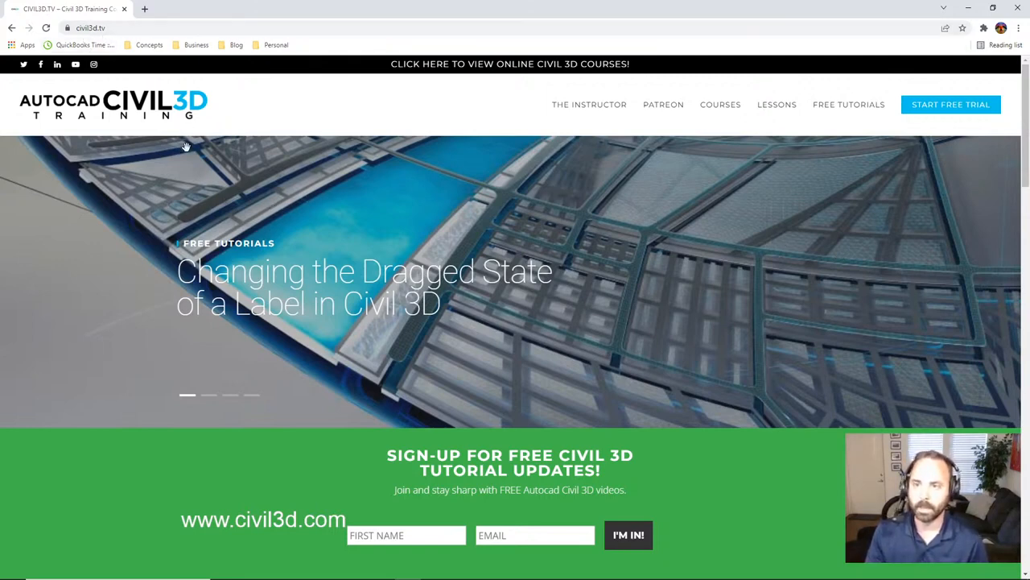
Look over the free tutorials featured on the Civil 3D training home page
scroll(950, 334, down, 6)
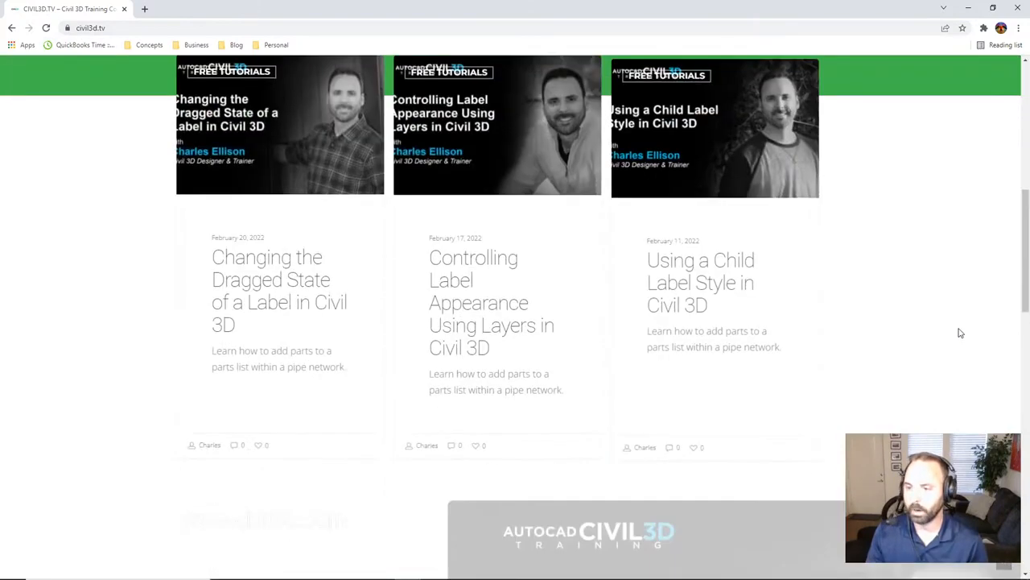
scroll(957, 331, up, 2)
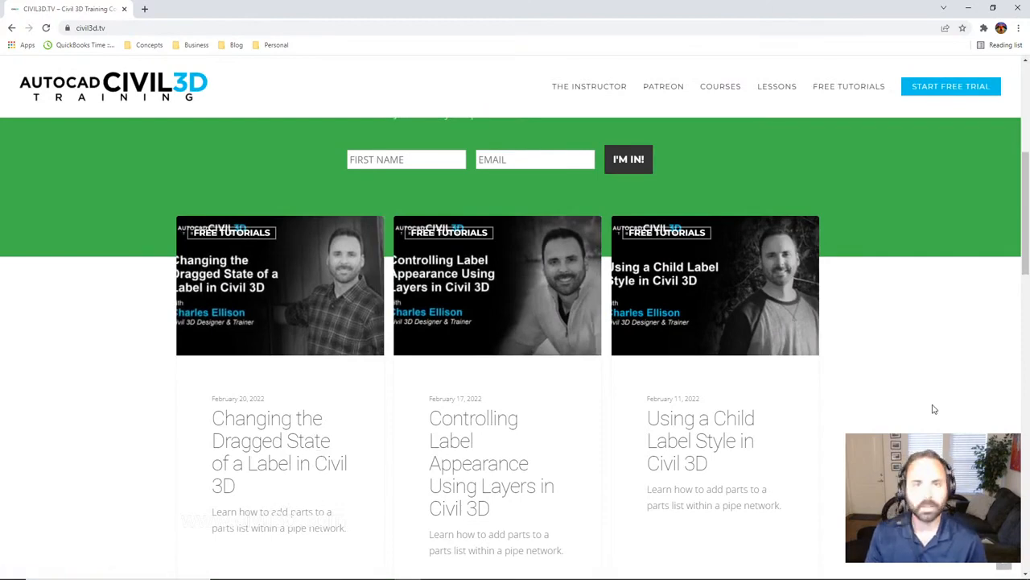
scroll(934, 408, up, 1)
scroll(934, 409, up, 5)
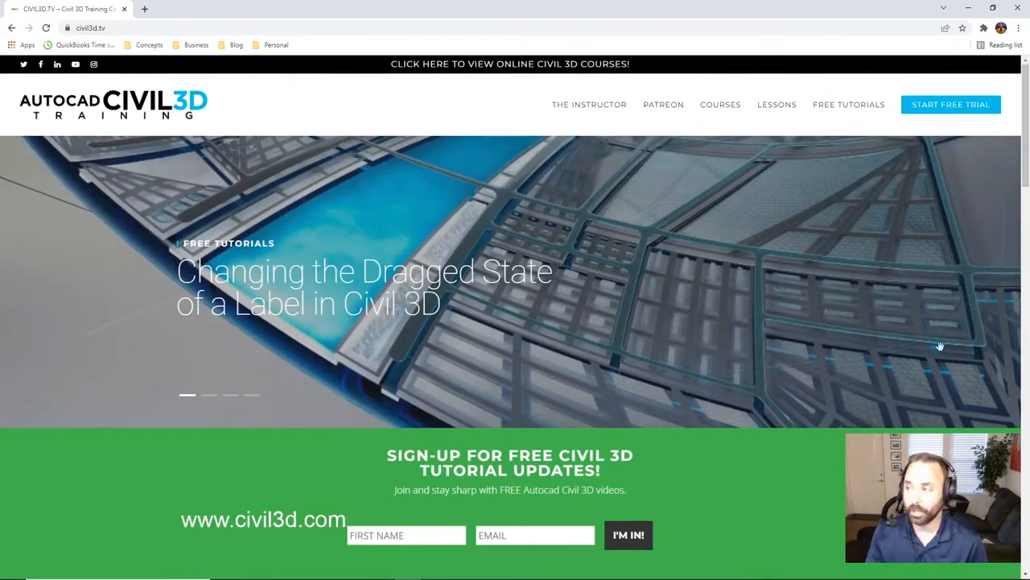
Open the free trial site and look through the courses included in the Civil 3D subscription
click(972, 107)
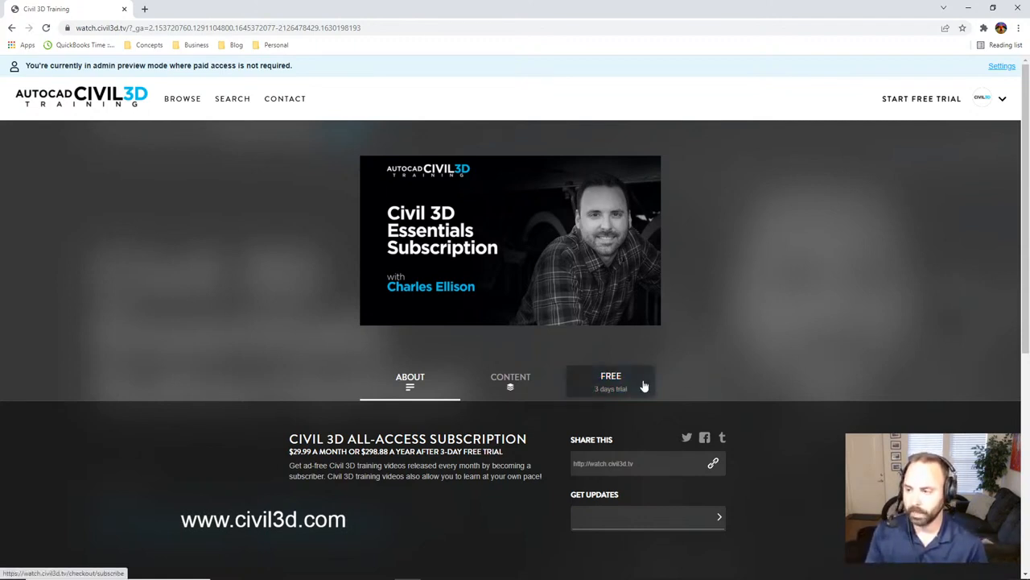
click(510, 389)
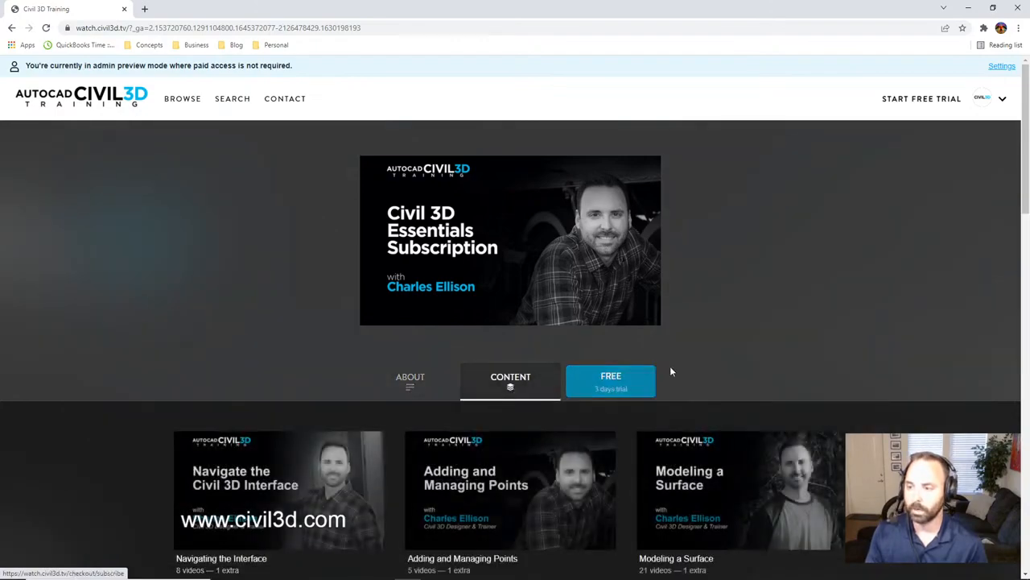
scroll(840, 326, down, 9)
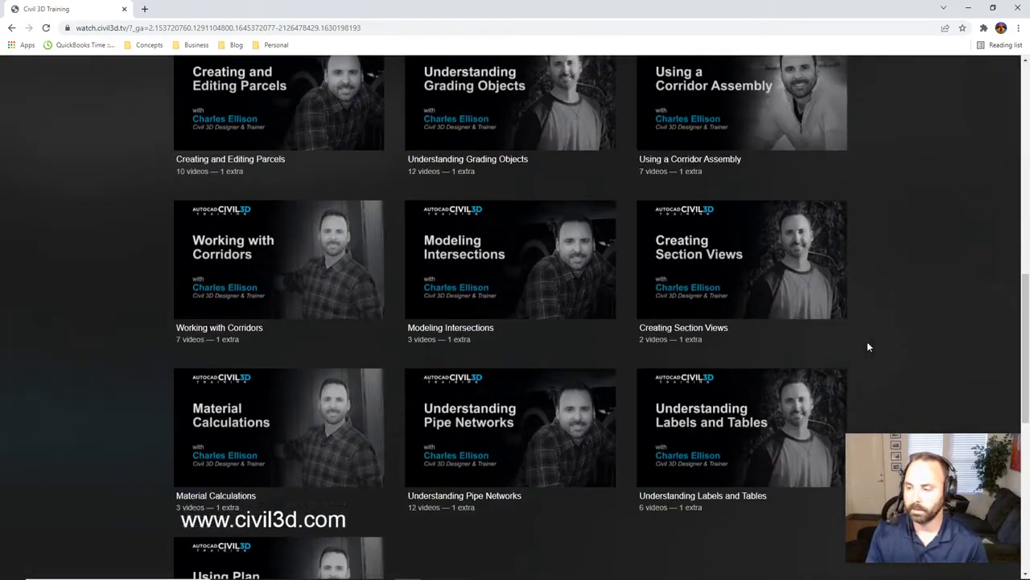
scroll(867, 347, down, 4)
scroll(866, 346, up, 11)
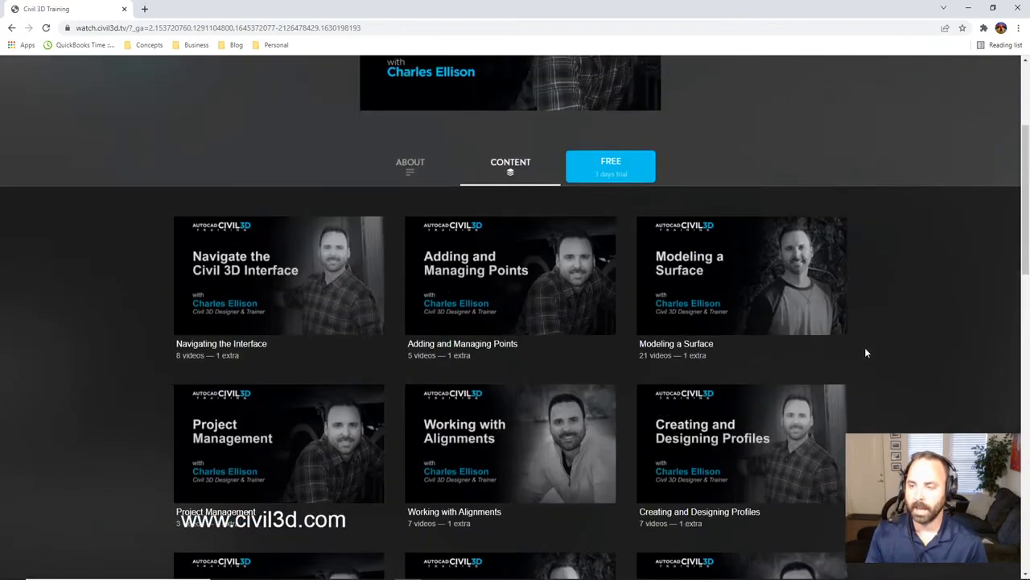
scroll(866, 352, down, 3)
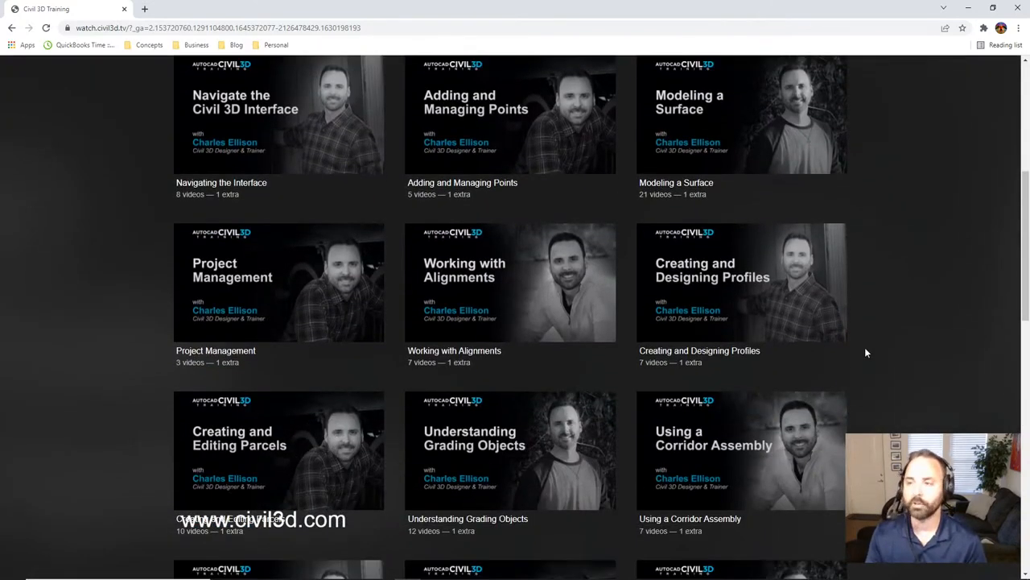
scroll(867, 350, up, 5)
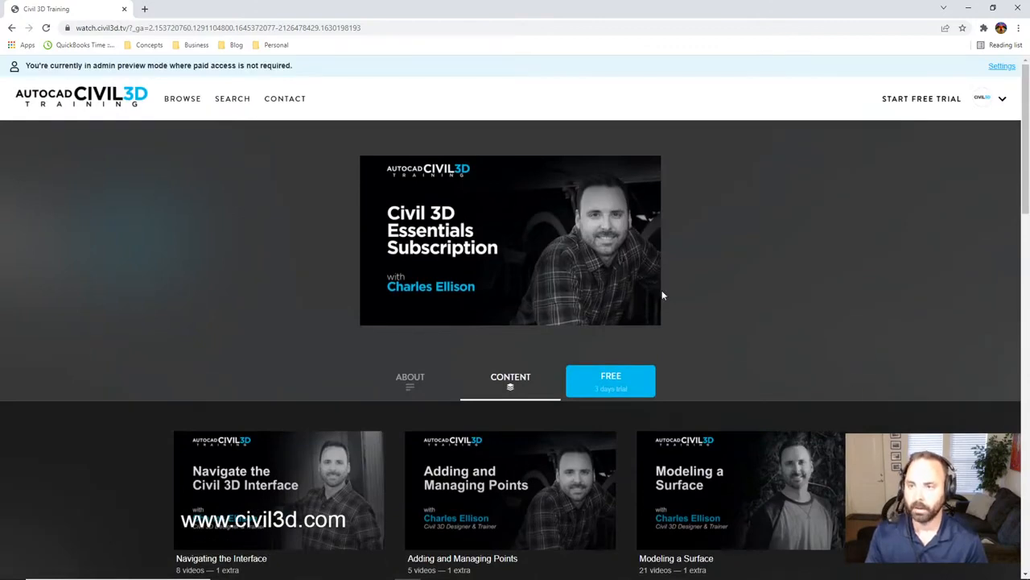
Browse the training video library and look over the lessons grouped by course
click(183, 102)
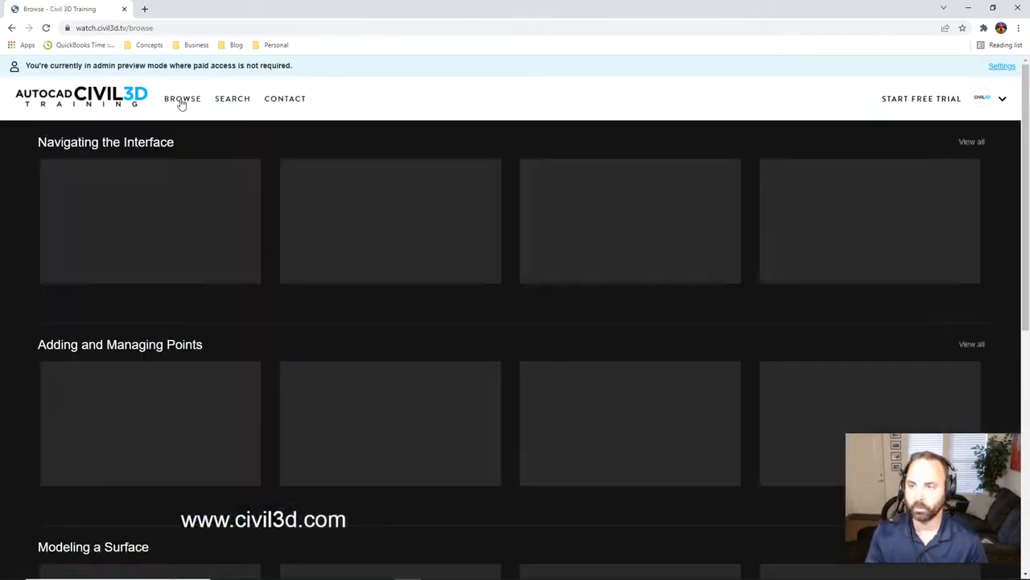
scroll(633, 330, down, 2)
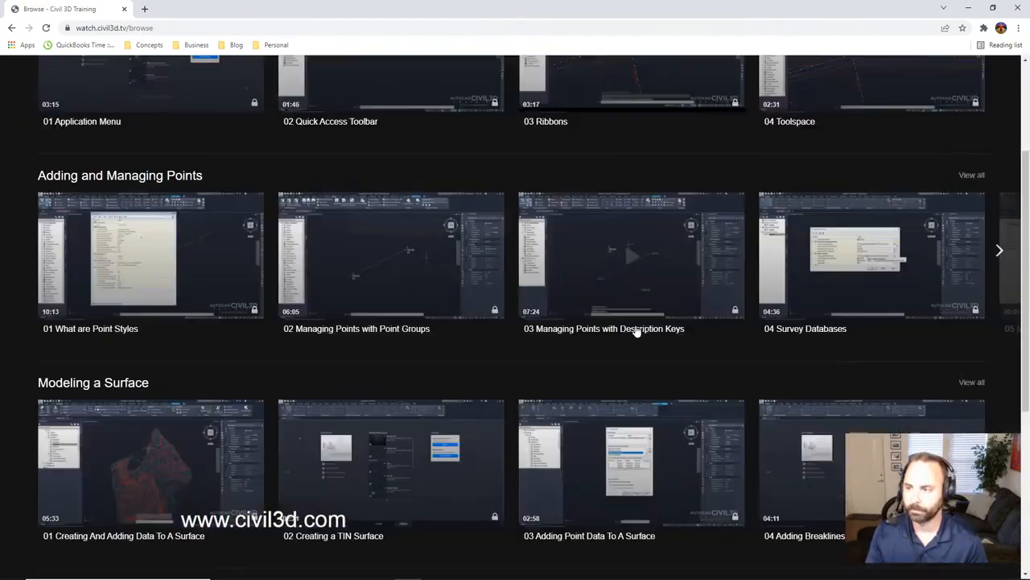
scroll(636, 331, down, 2)
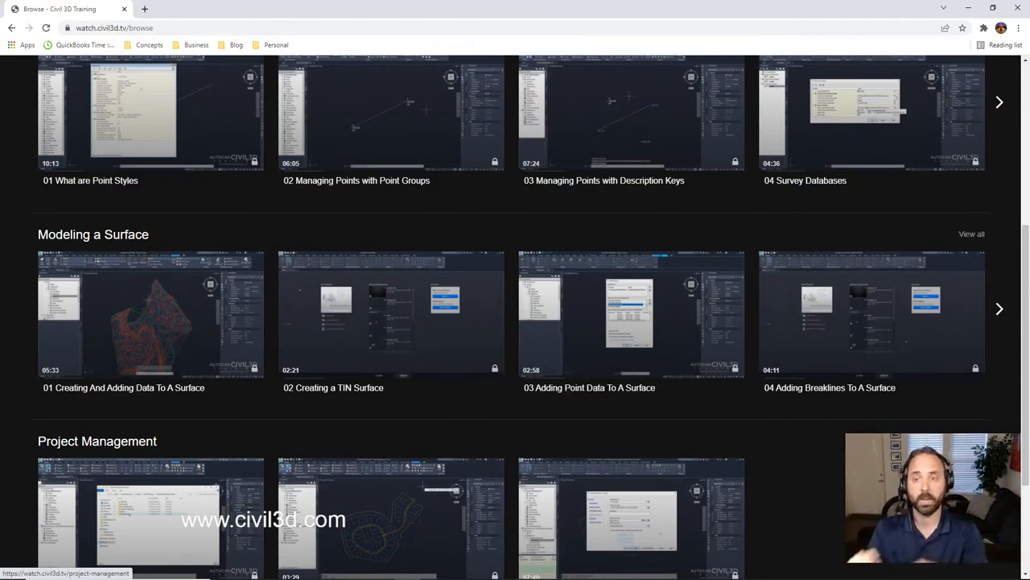
scroll(515, 322, up, 4)
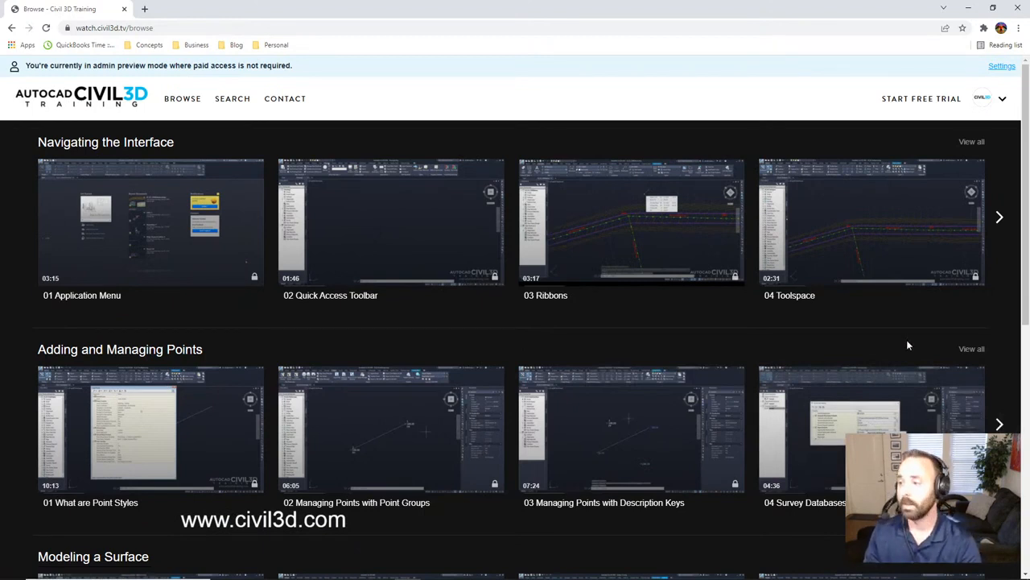
View the free trial checkout page, return to the video library and look over its lessons again
click(921, 98)
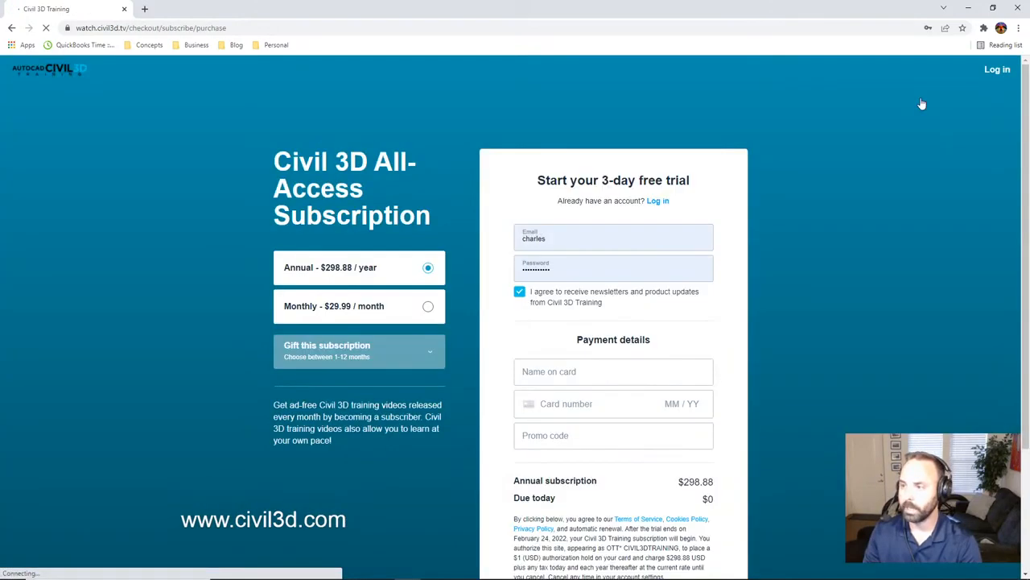
click(11, 28)
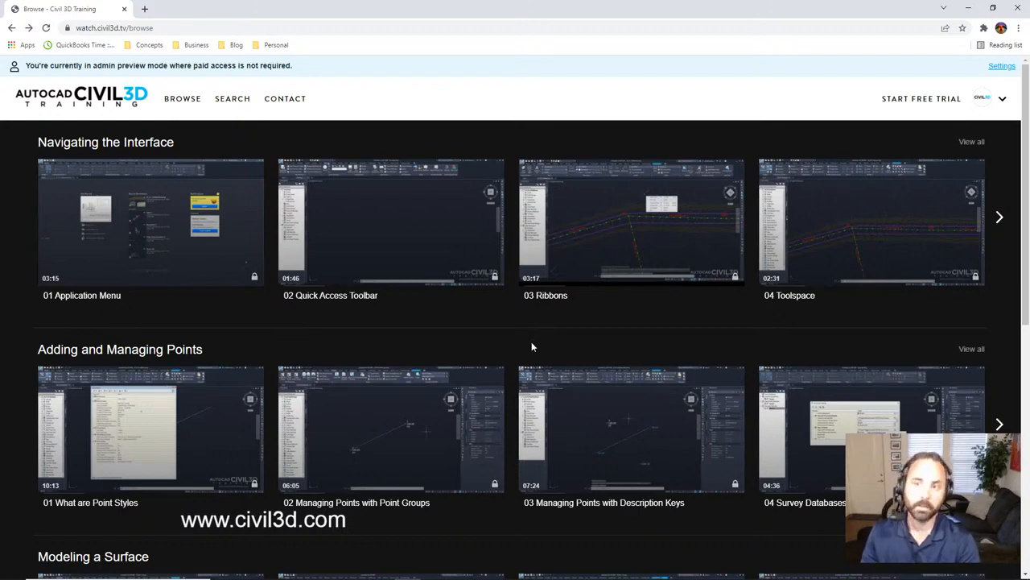
scroll(628, 270, down, 5)
scroll(631, 270, up, 1)
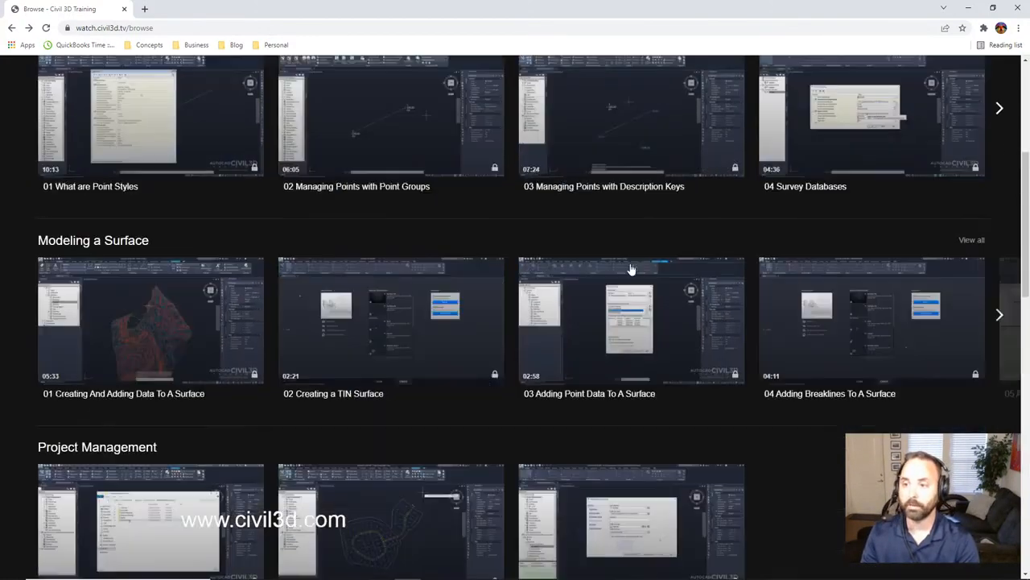
scroll(631, 269, up, 4)
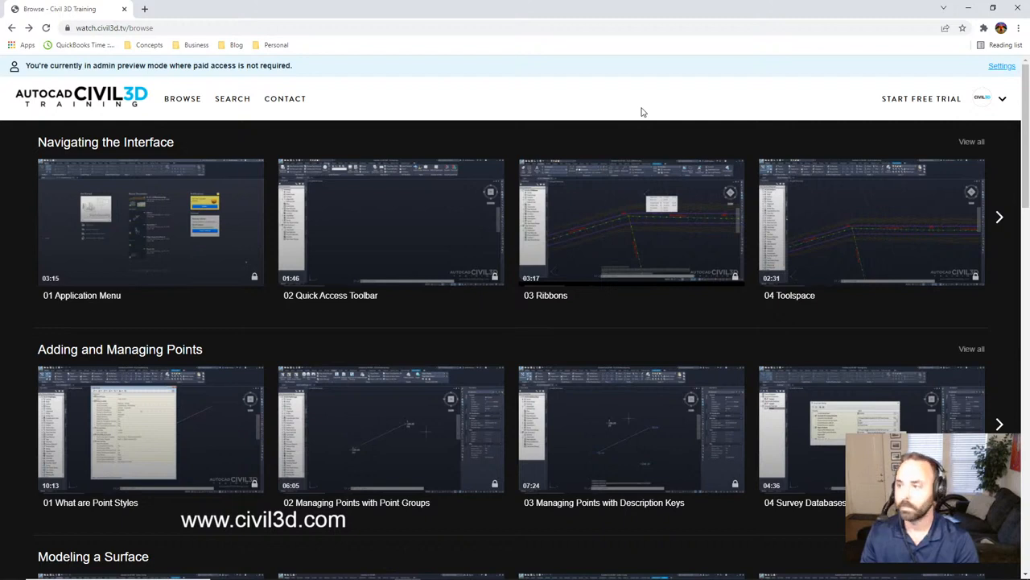
Switch to Civil 3D and frame the section views together with the corridor plan in the upper viewport
click(969, 11)
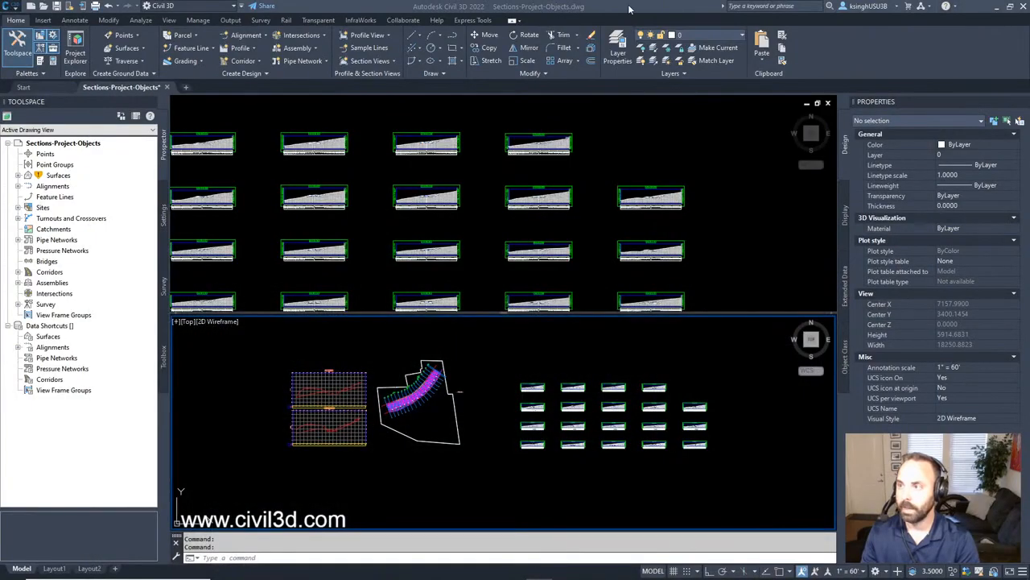
mouse_move(523, 418)
middle_down()
mouse_move(593, 404)
mouse_move(538, 419)
mouse_move(491, 407)
mouse_move(486, 423)
middle_up()
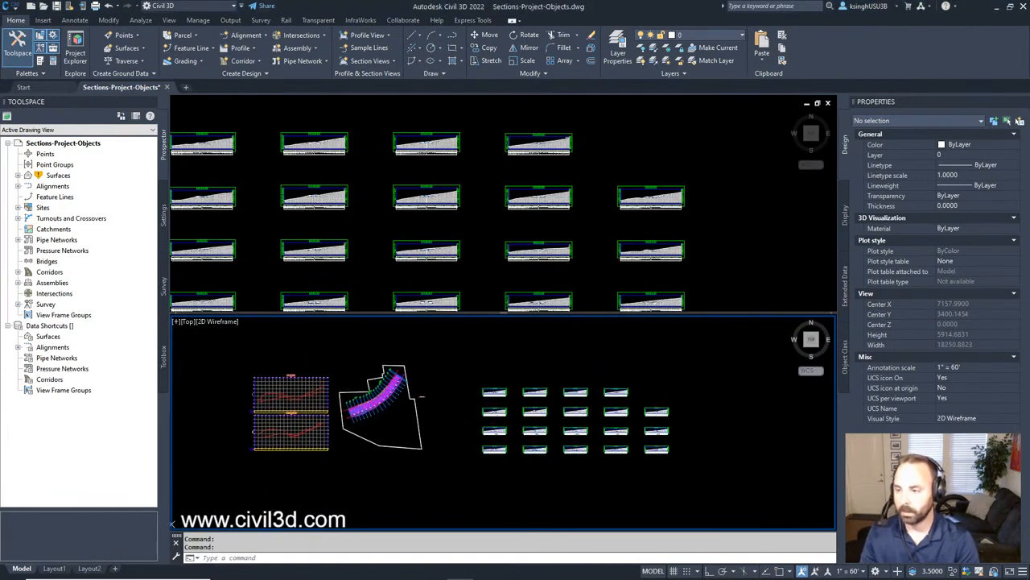
click(598, 176)
scroll(585, 186, down, 2)
scroll(585, 185, down, 1)
scroll(571, 202, up, 1)
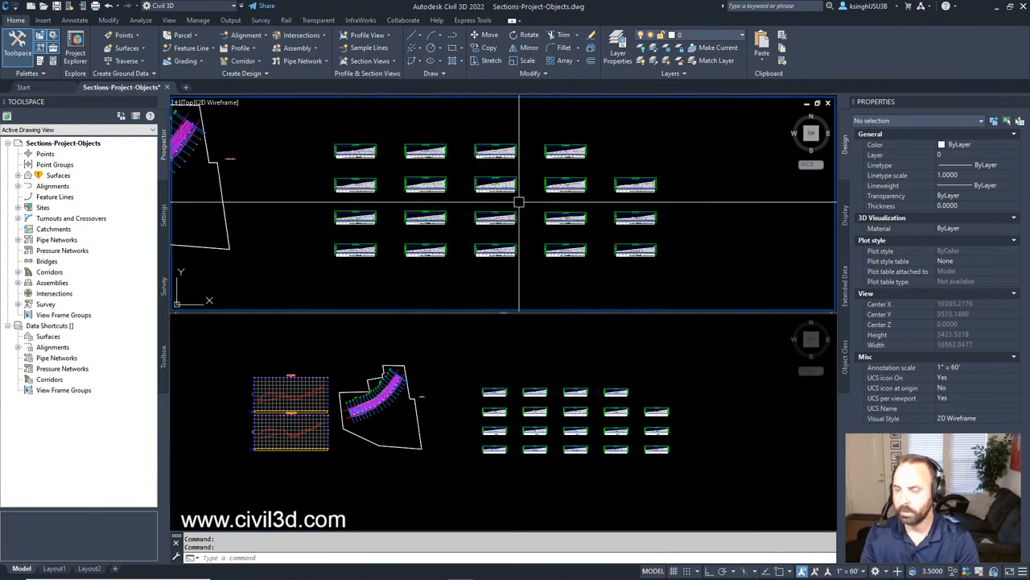
middle_drag(519, 202, 610, 214)
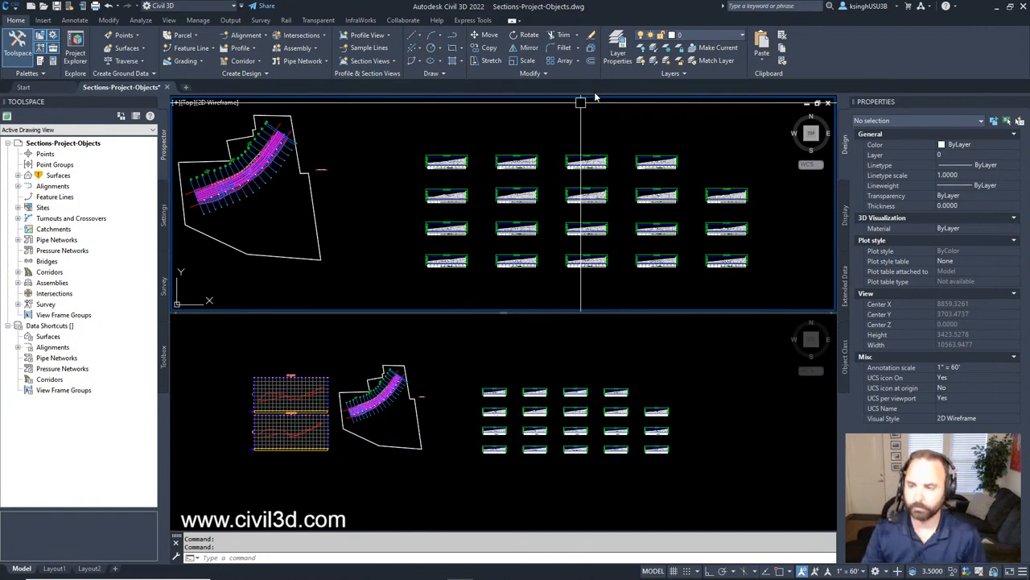
Inspect the corridor plan in the lower viewport by selecting a mid-corridor sample line and the corridor itself
click(441, 376)
middle_drag(380, 416, 479, 403)
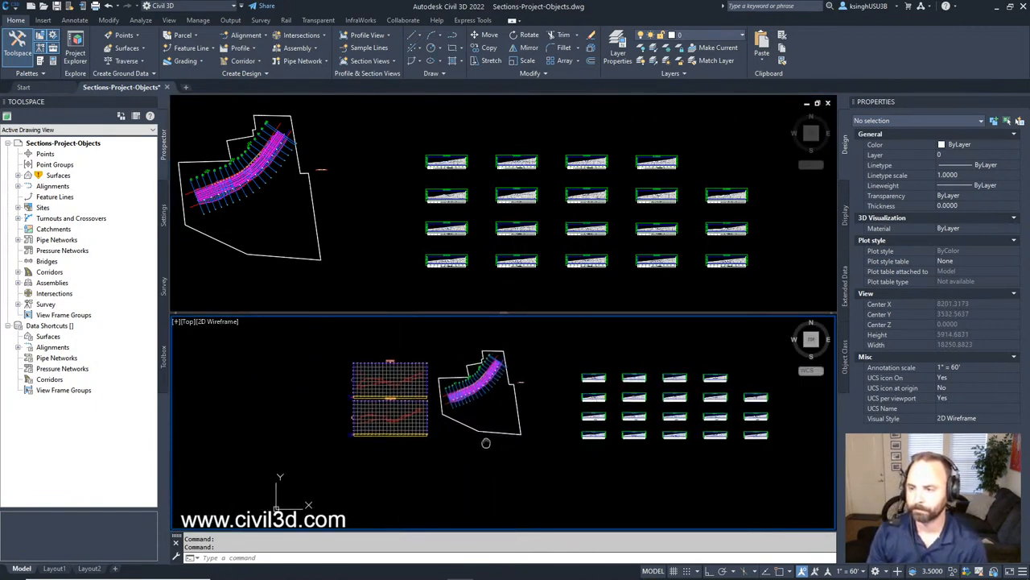
scroll(479, 402, up, 8)
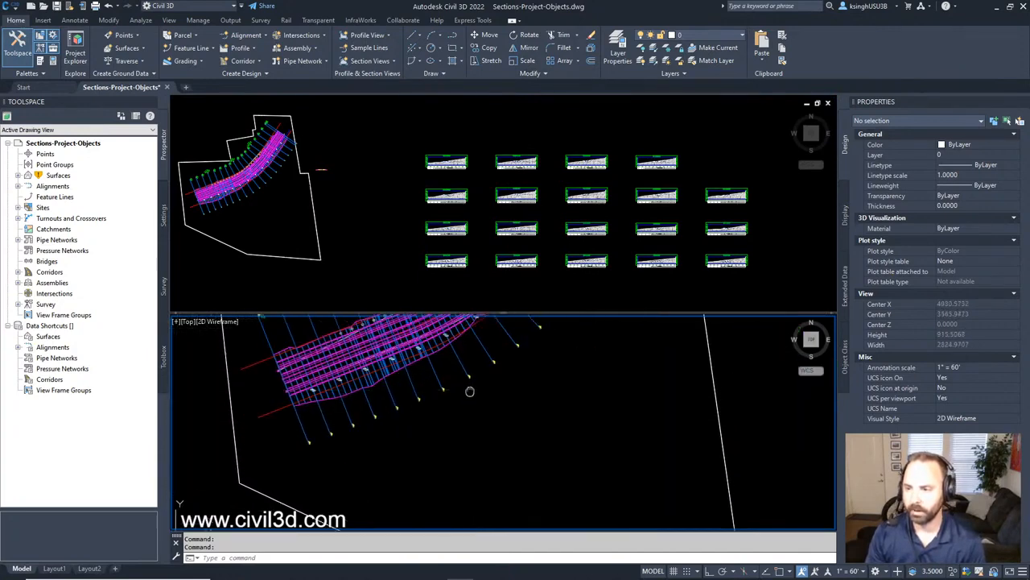
scroll(494, 376, up, 6)
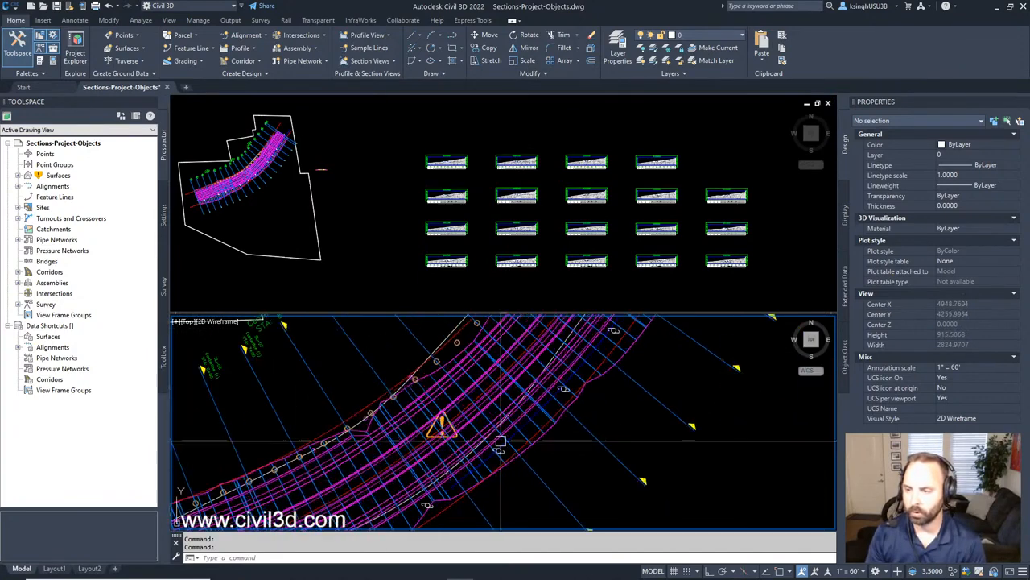
click(496, 424)
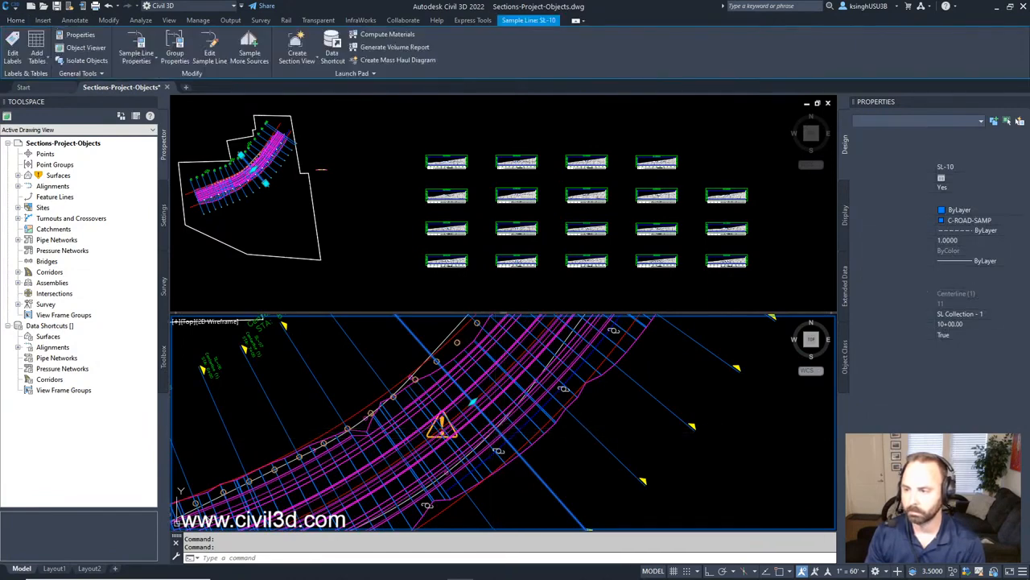
key(Escape)
scroll(499, 418, down, 2)
click(504, 411)
scroll(515, 389, down, 5)
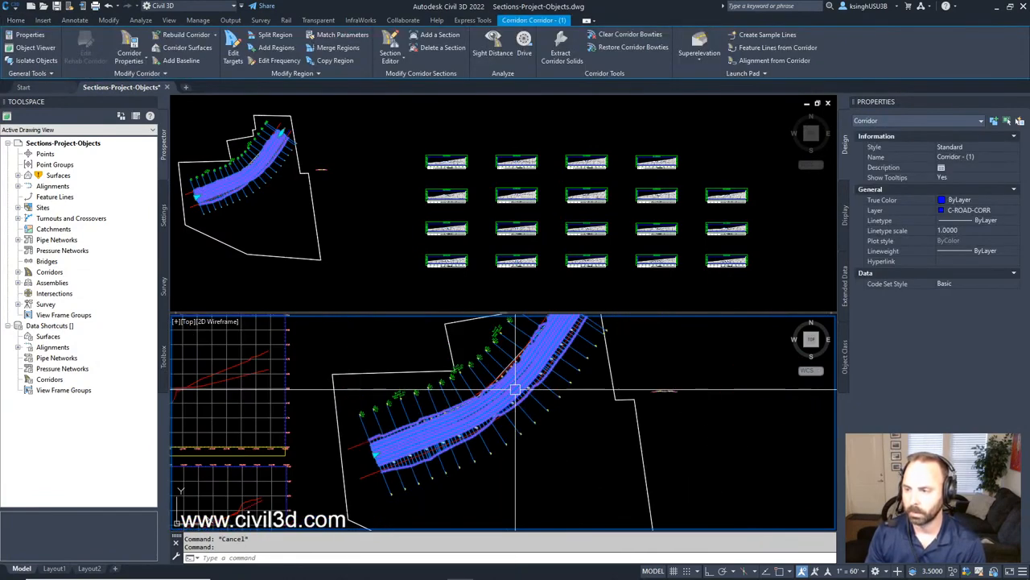
scroll(515, 390, up, 4)
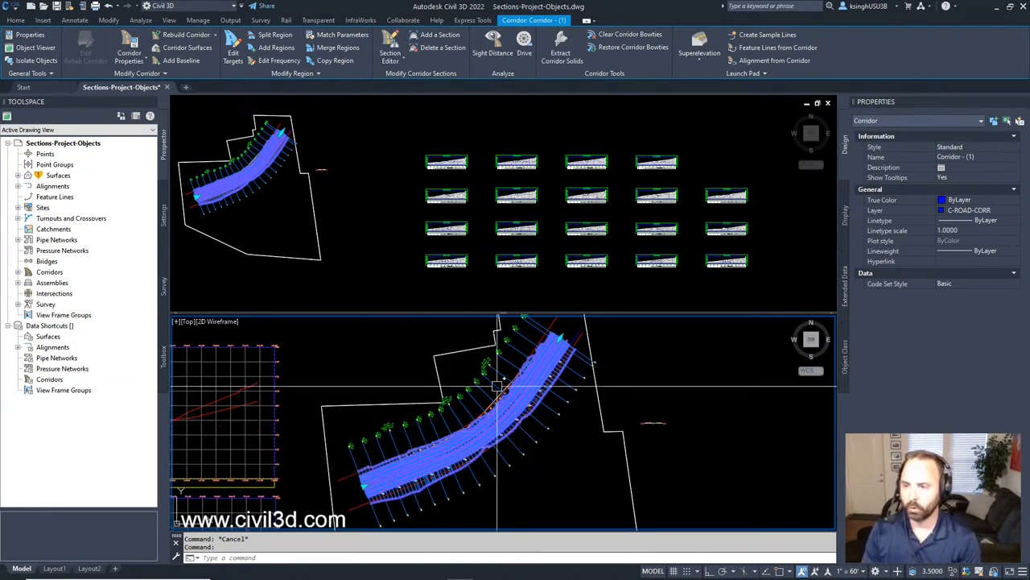
Clear the corridor selection and inspect individual sample lines near the corridor's start, leaving nothing selected
key(Escape)
click(367, 449)
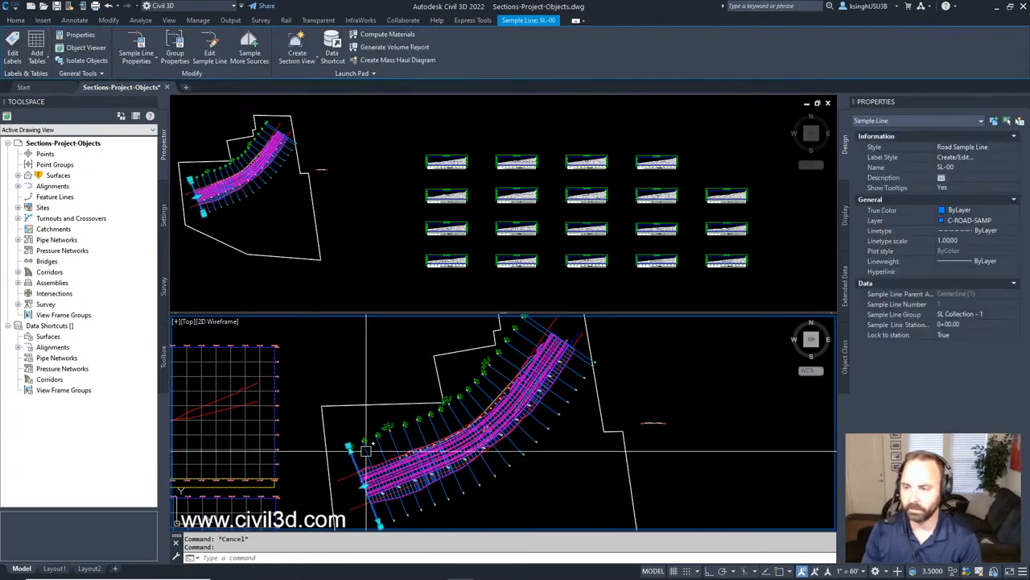
key(Escape)
click(392, 441)
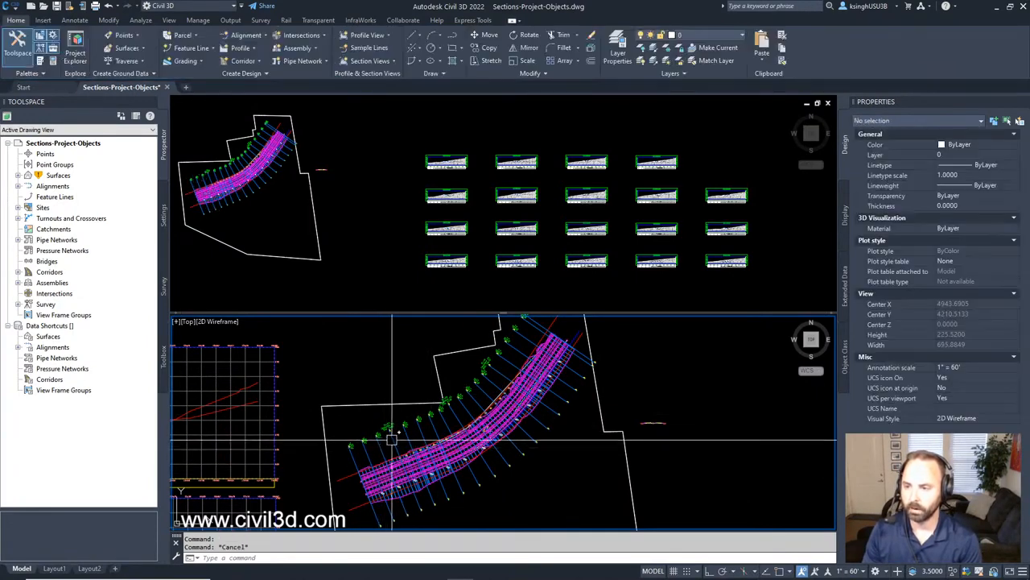
key(Escape)
click(420, 430)
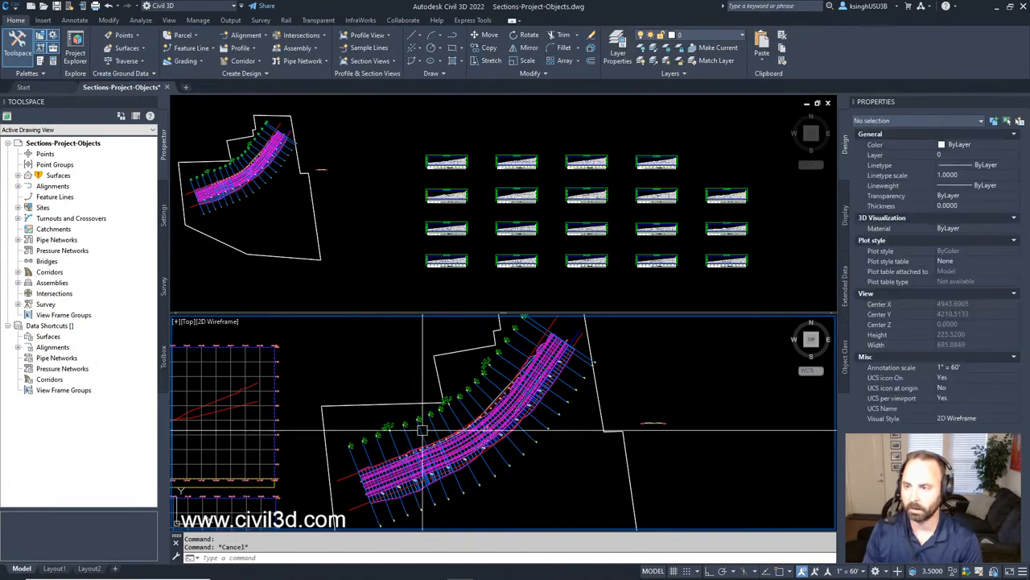
key(Escape)
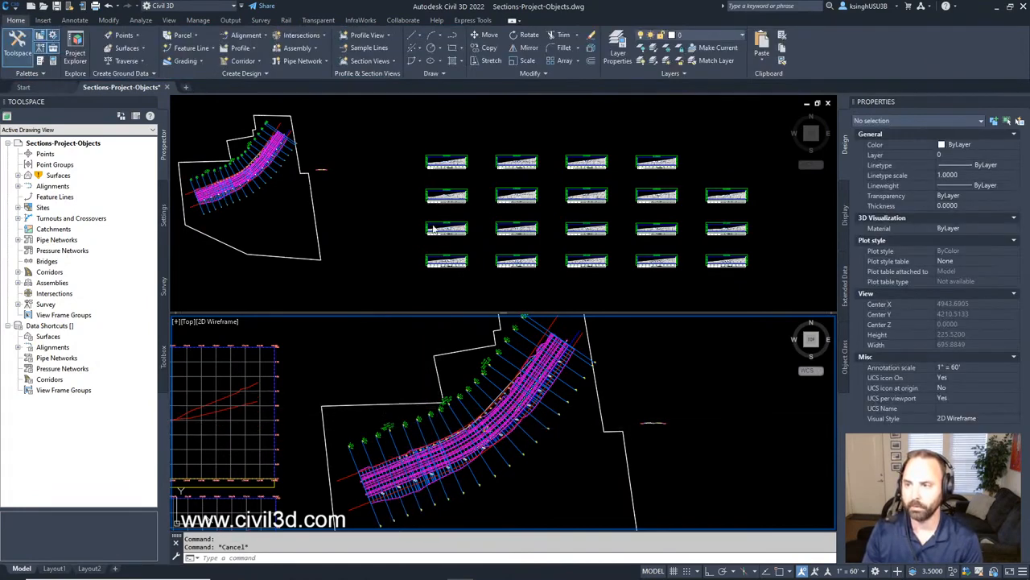
Inspect the red C-ROW 3D polylines along both sides of the corridor in the lower viewport, one after the other, leaving nothing selected
click(514, 146)
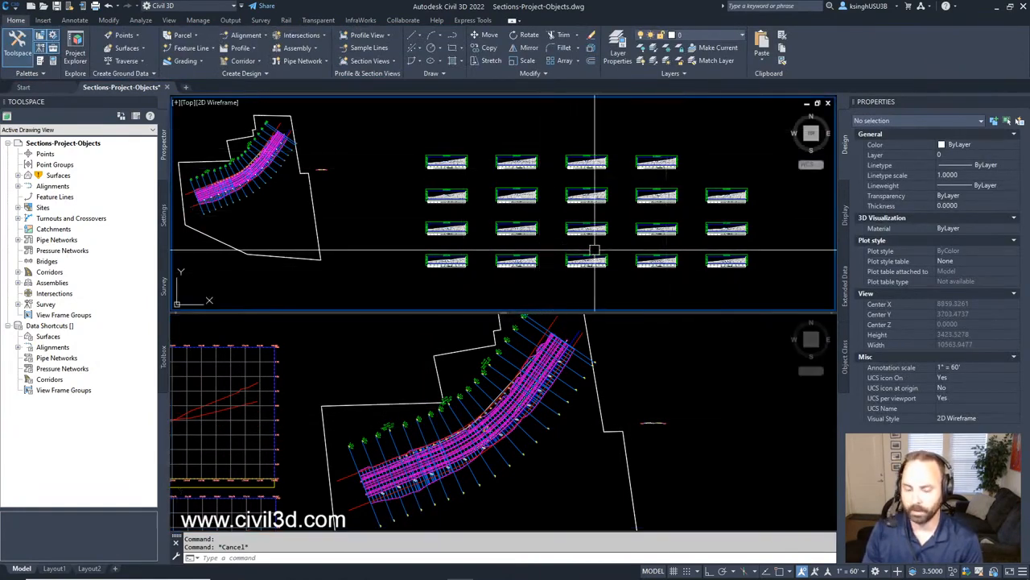
mouse_move(594, 196)
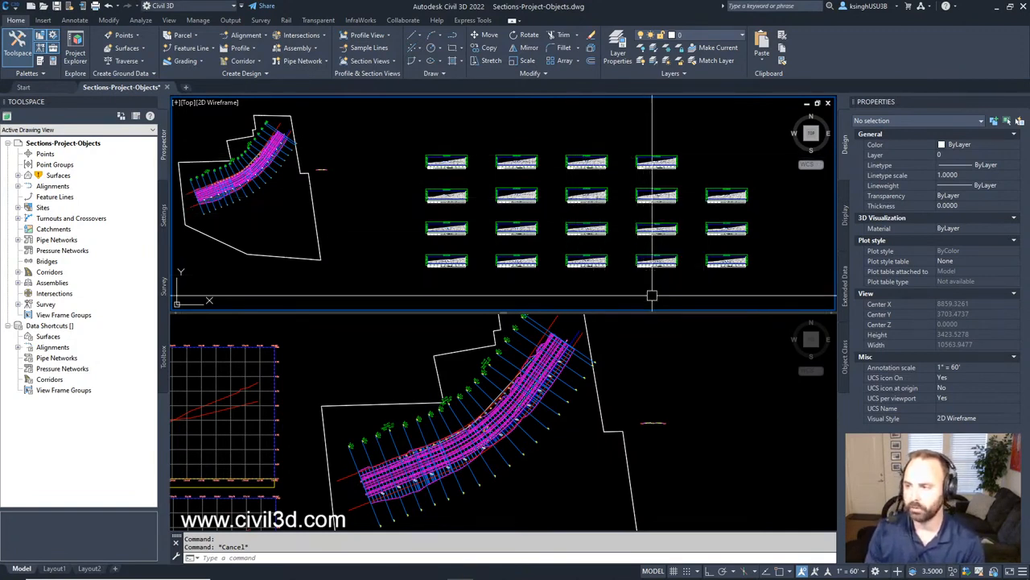
click(649, 365)
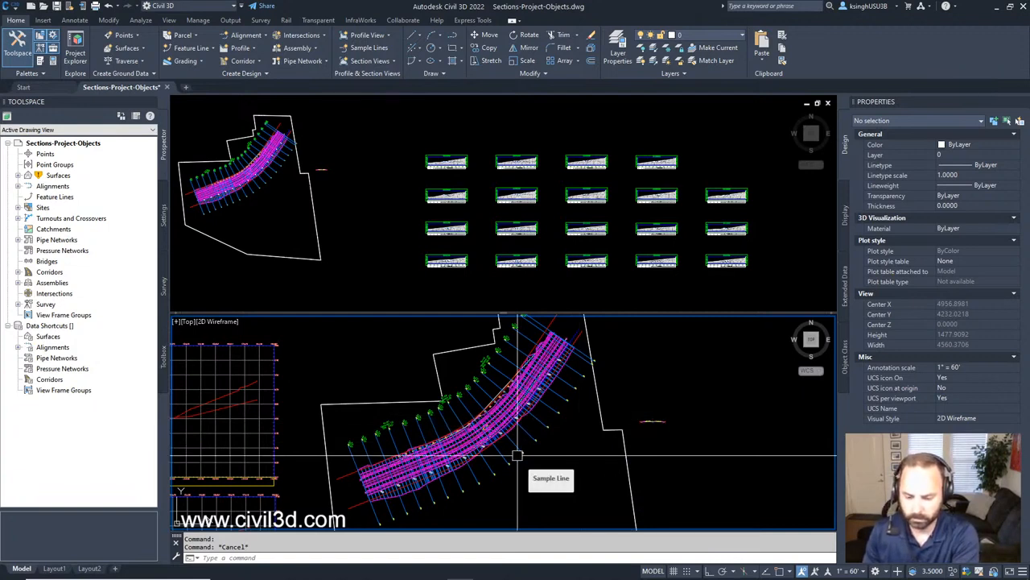
scroll(518, 455, up, 6)
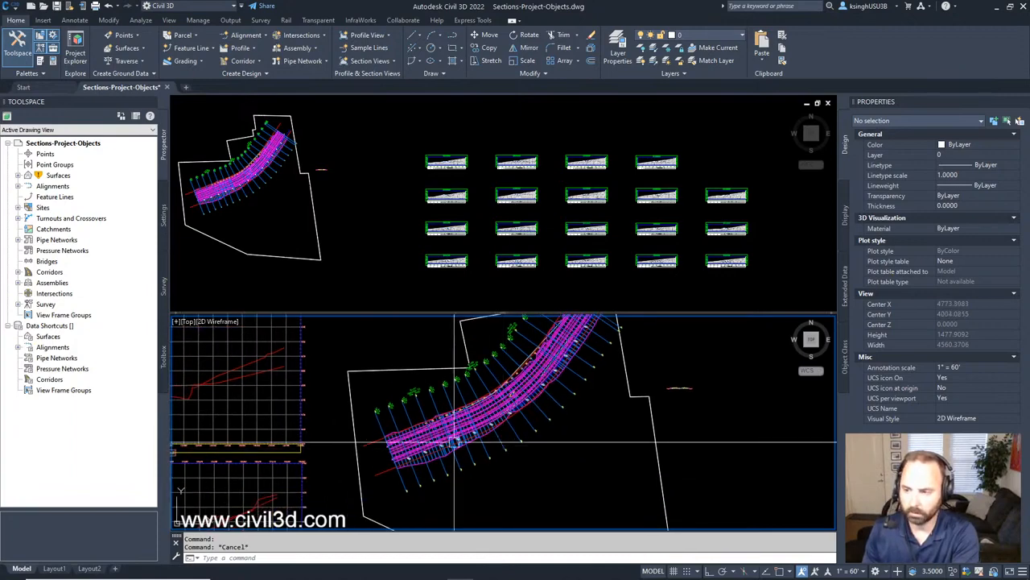
scroll(463, 441, up, 4)
scroll(467, 436, down, 4)
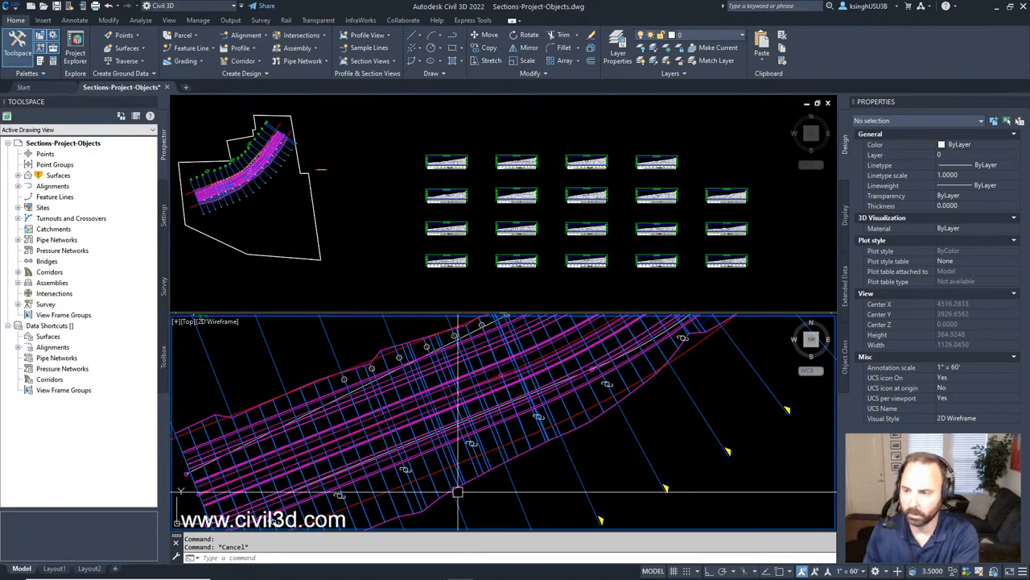
click(491, 459)
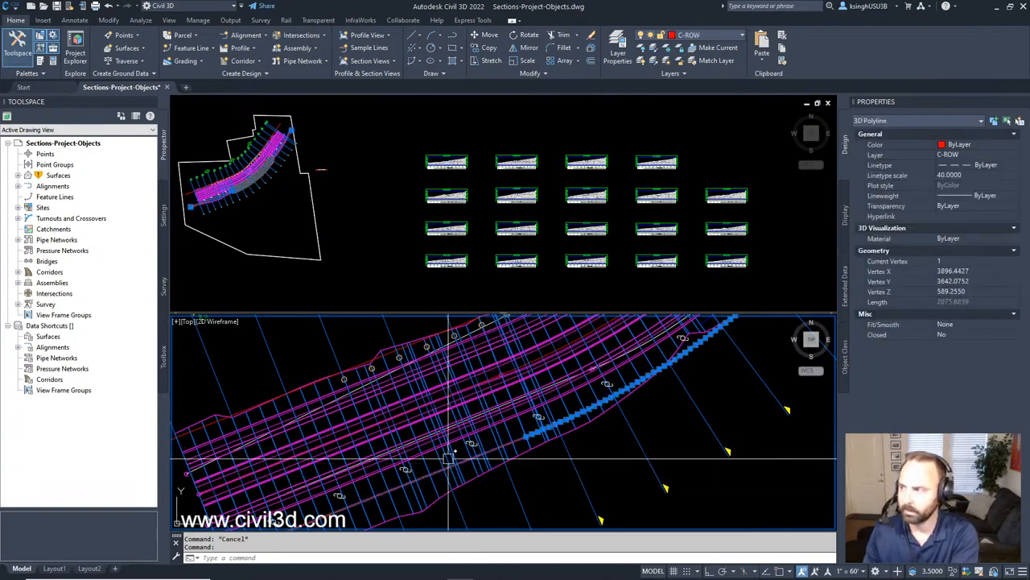
middle_drag(436, 436, 449, 424)
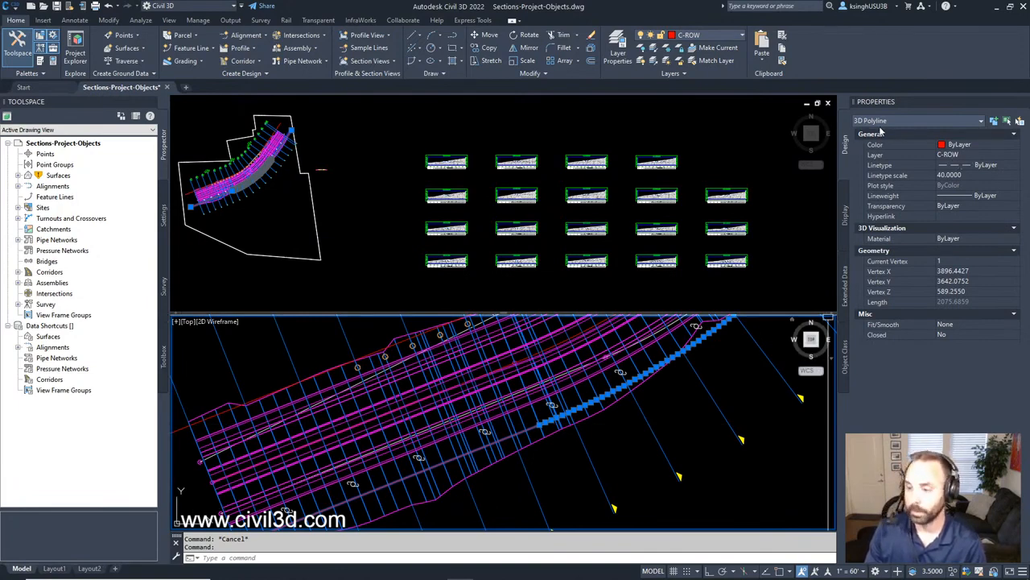
middle_drag(395, 416, 518, 370)
key(Escape)
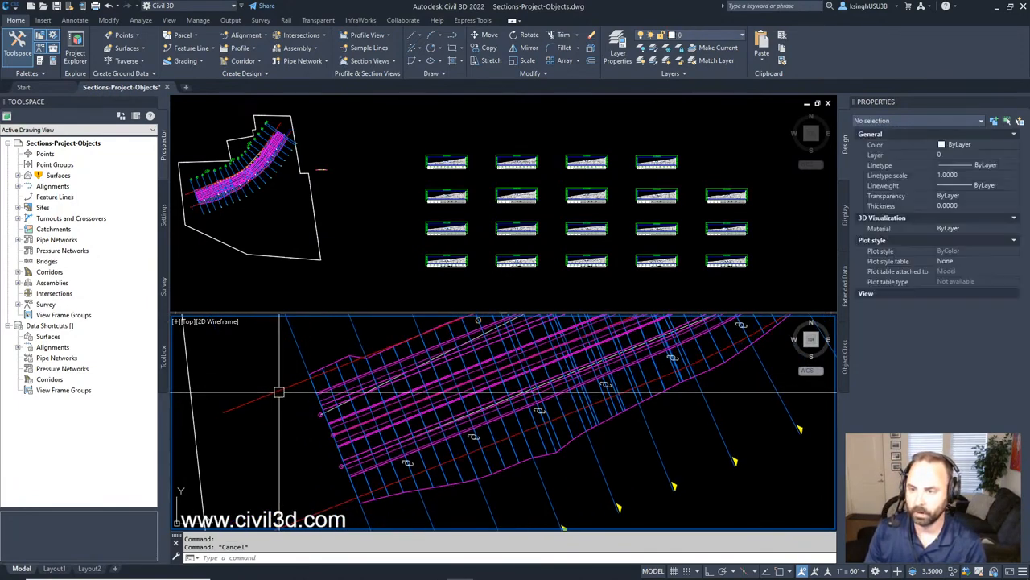
click(278, 393)
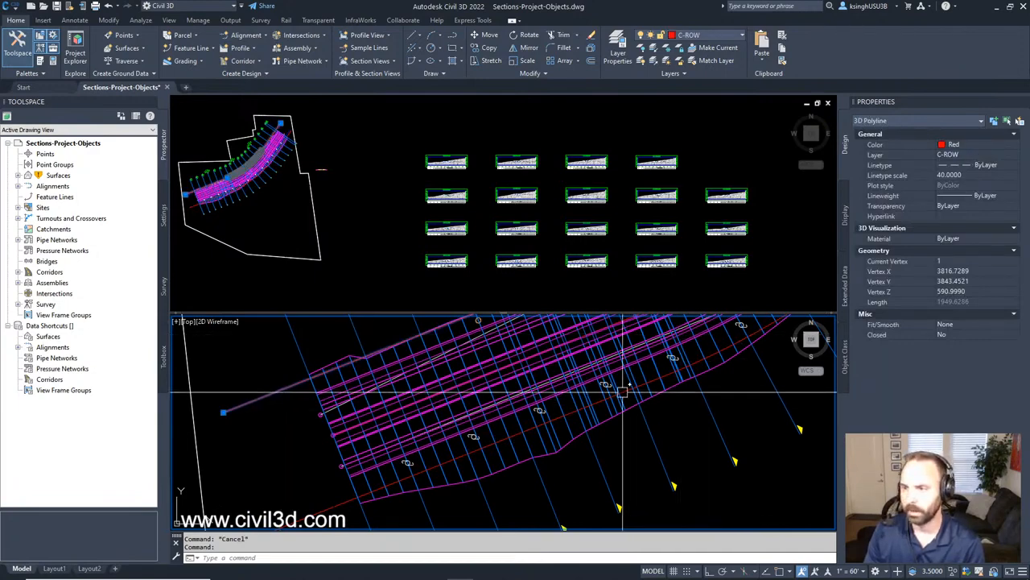
key(Escape)
Look over the section views in the upper viewport, both close up and as a complete grid
click(484, 202)
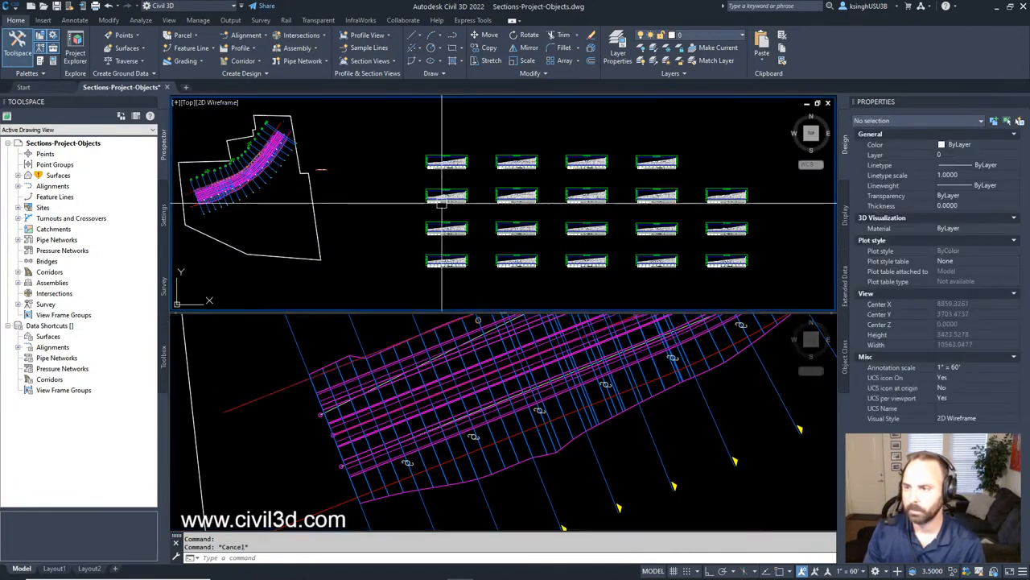
scroll(442, 202, up, 9)
scroll(484, 173, down, 6)
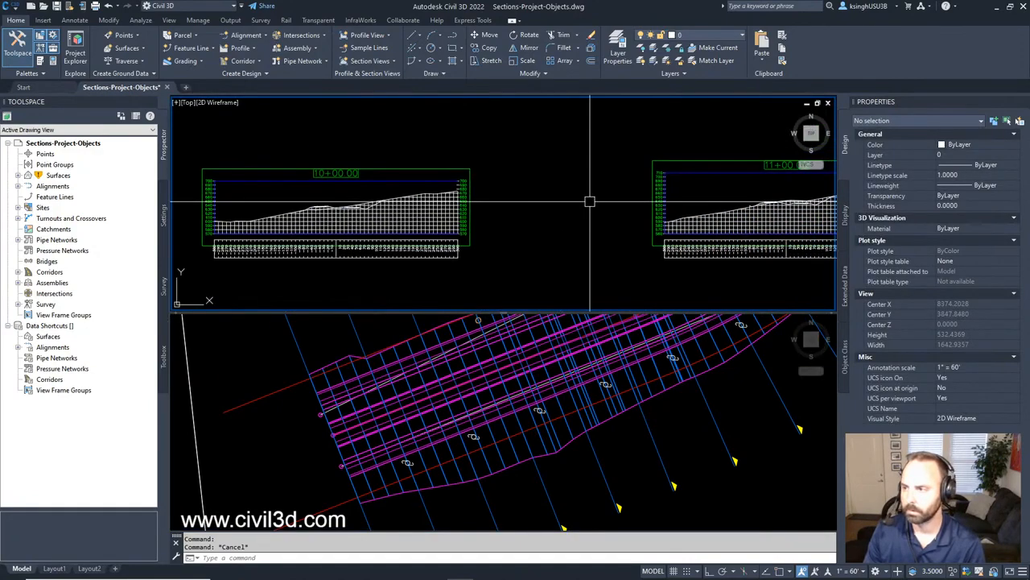
scroll(541, 172, up, 3)
scroll(564, 194, down, 8)
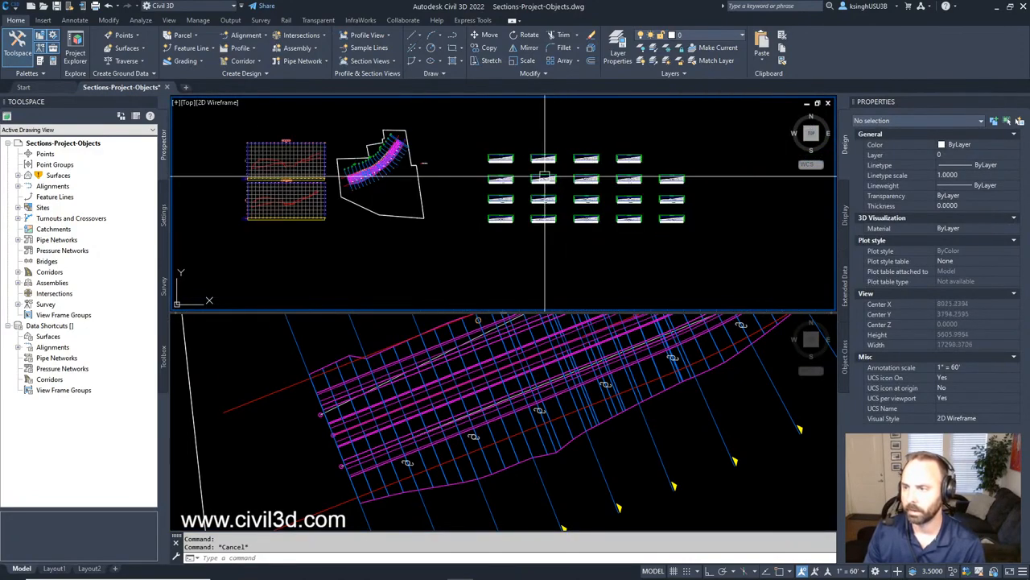
scroll(594, 216, up, 2)
scroll(594, 216, up, 3)
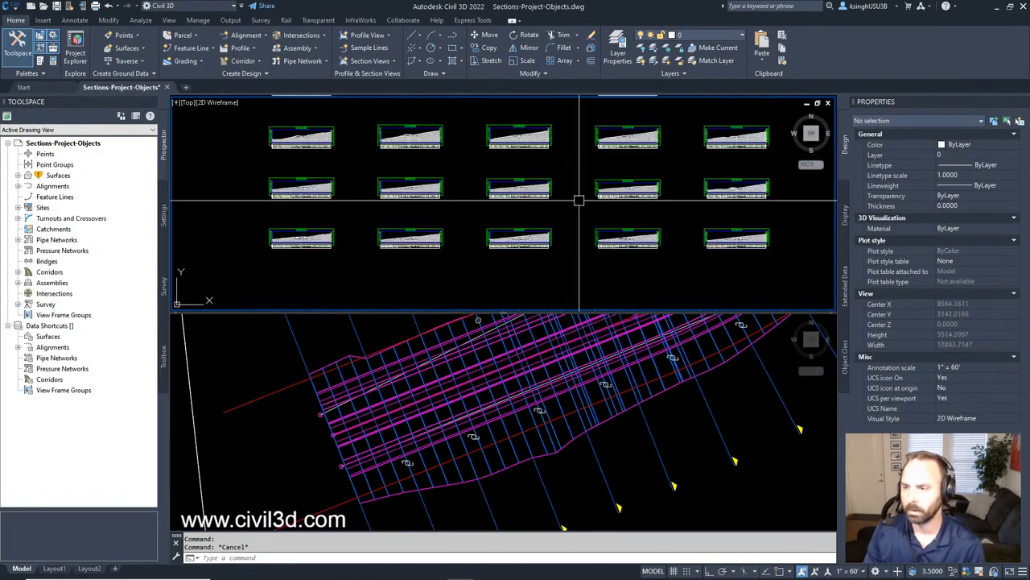
Return to the lower viewport and examine the corridor plan from its start to mid-corridor, clearing any pending selection
click(652, 457)
scroll(651, 456, down, 2)
middle_drag(671, 451, 552, 485)
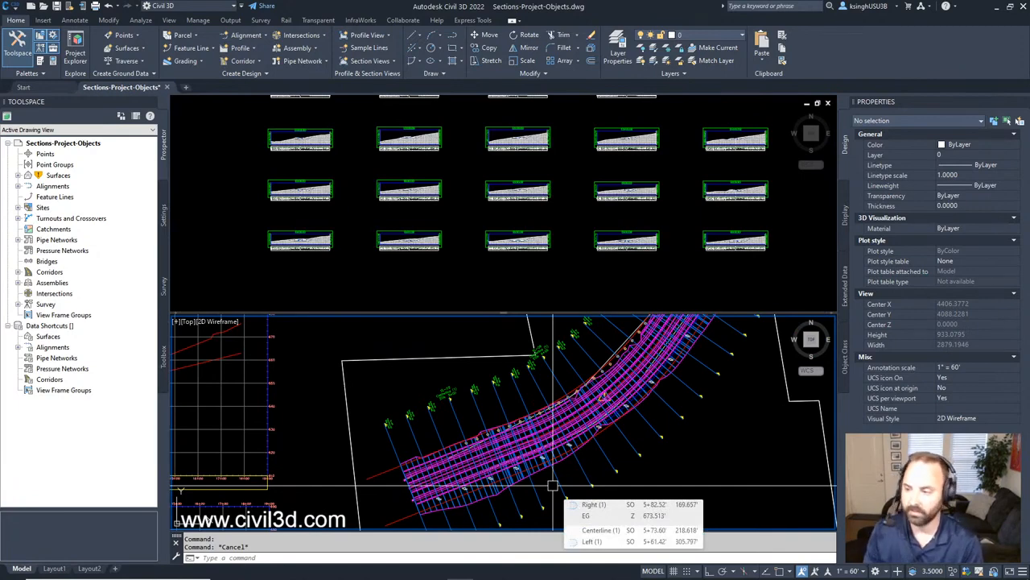
key(Escape)
scroll(515, 487, up, 6)
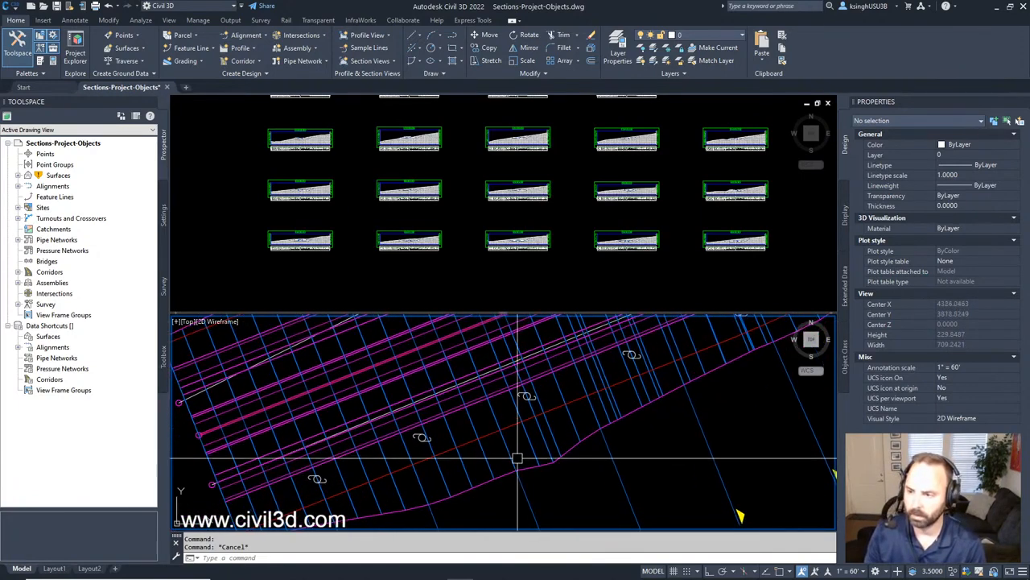
click(444, 435)
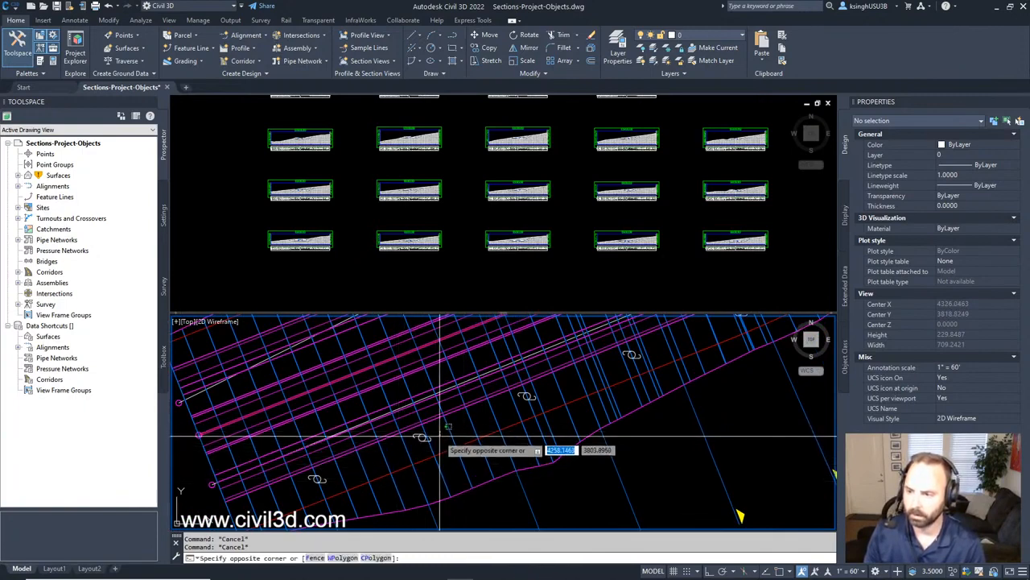
scroll(345, 419, up, 5)
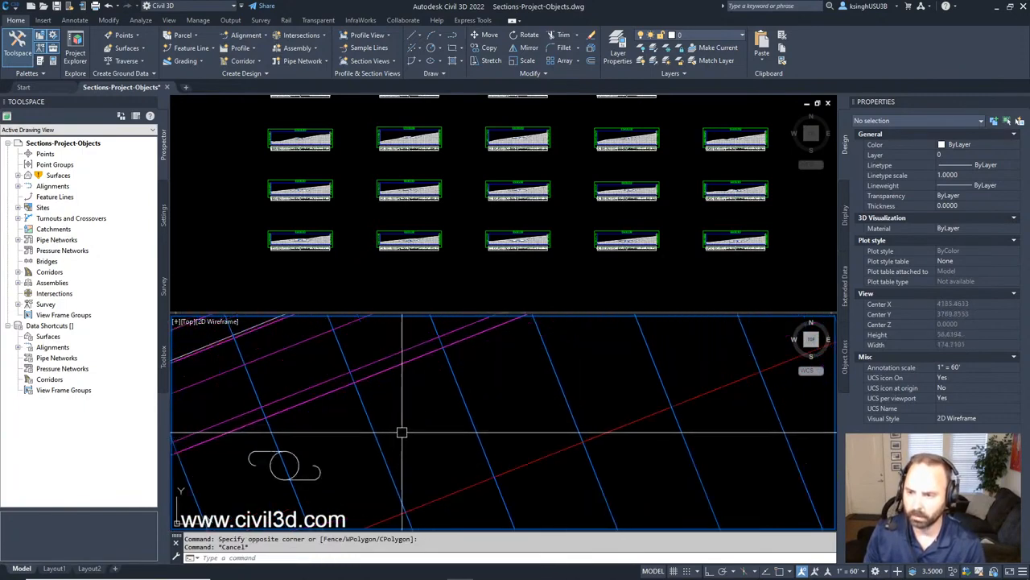
click(344, 418)
scroll(345, 419, down, 8)
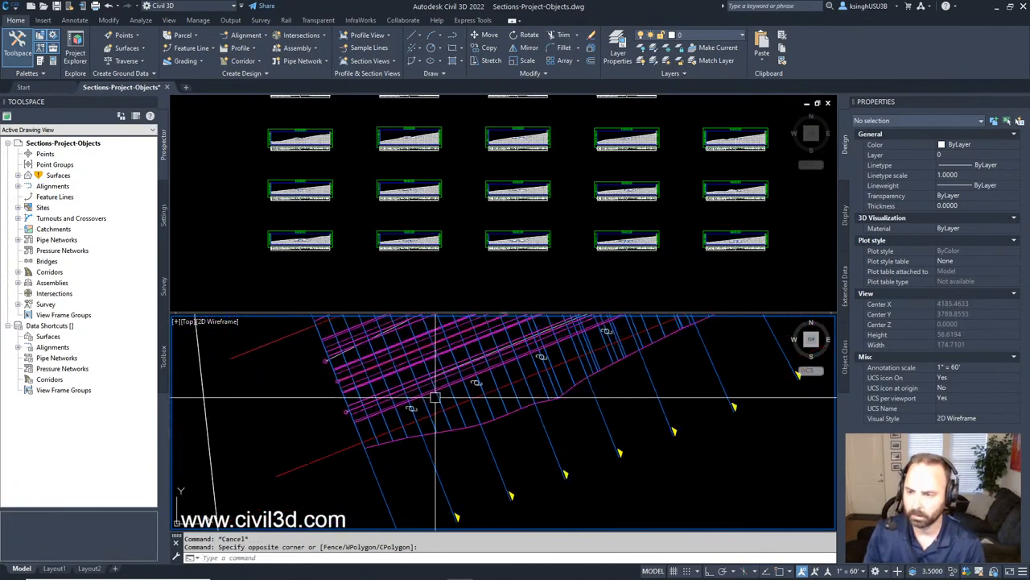
scroll(505, 369, up, 2)
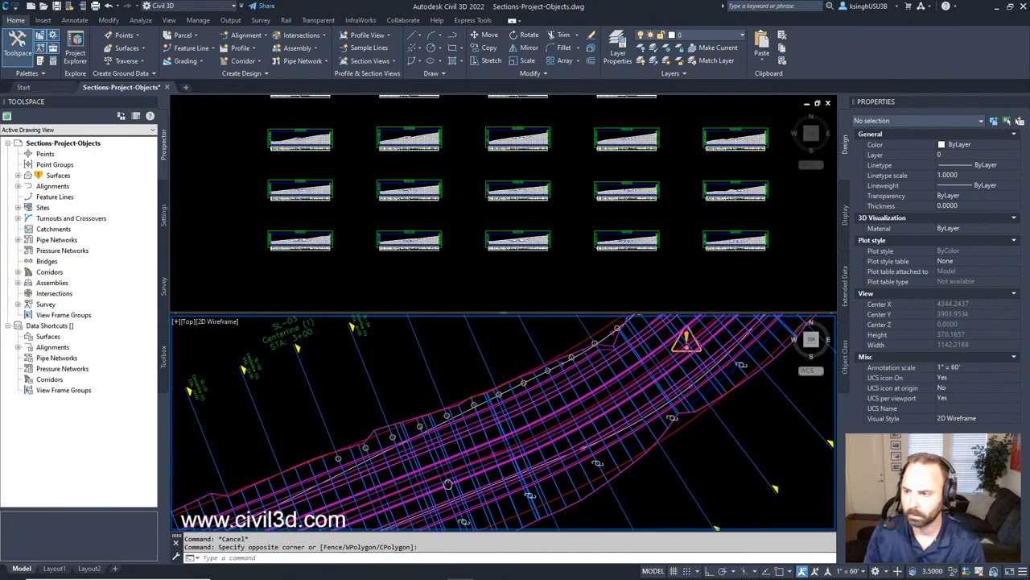
scroll(516, 447, up, 4)
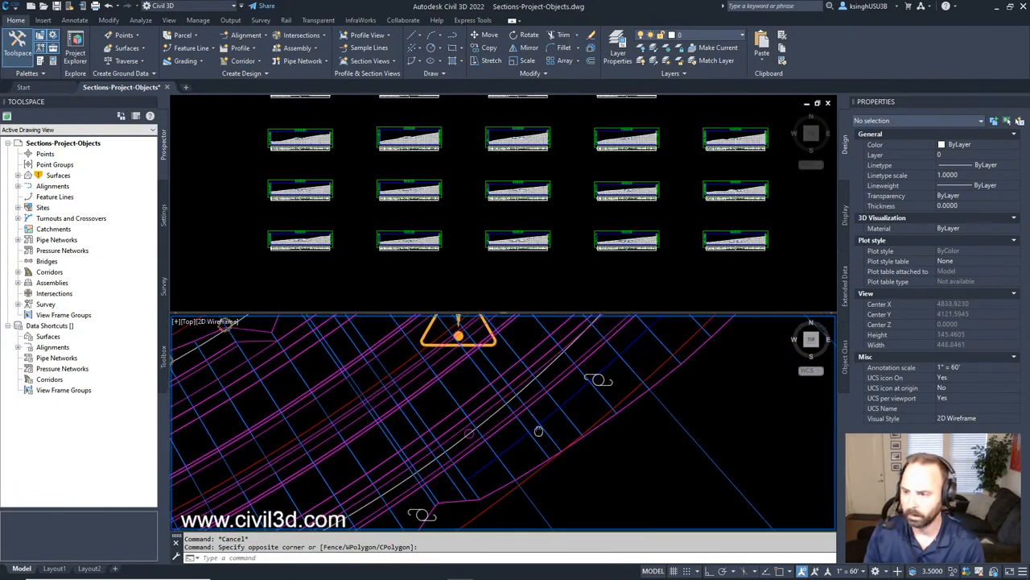
key(Escape)
Inspect the blue C-ROAD-FNC fence 3D polyline along the corridor's southeast side, following its full extent, and clear the selection
click(516, 445)
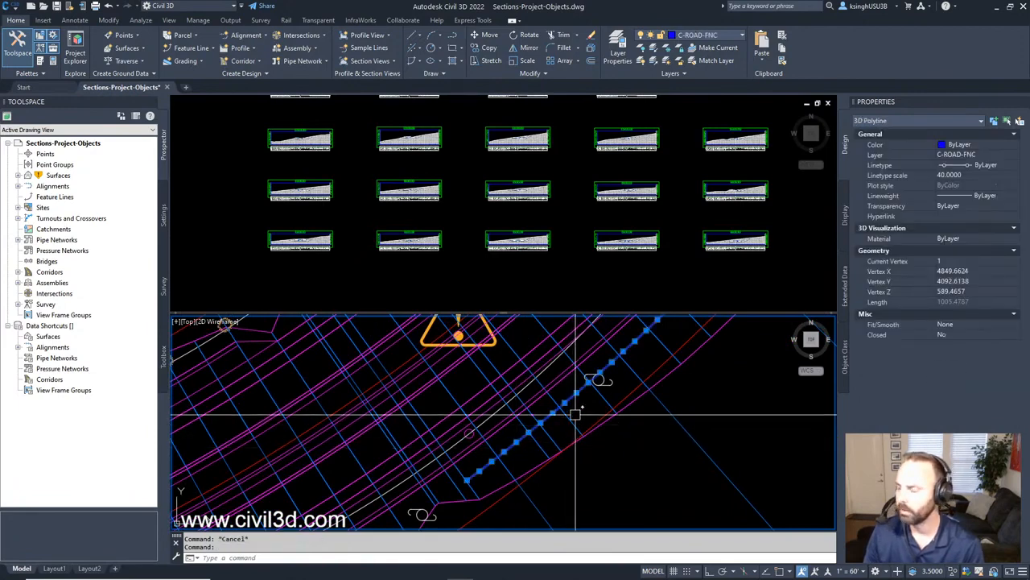
scroll(645, 402, down, 4)
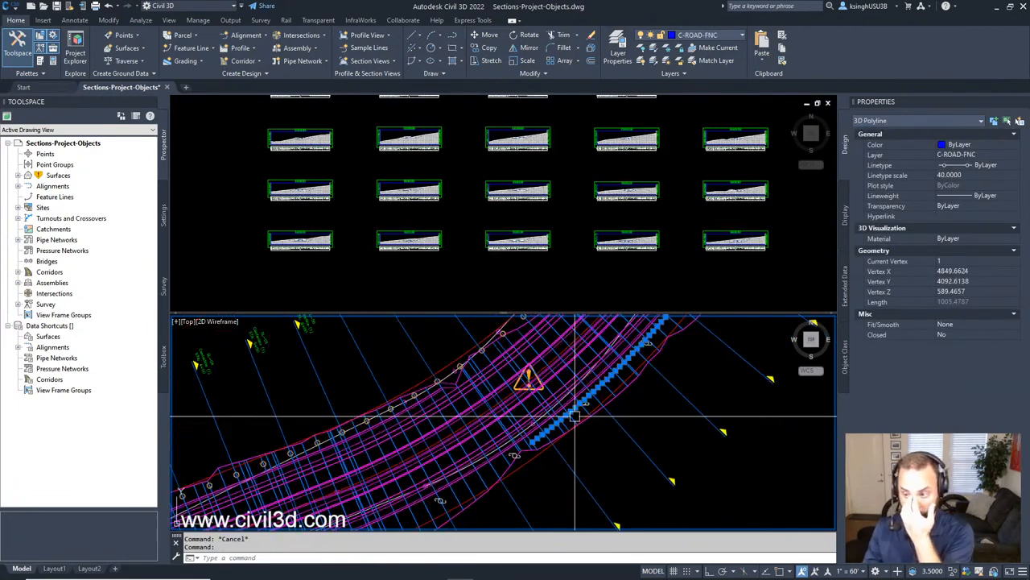
middle_drag(645, 402, 592, 461)
scroll(630, 424, down, 2)
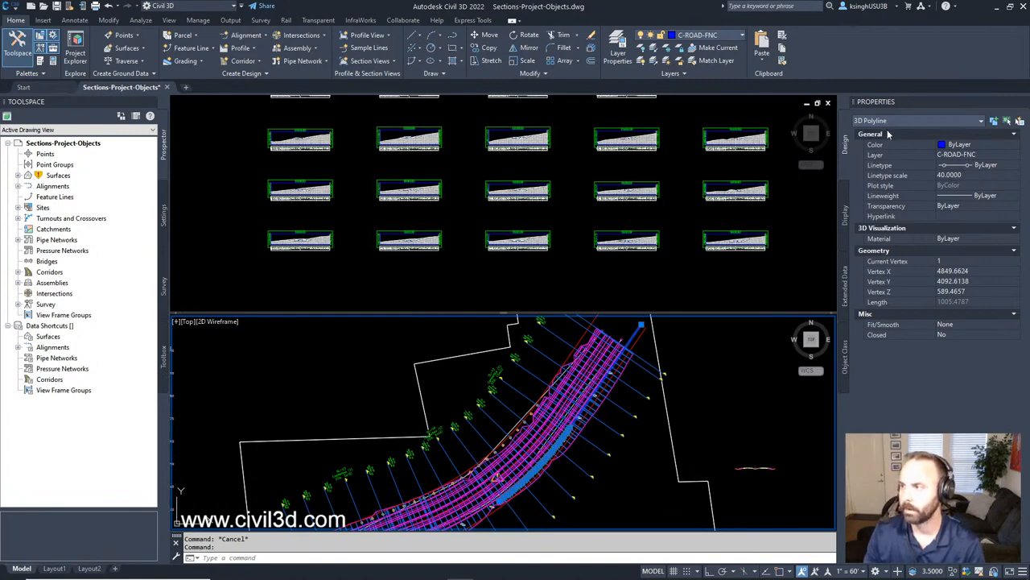
middle_drag(573, 464, 593, 435)
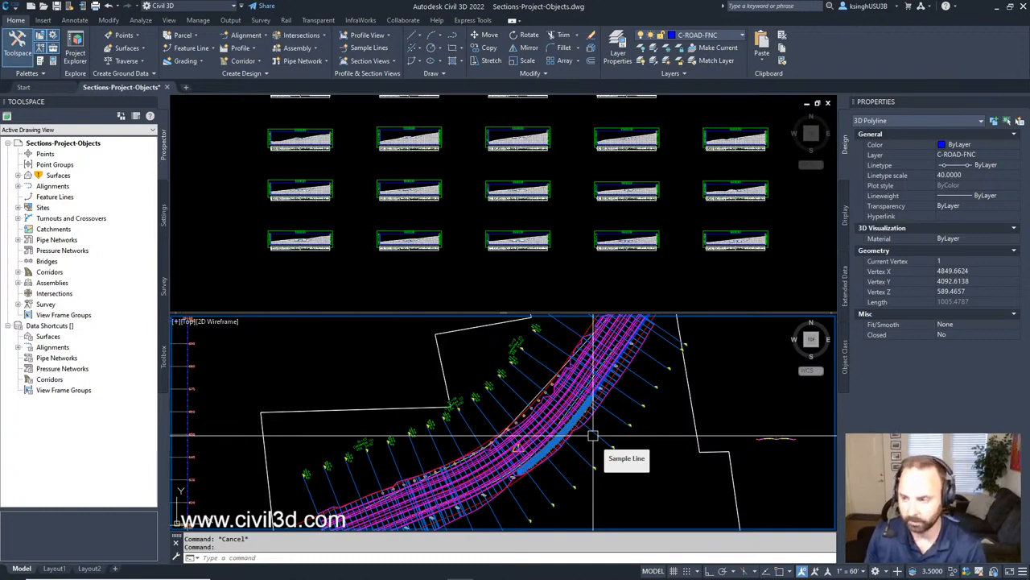
key(Escape)
Inspect the first three Utility Pole block references along the corridor's south side, one after another
middle_drag(519, 462, 584, 373)
scroll(437, 478, up, 4)
middle_drag(596, 445, 463, 412)
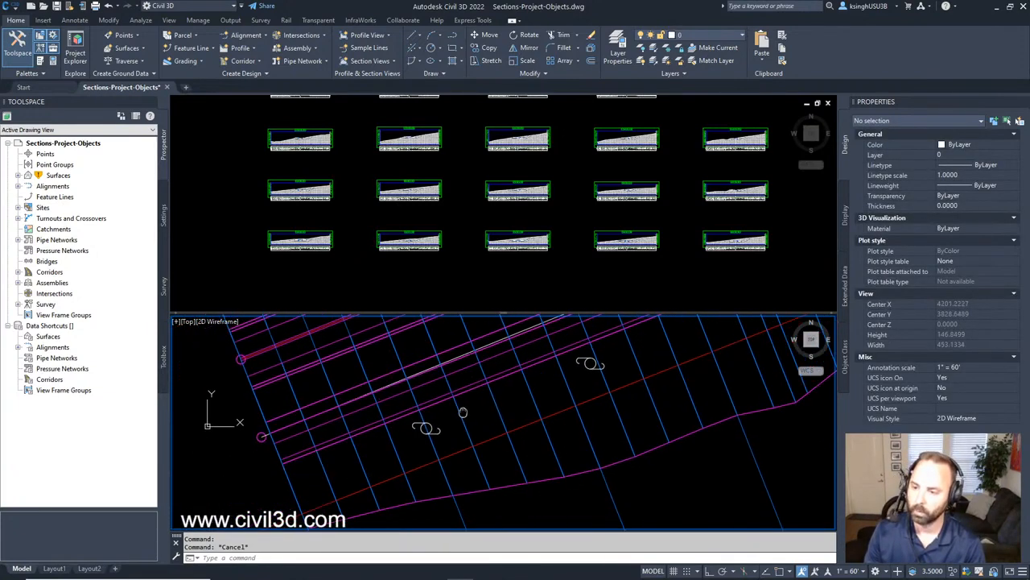
click(427, 427)
scroll(464, 387, up, 3)
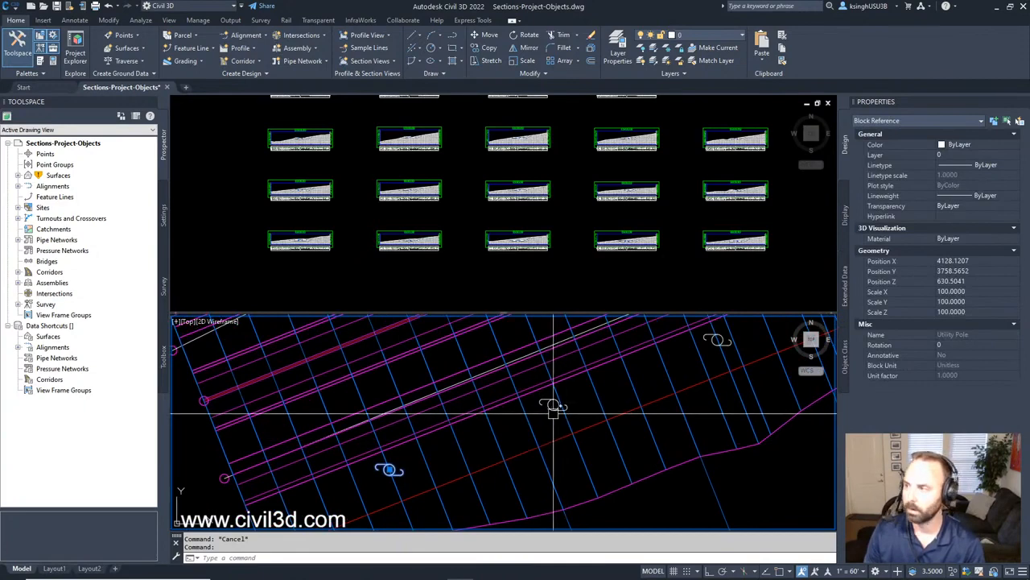
key(Escape)
click(553, 408)
key(Escape)
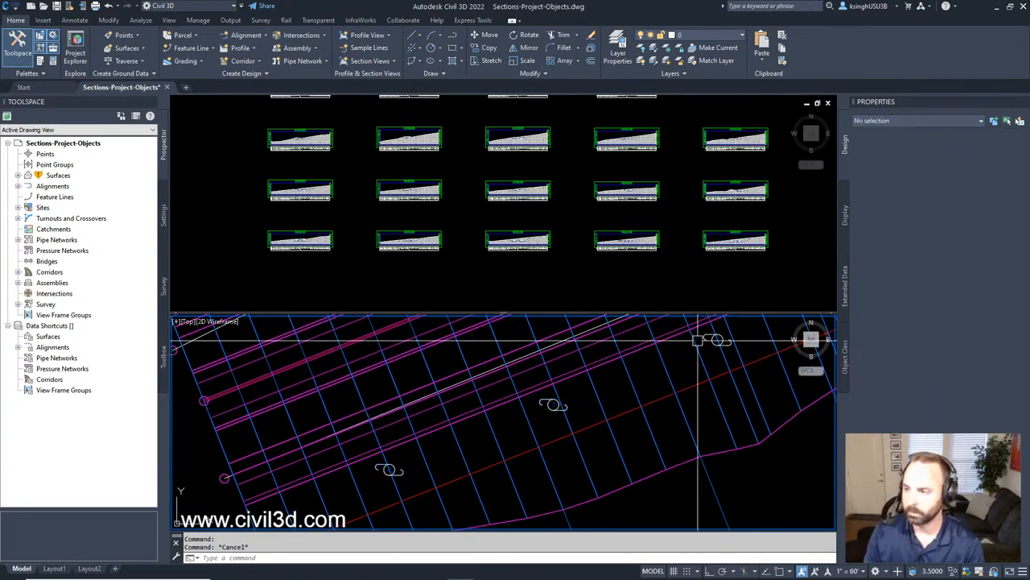
click(715, 340)
middle_drag(739, 350, 586, 440)
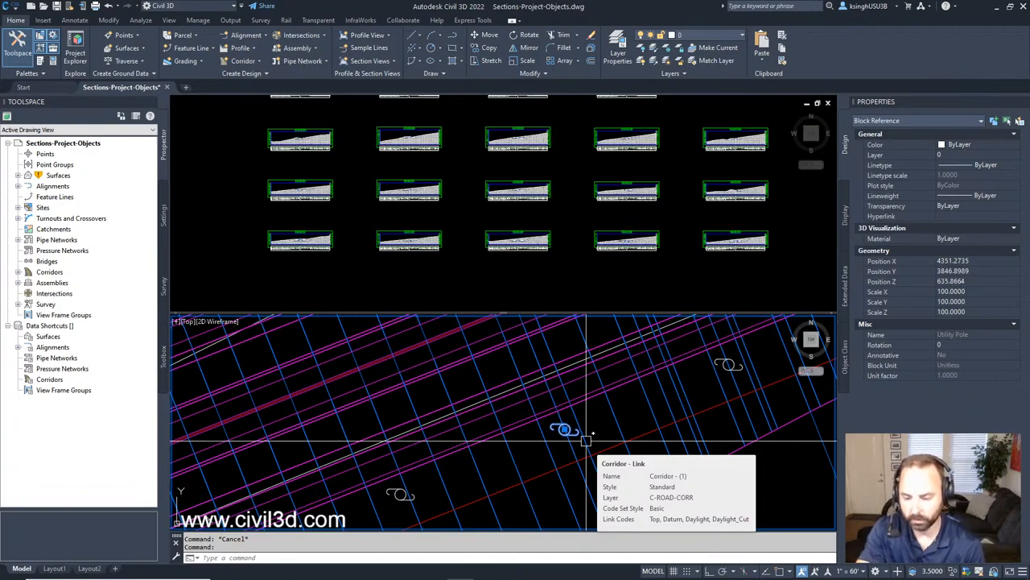
scroll(596, 422, down, 5)
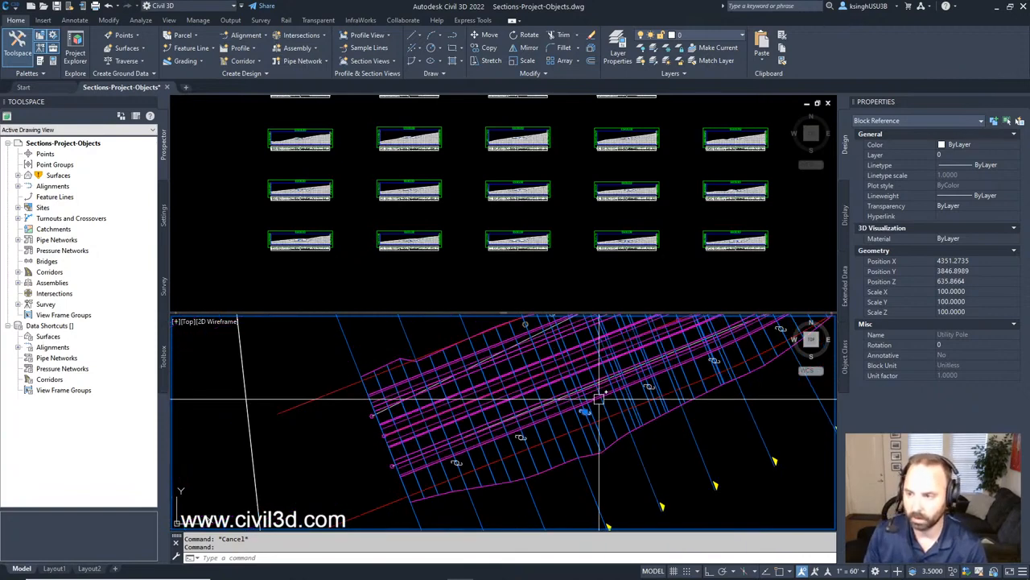
scroll(567, 394, up, 1)
Inspect the Eastern White Pine multi-view block on the corridor's north side near its start, and clear the selection
click(439, 394)
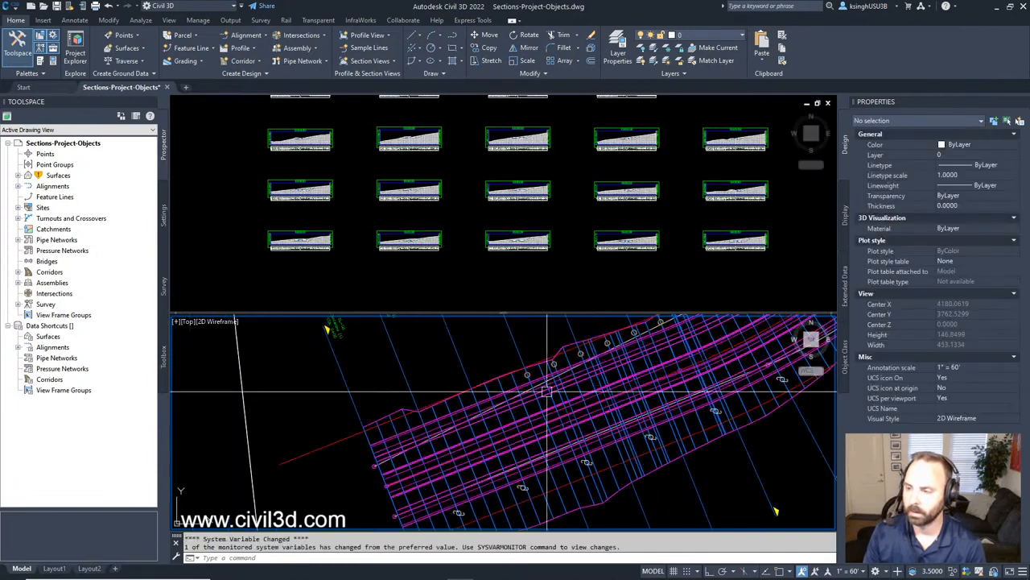
scroll(439, 395, up, 5)
click(439, 395)
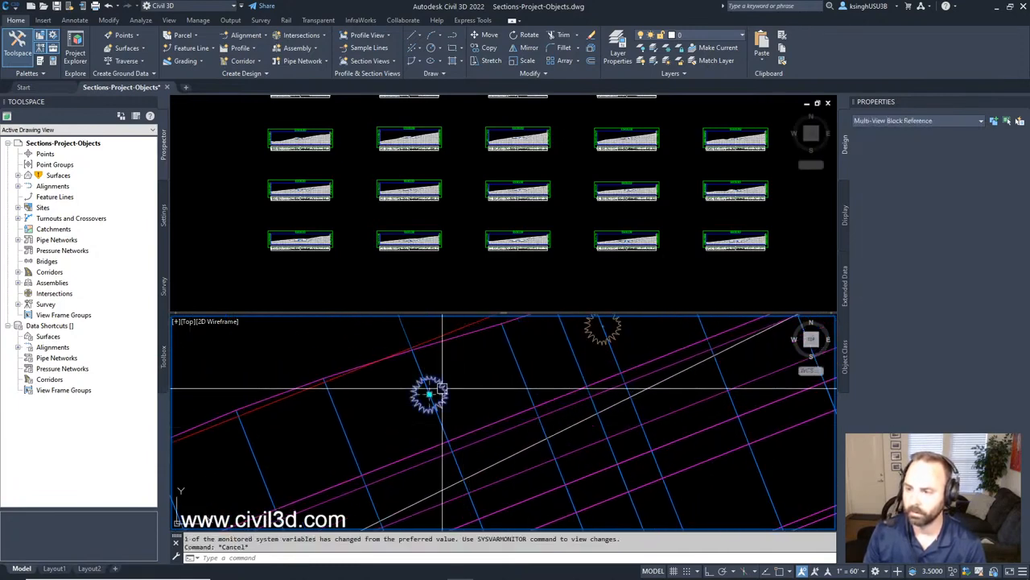
scroll(467, 390, down, 1)
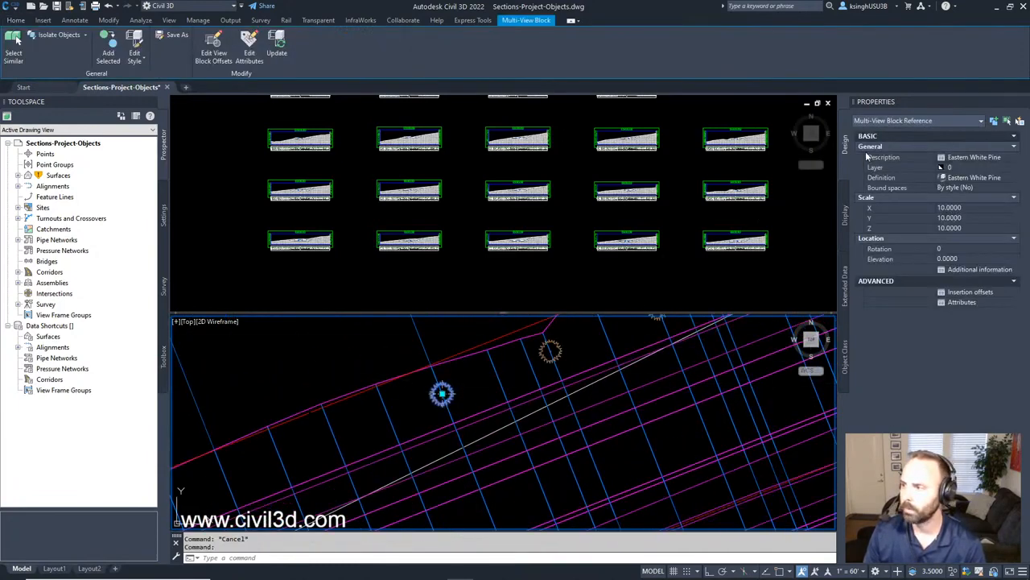
scroll(595, 354, down, 1)
middle_drag(595, 354, 505, 416)
key(Escape)
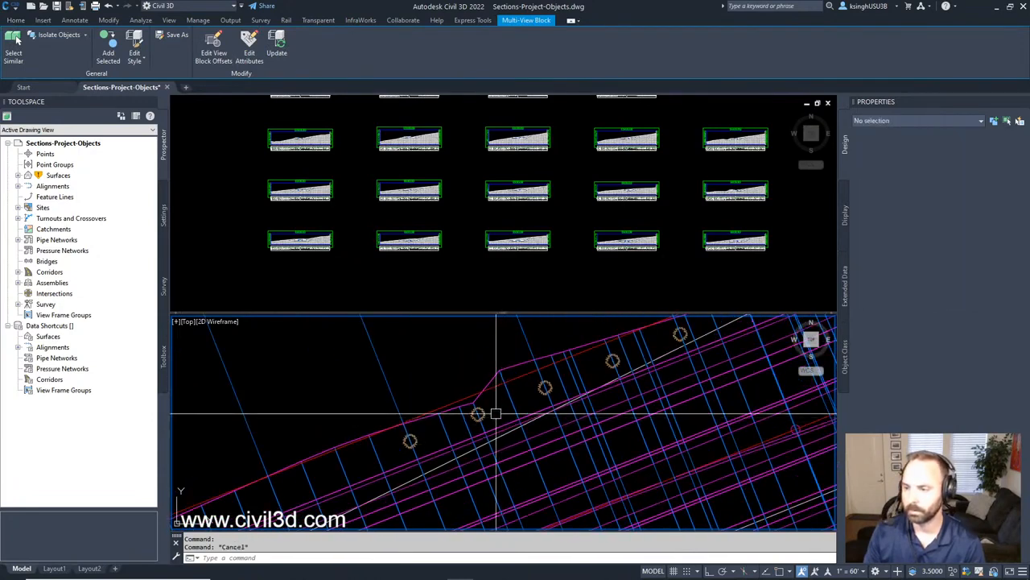
Inspect the next two tree blocks and follow the tree row toward mid-corridor, leaving nothing selected
click(484, 413)
key(Escape)
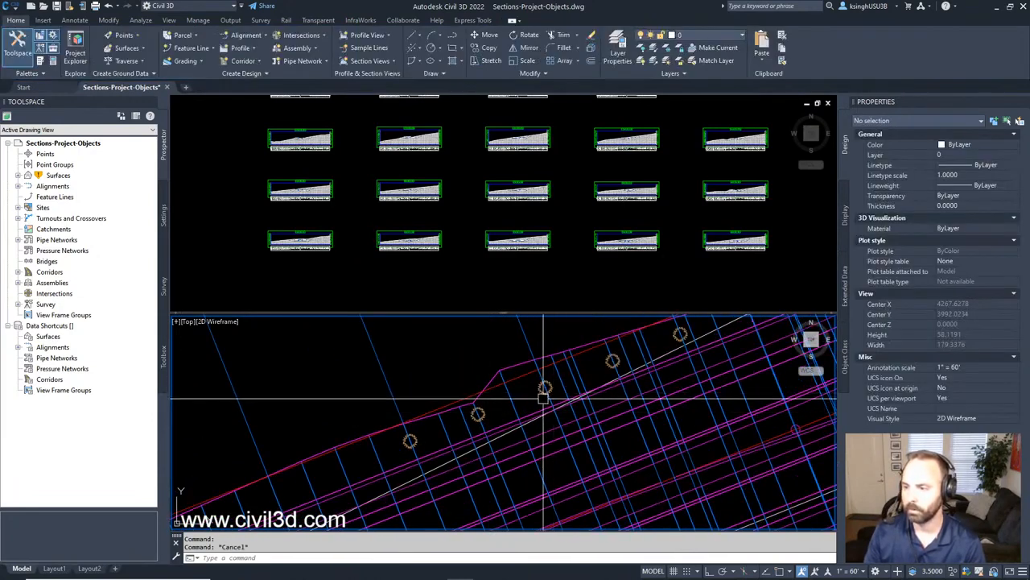
click(545, 392)
scroll(541, 400, down, 1)
middle_drag(589, 379, 437, 471)
key(Escape)
middle_drag(665, 364, 543, 436)
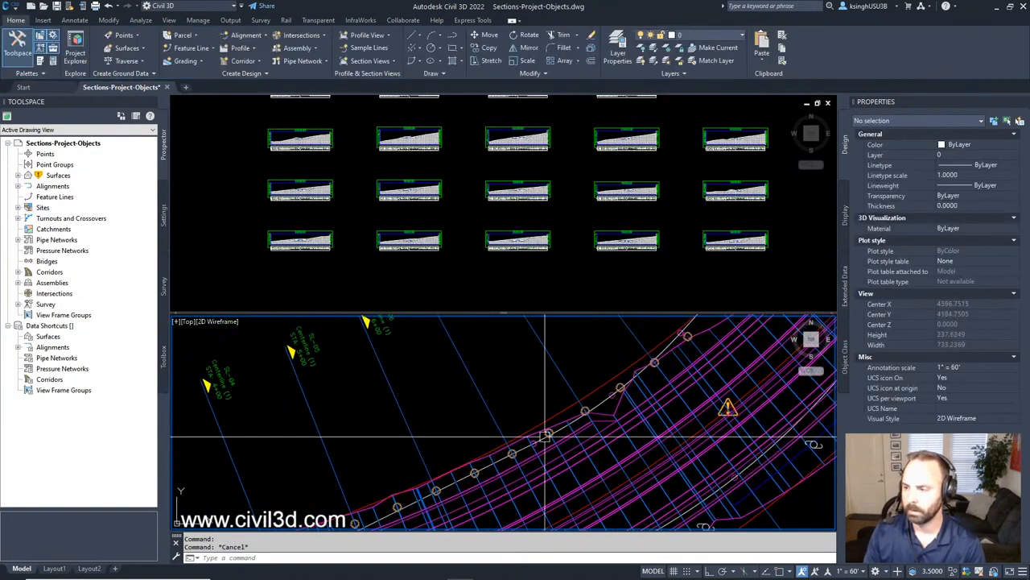
Follow the tree row along the corridor's north side toward its northeast end, and return to the corridor's curve
mouse_move(598, 398)
middle_down()
mouse_move(513, 466)
mouse_move(540, 438)
mouse_move(475, 478)
mouse_move(517, 486)
mouse_move(505, 478)
middle_up()
scroll(576, 406, down, 1)
scroll(528, 418, up, 3)
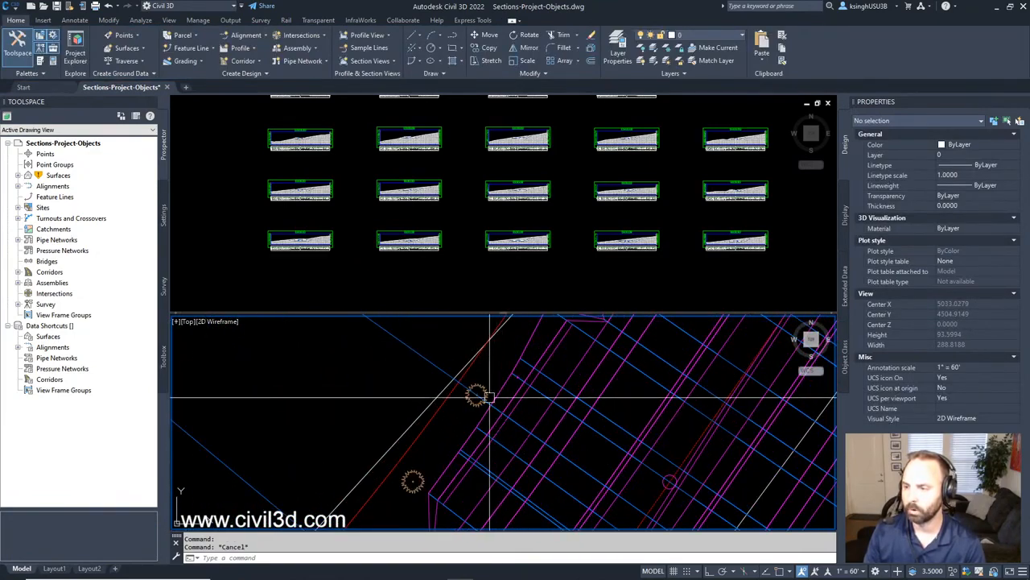
scroll(493, 398, down, 4)
scroll(492, 398, down, 3)
scroll(492, 398, up, 5)
scroll(493, 398, down, 2)
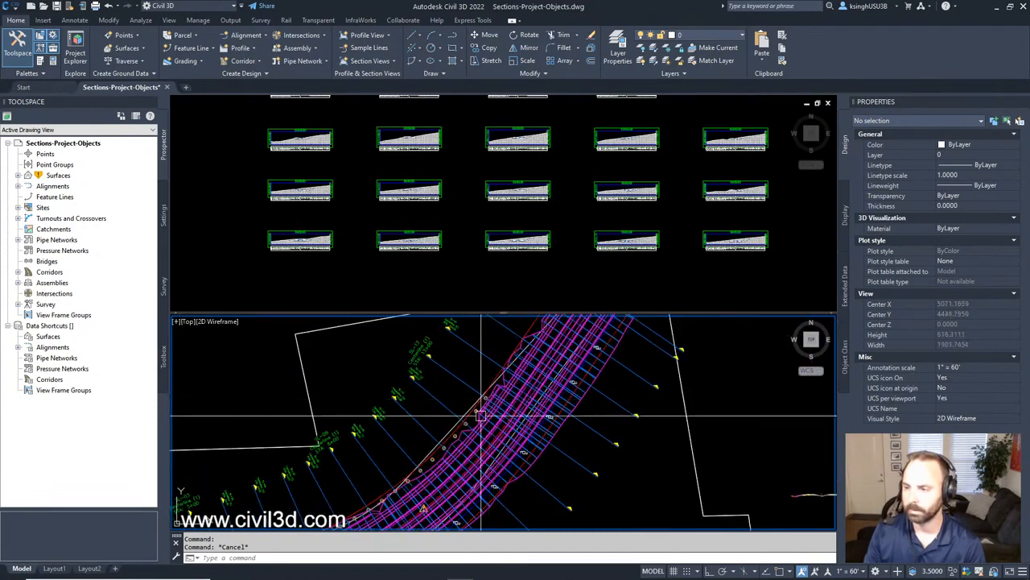
middle_drag(453, 471, 579, 377)
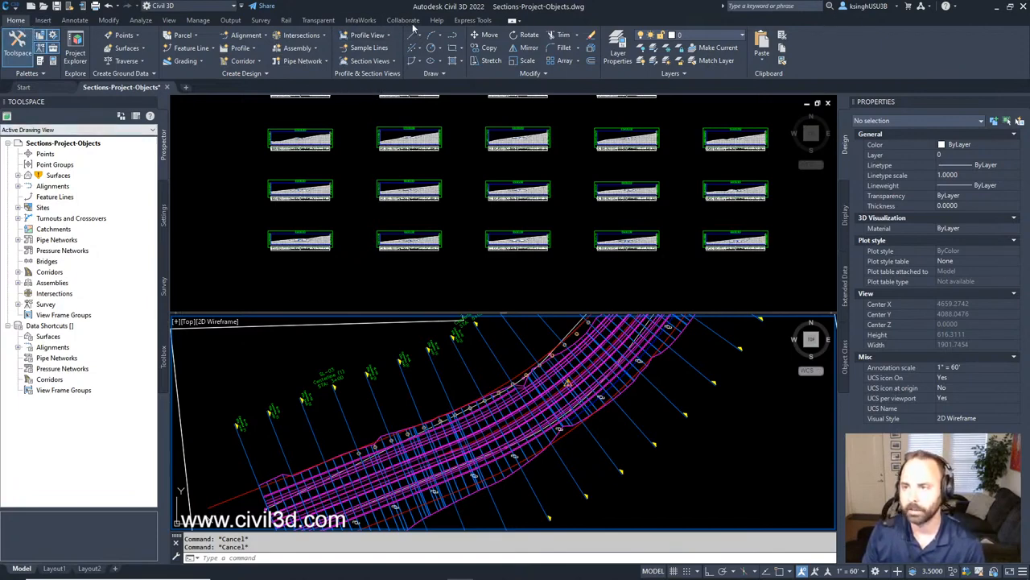
Start Project Objects To Multiple Section Views and pick one of the existing section views as the target
click(392, 61)
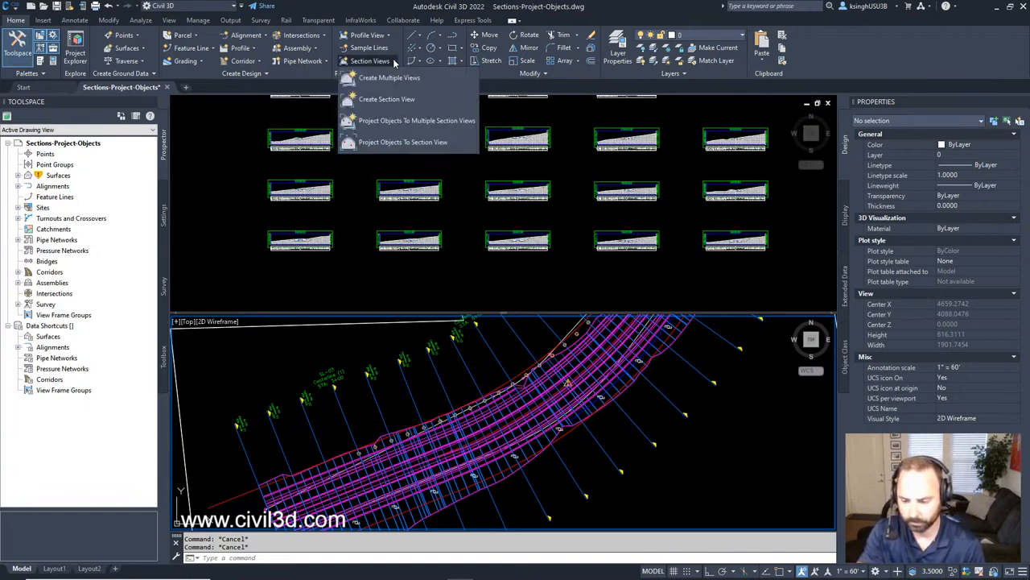
click(462, 131)
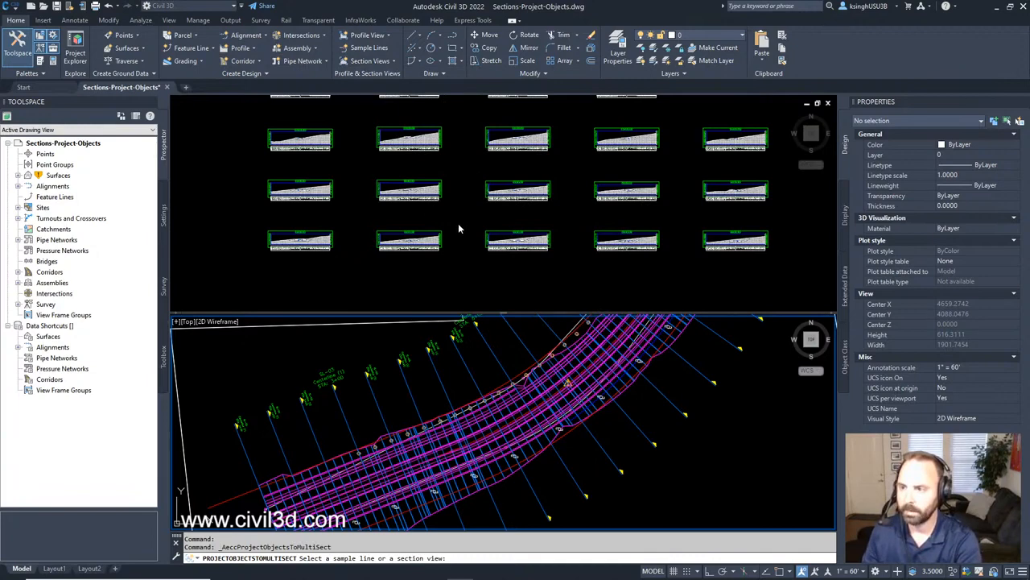
click(463, 195)
scroll(471, 189, down, 2)
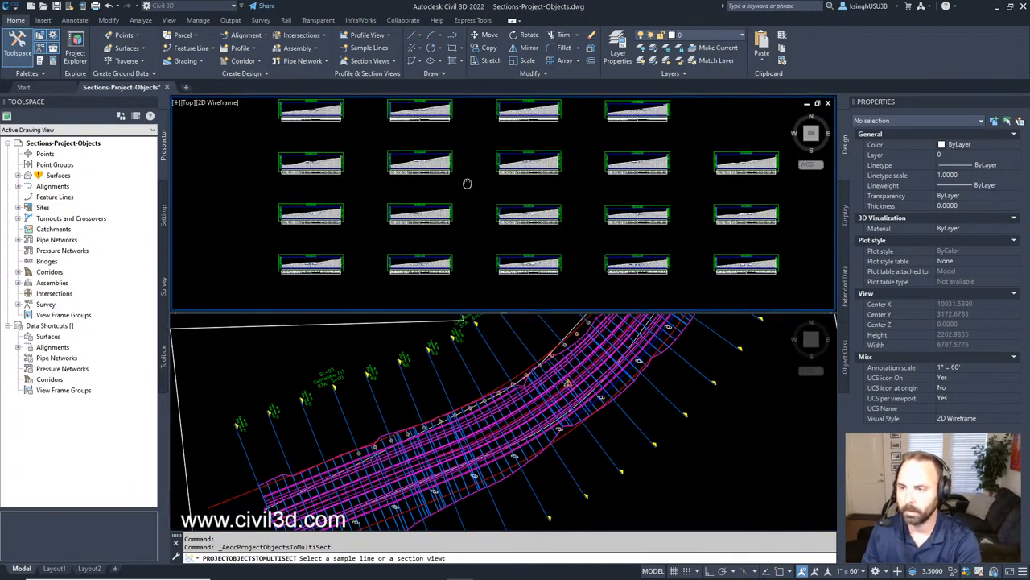
middle_drag(484, 175, 490, 191)
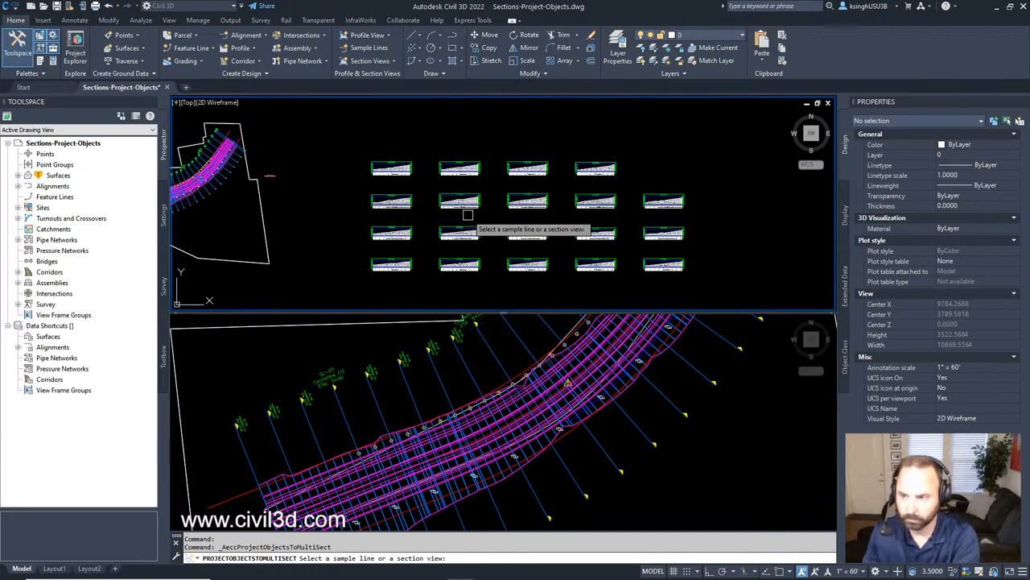
scroll(462, 222, up, 4)
scroll(457, 227, up, 2)
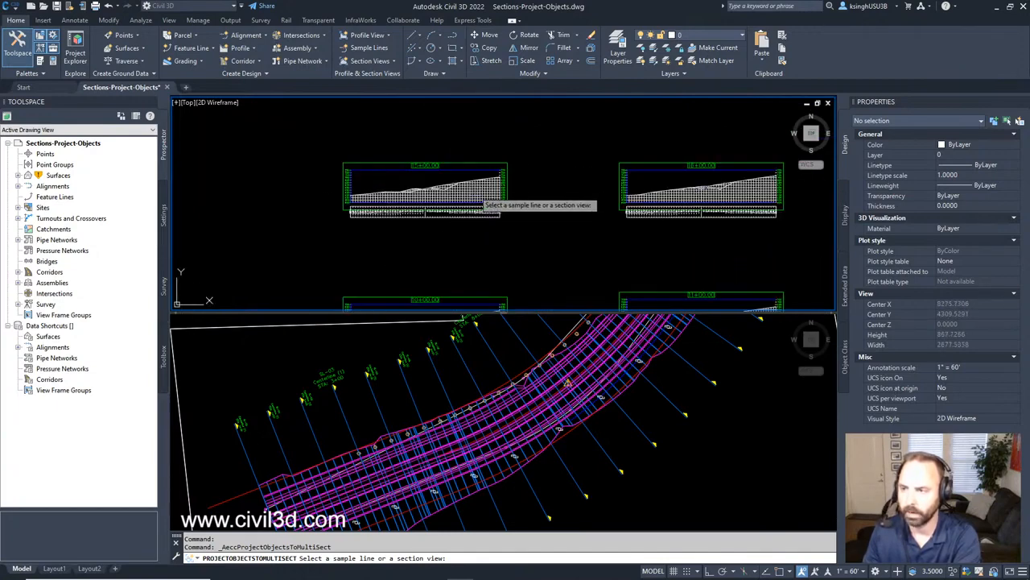
click(475, 193)
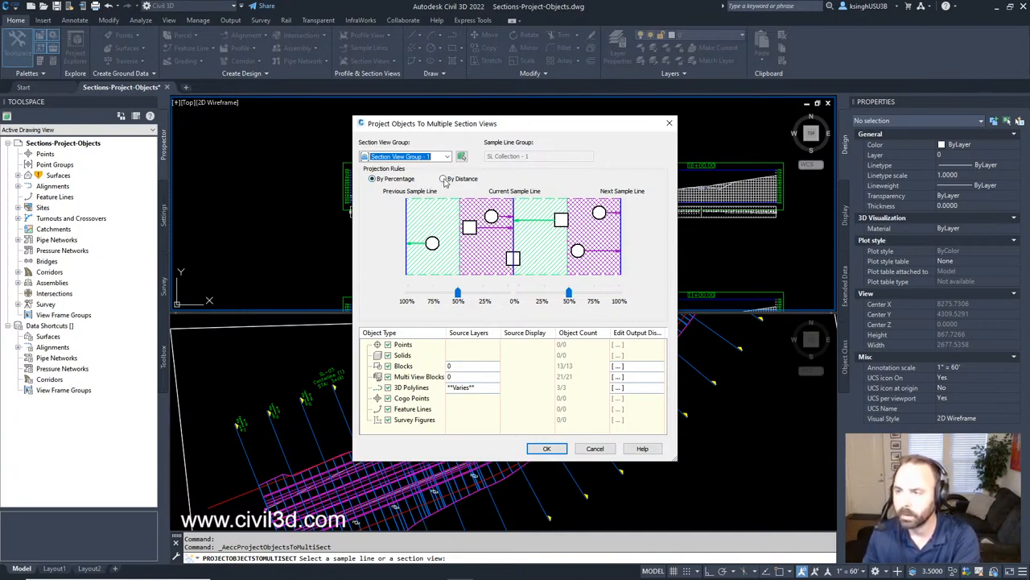
Set the projection rules to By Distance, with 50 feet before and 50 feet after each sample line
click(444, 179)
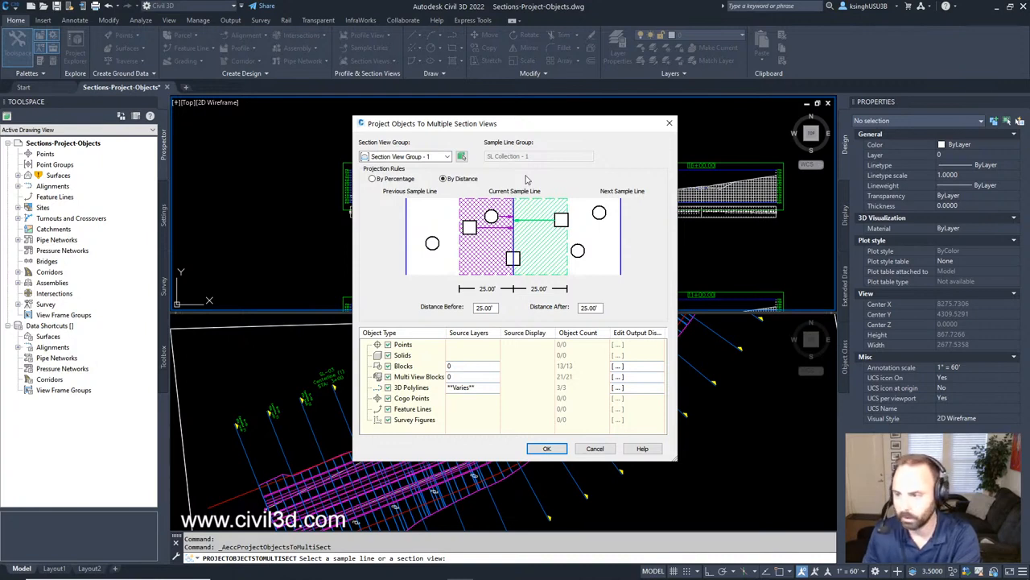
double_click(485, 307)
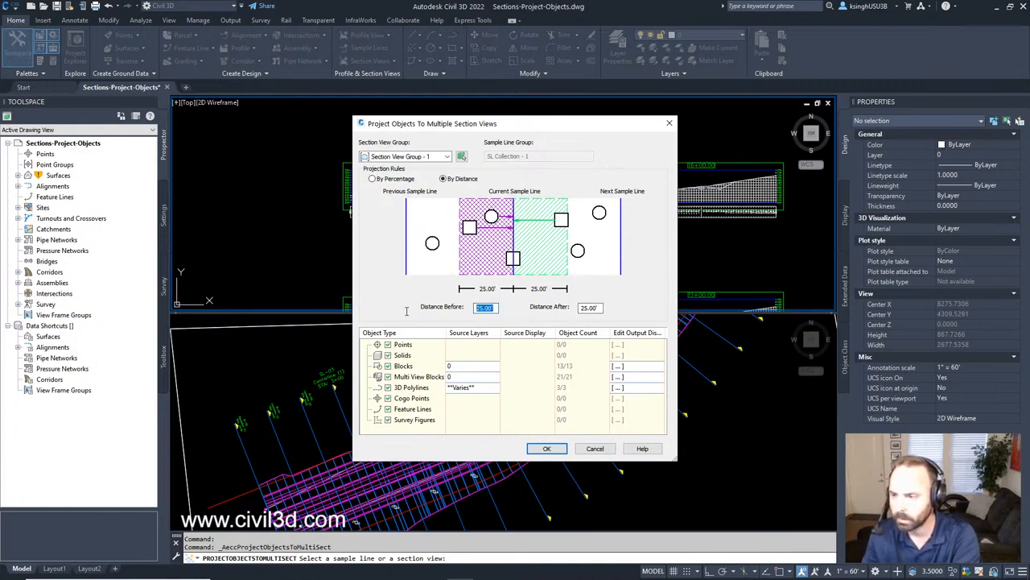
text(50)
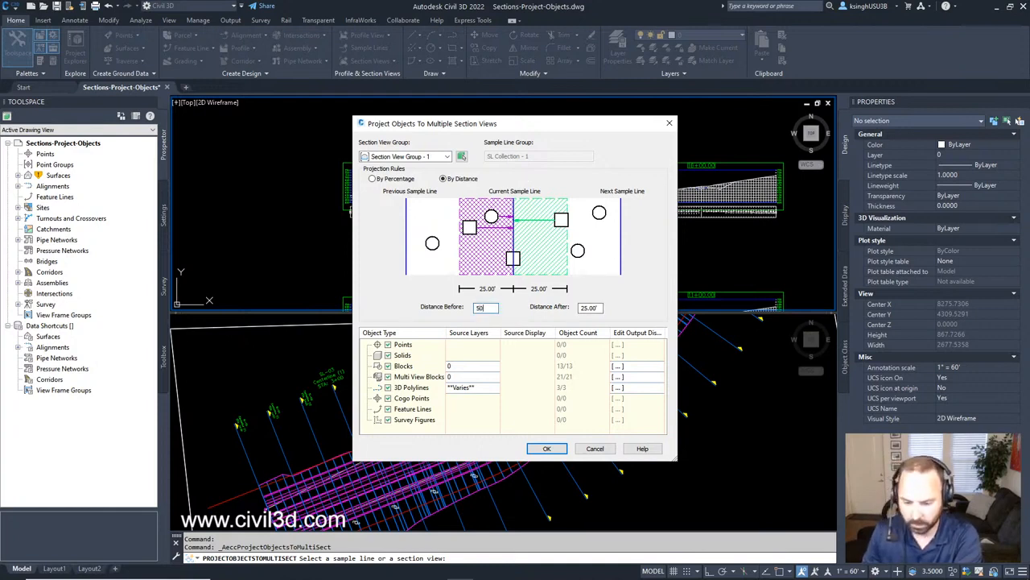
key(Tab)
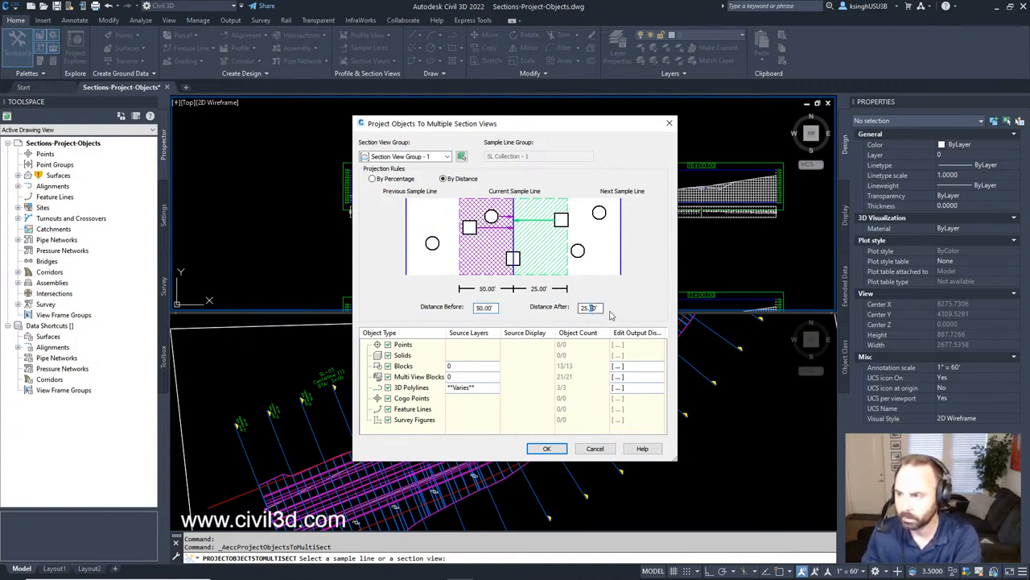
drag(602, 308, 531, 312)
text(50)
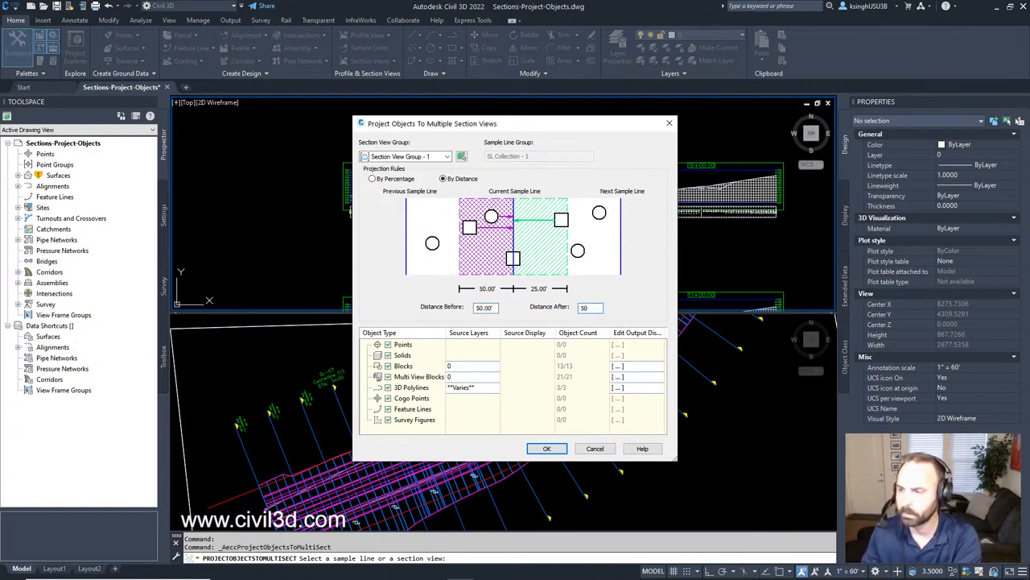
click(485, 307)
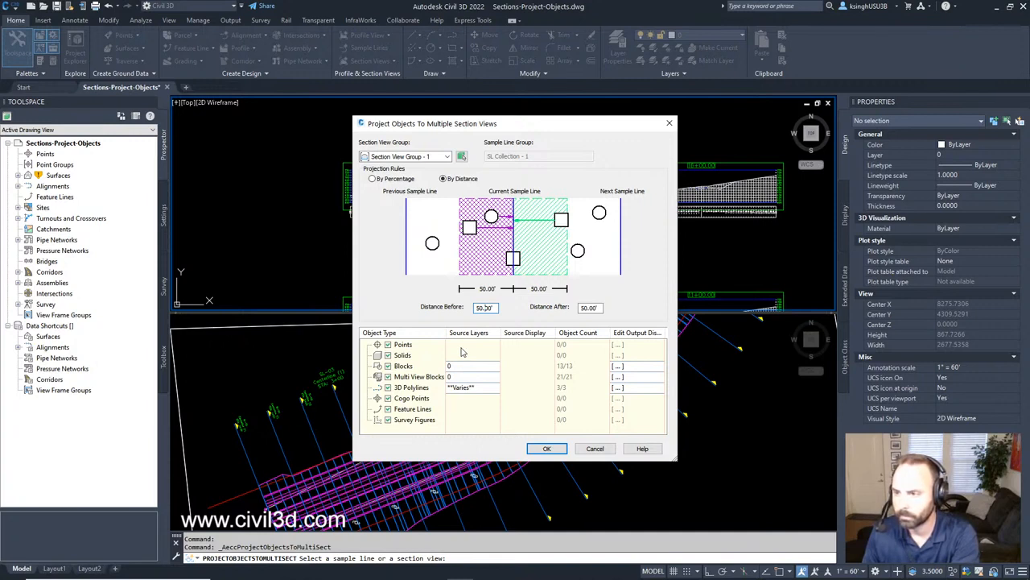
Exclude Points, Solids, Multi View Blocks, Cogo Points, Feature Lines and Survey Figures from the projection, keeping Blocks and 3D Polylines
click(387, 345)
click(387, 355)
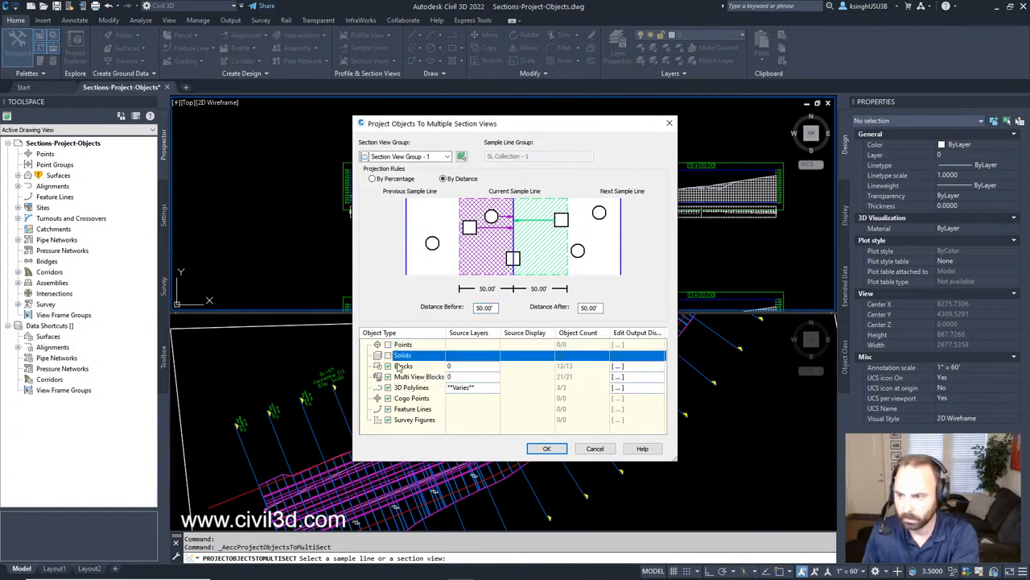
click(387, 377)
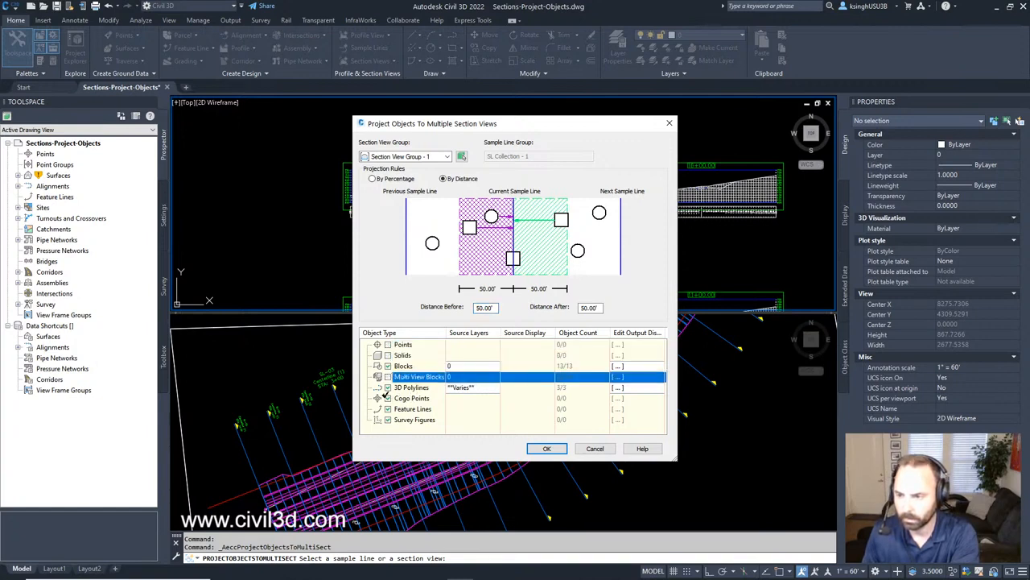
click(387, 397)
click(387, 409)
click(387, 419)
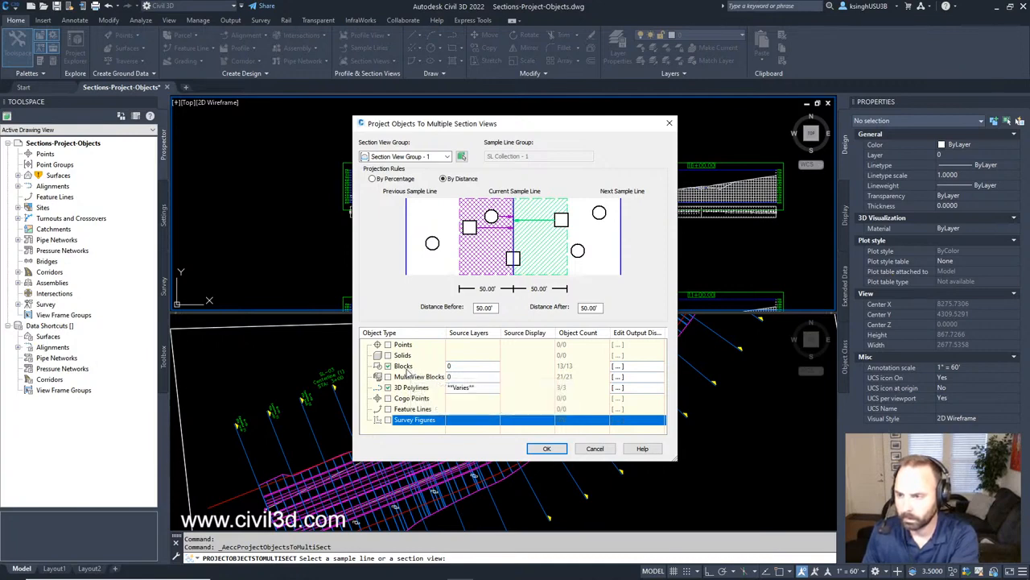
Enlarge the projection dialog and take a brief look at the output display options for Blocks, cancelling out of them
click(407, 367)
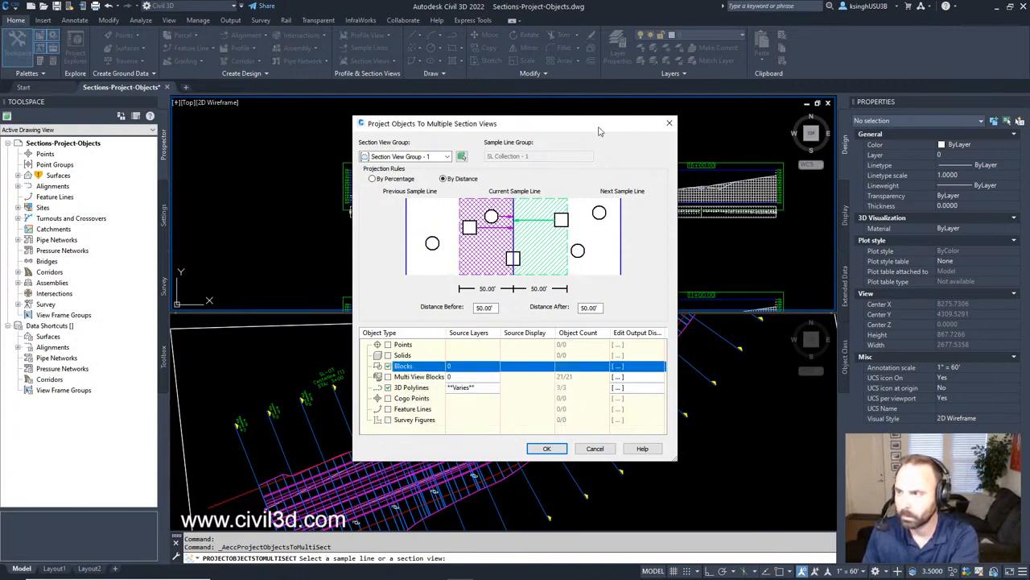
drag(598, 127, 508, 124)
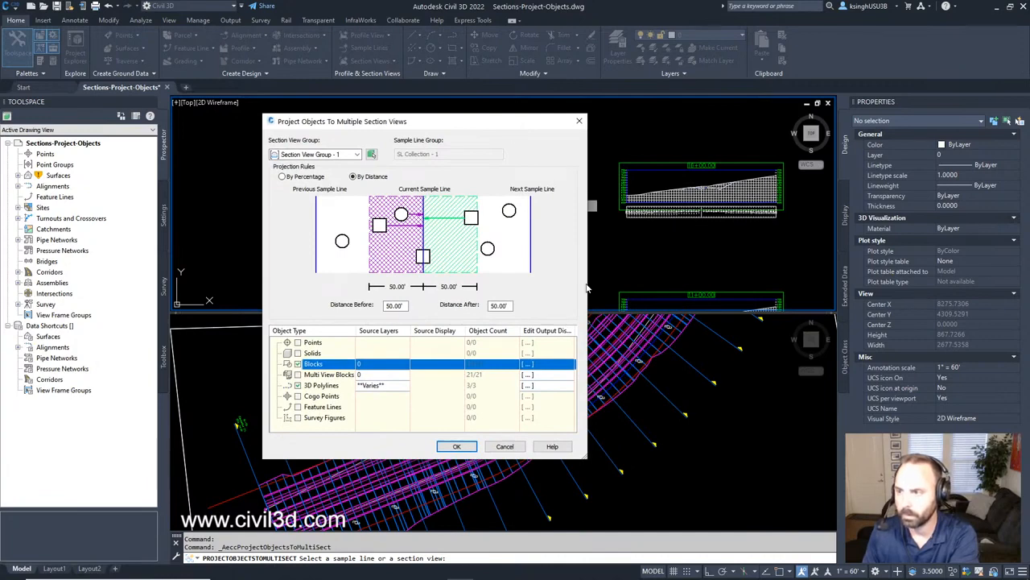
drag(587, 456, 829, 500)
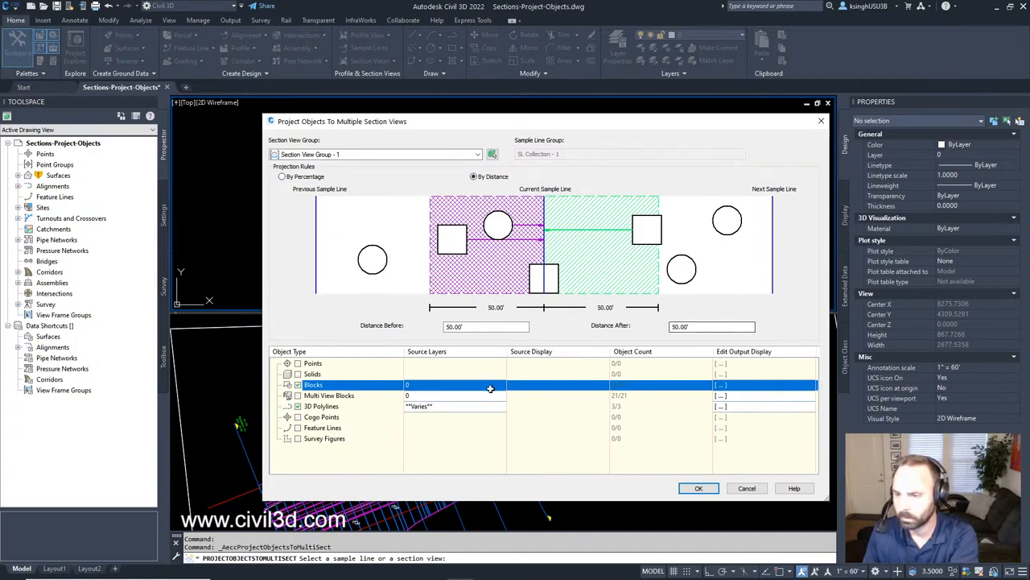
click(721, 385)
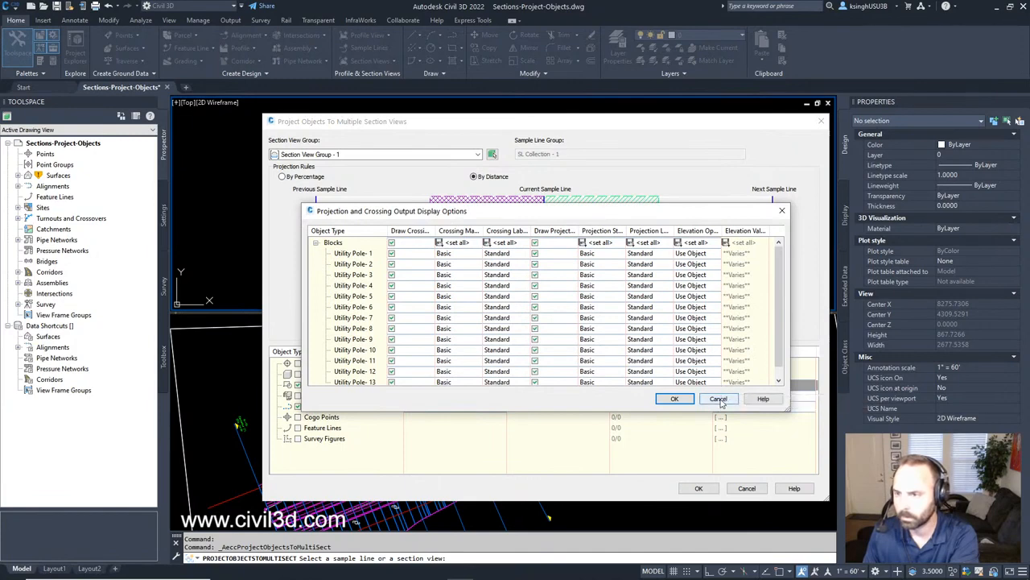
click(718, 399)
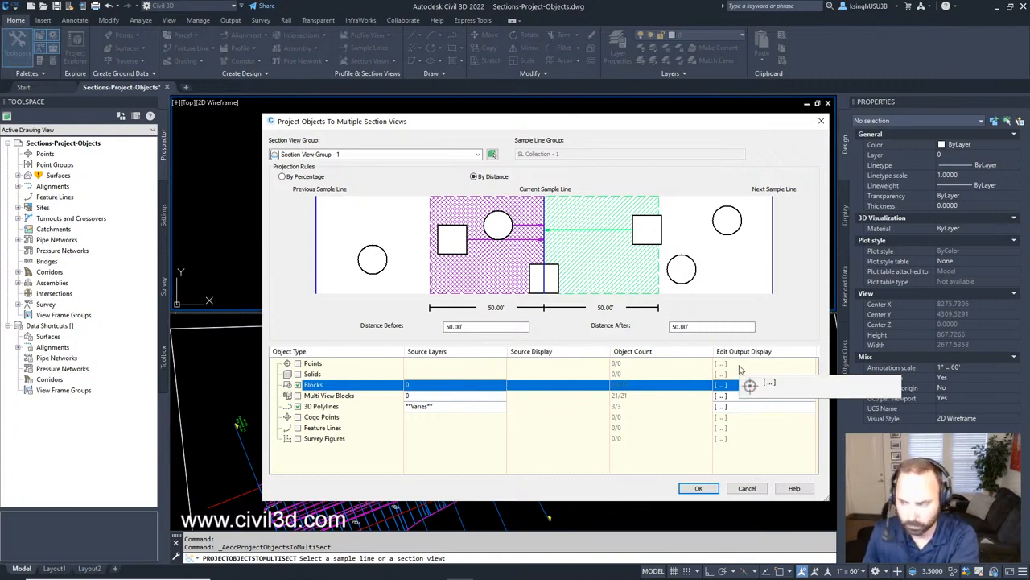
Reopen the output display options for Blocks and enlarge that dialog so all its column names are readable
click(721, 385)
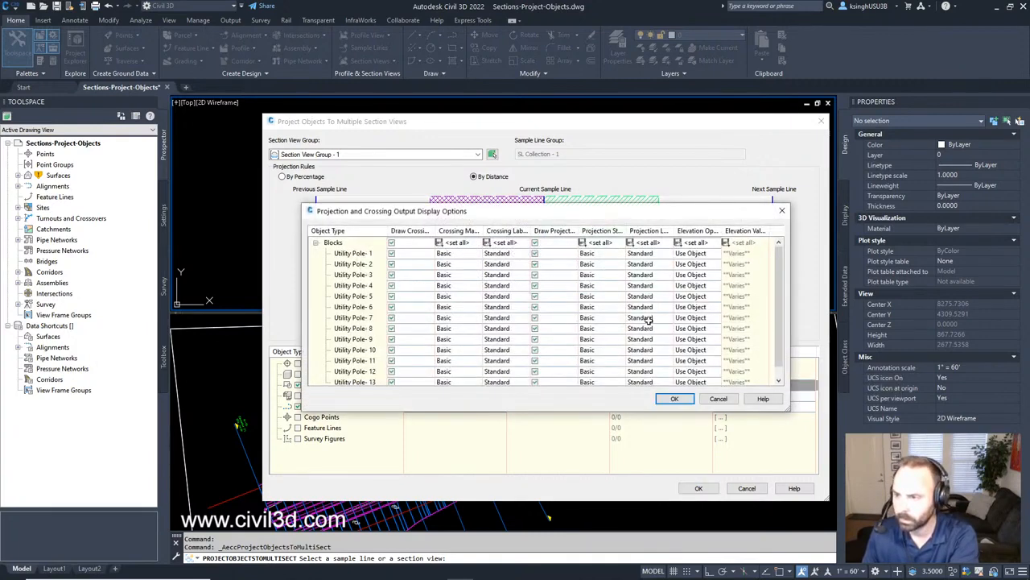
drag(610, 212, 597, 217)
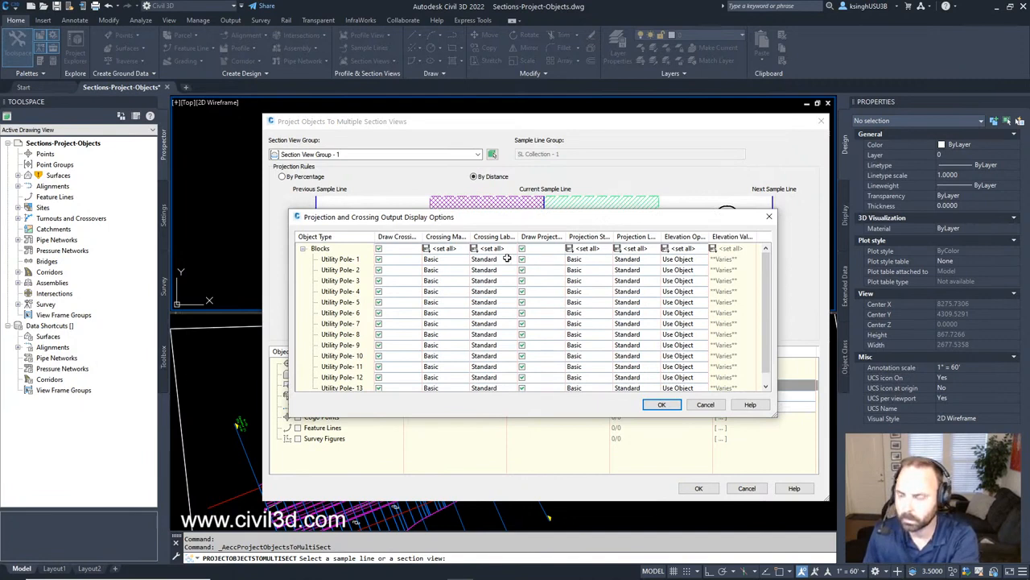
click(662, 248)
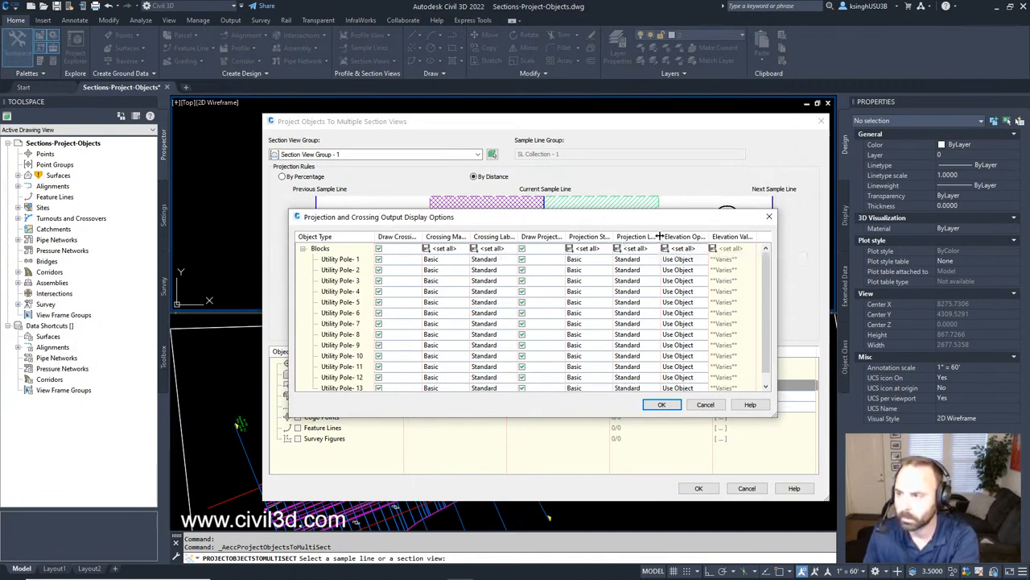
click(659, 236)
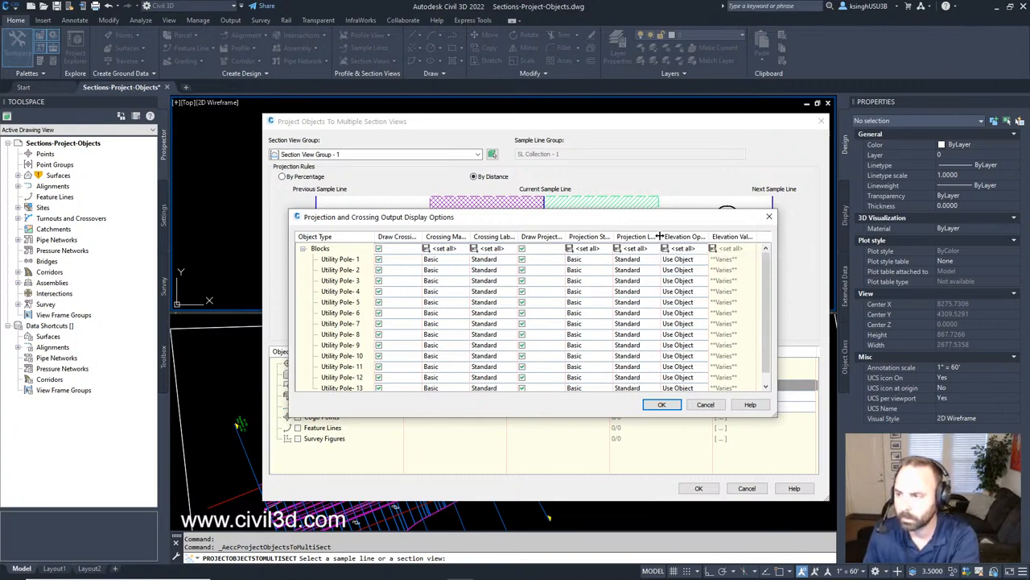
drag(689, 217, 590, 179)
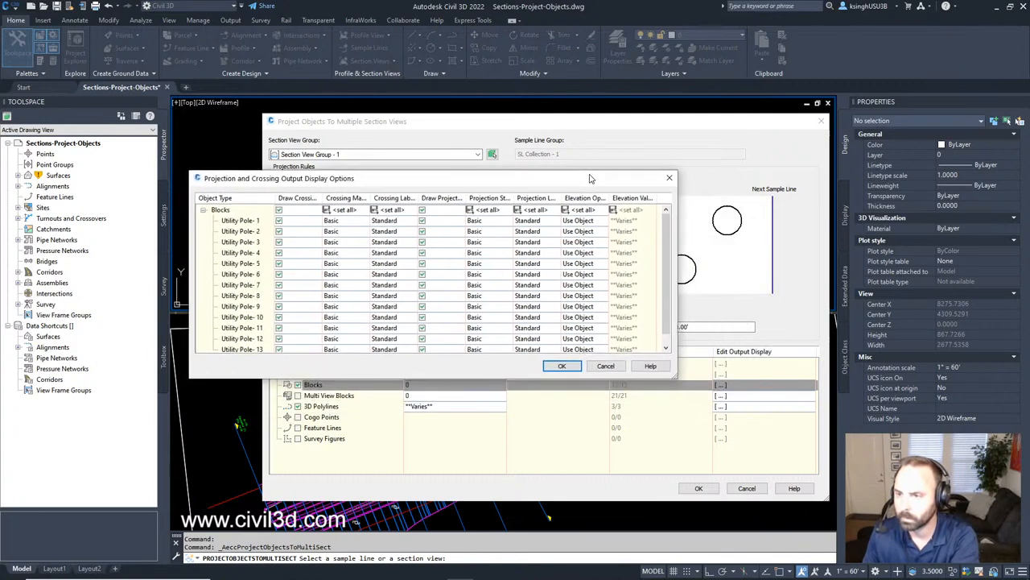
drag(676, 376, 925, 508)
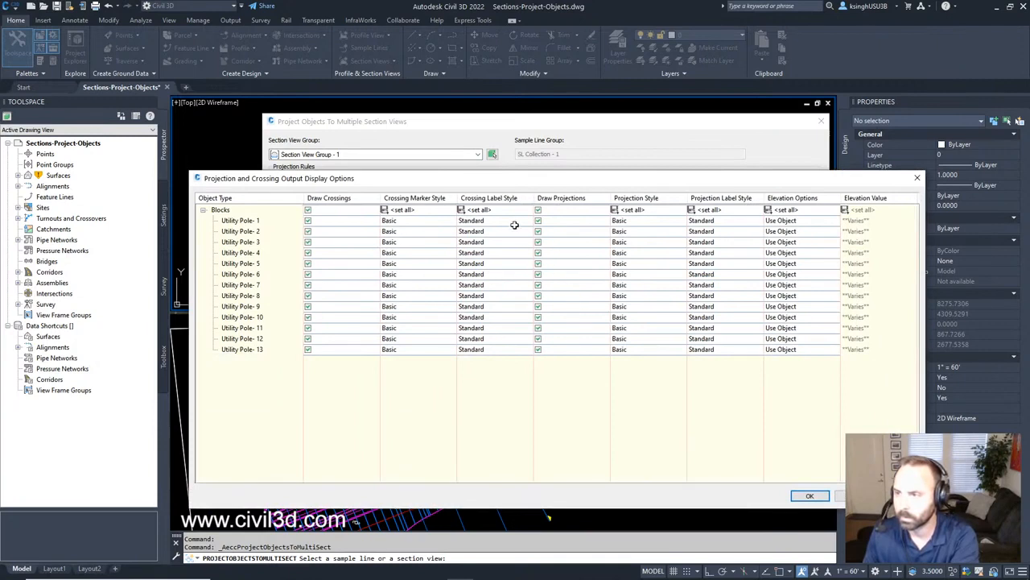
Set the projection style for all utility pole blocks to Basic
click(643, 208)
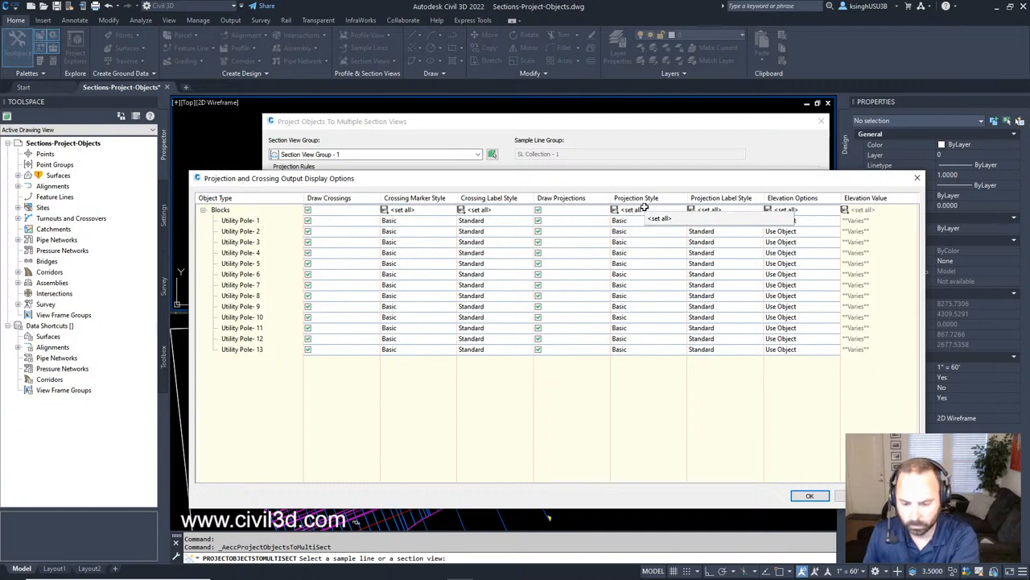
click(644, 208)
click(644, 209)
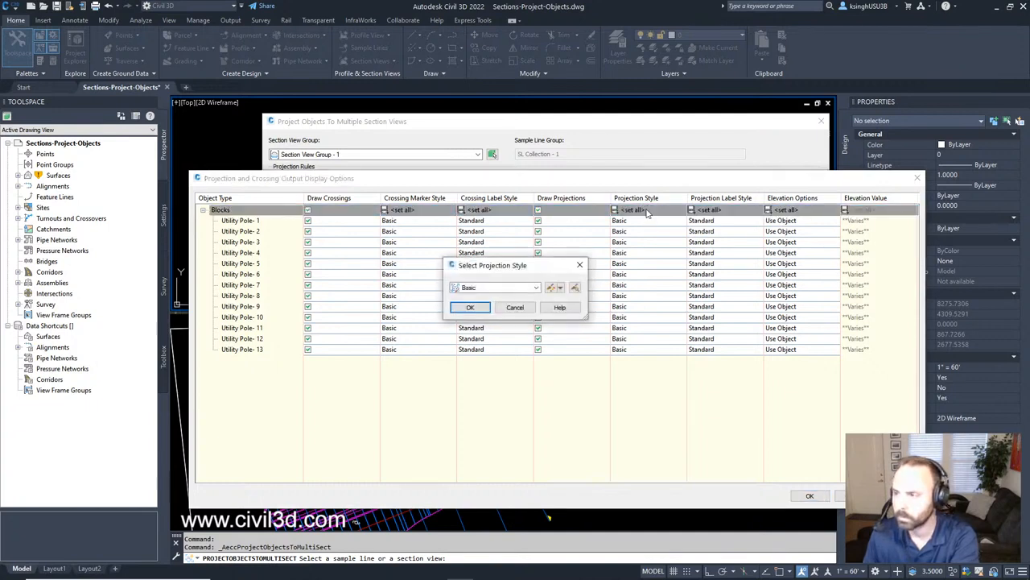
click(507, 288)
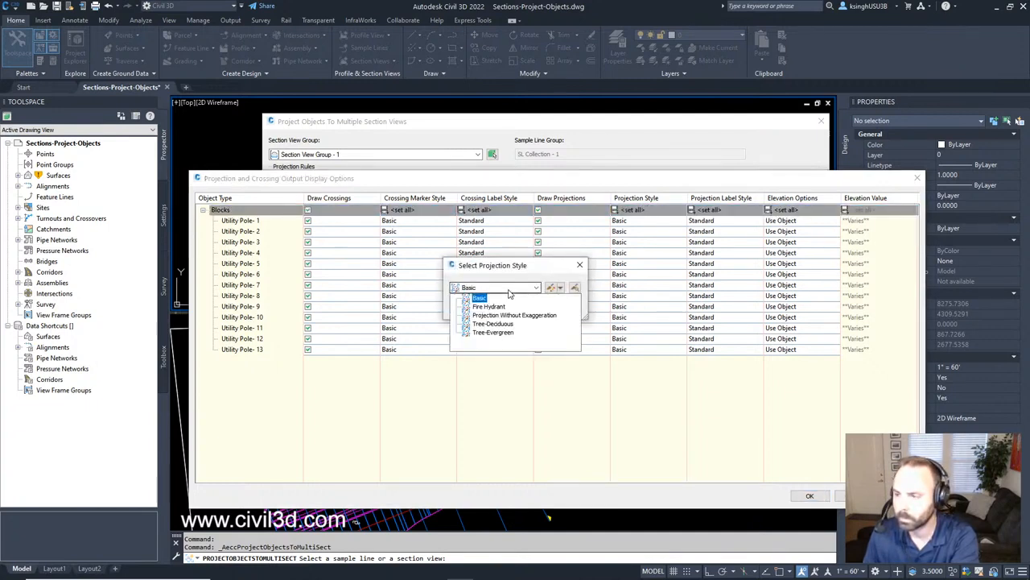
click(480, 298)
click(471, 307)
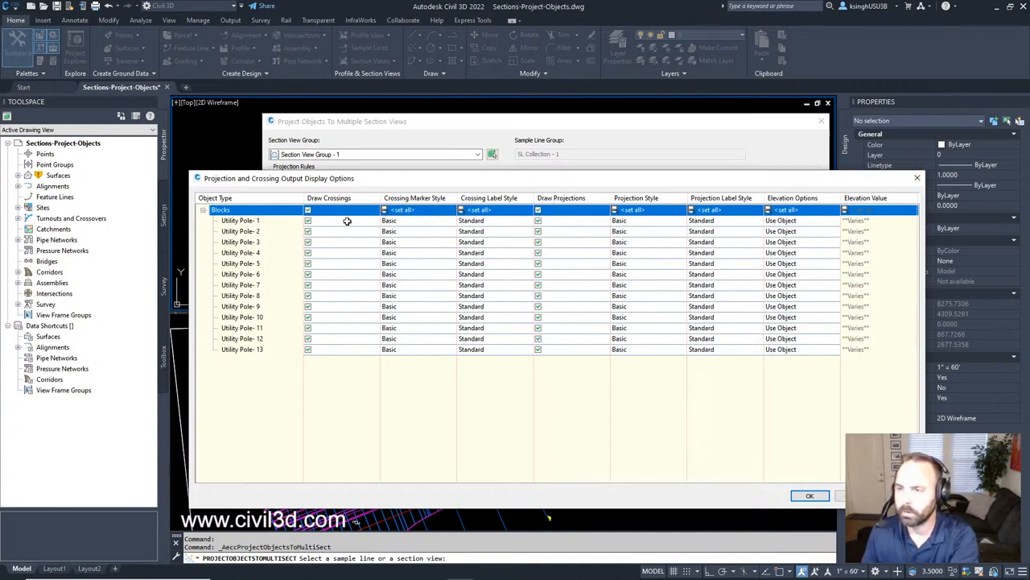
Set the projection style for all utility pole blocks to Projection Without Exaggeration and check it in the list of poles
click(203, 210)
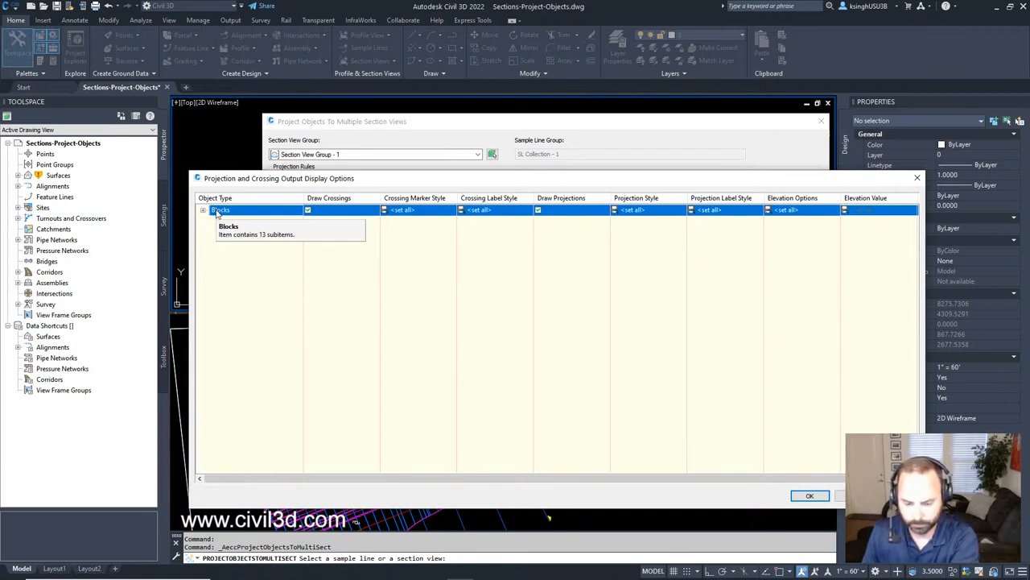
click(615, 209)
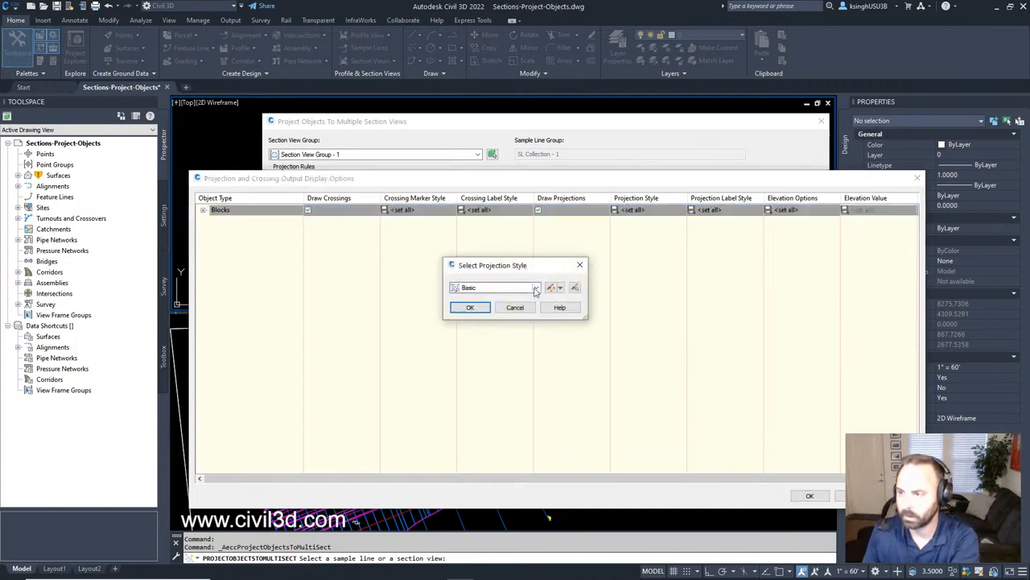
click(535, 288)
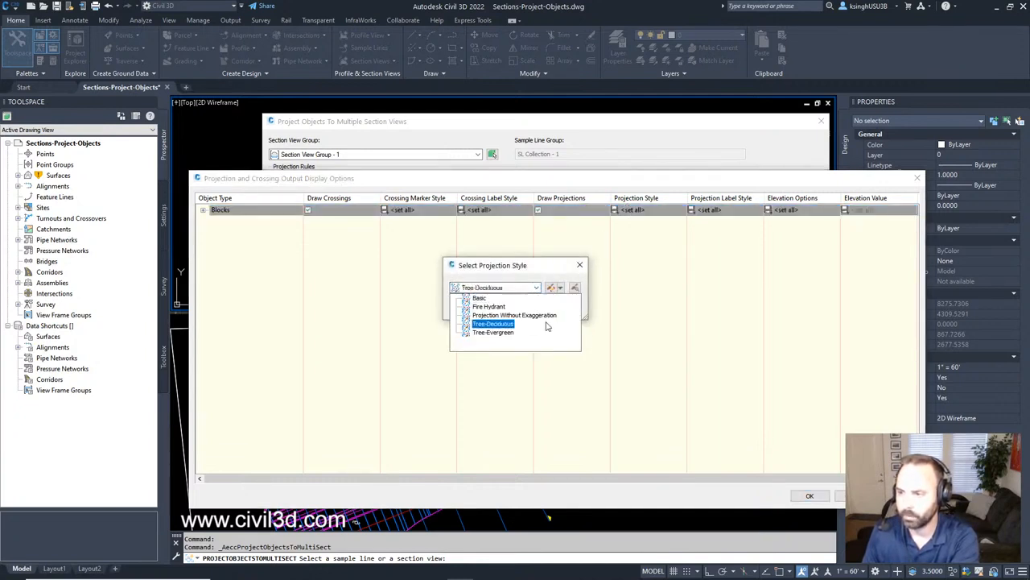
click(544, 316)
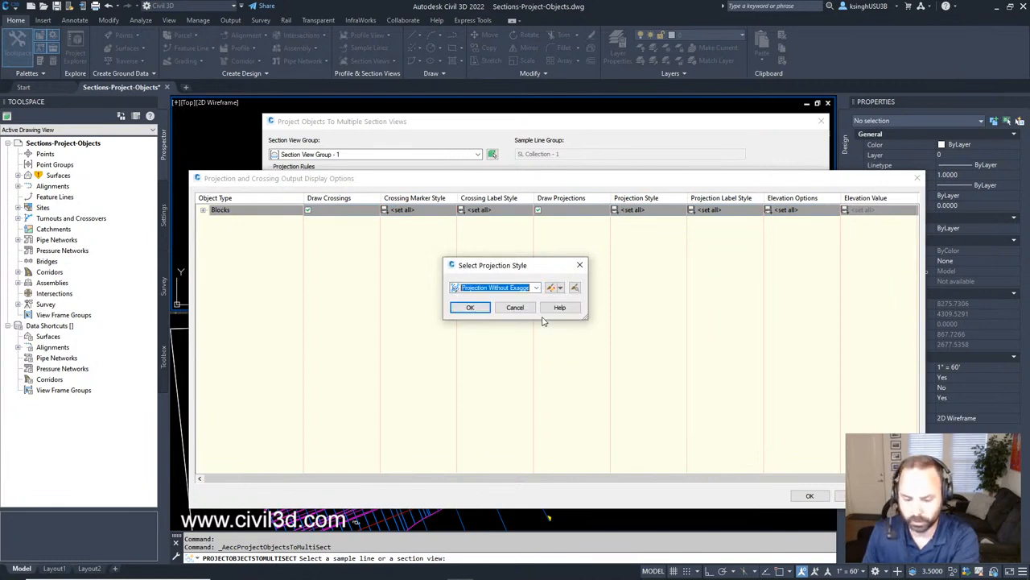
click(472, 309)
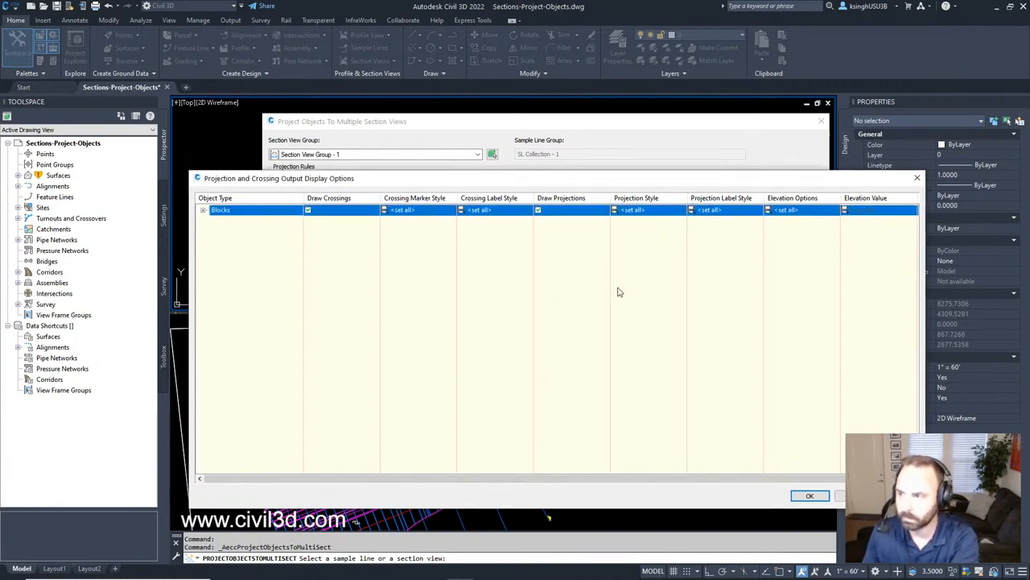
click(204, 211)
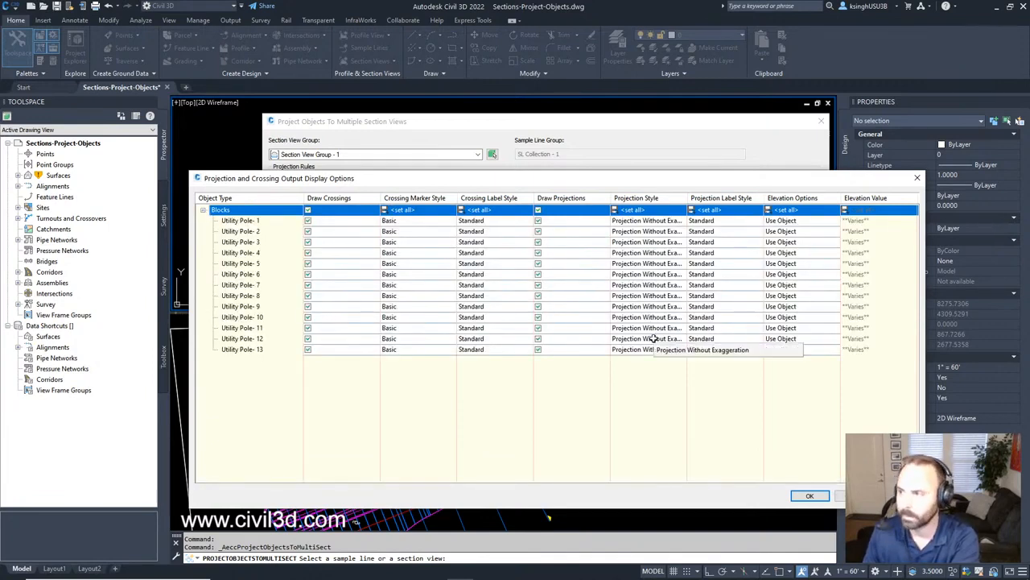
Set all utility poles' elevation option to the Corridor - (1) Surface - (1) surface and their projection label style to Offset and Elevation, accepting the display options
click(768, 211)
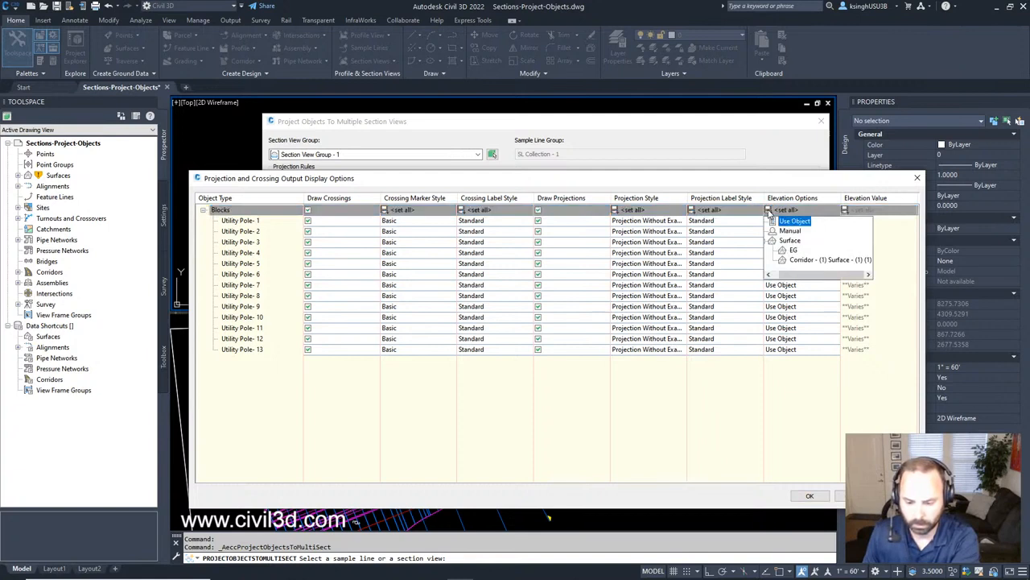
click(805, 260)
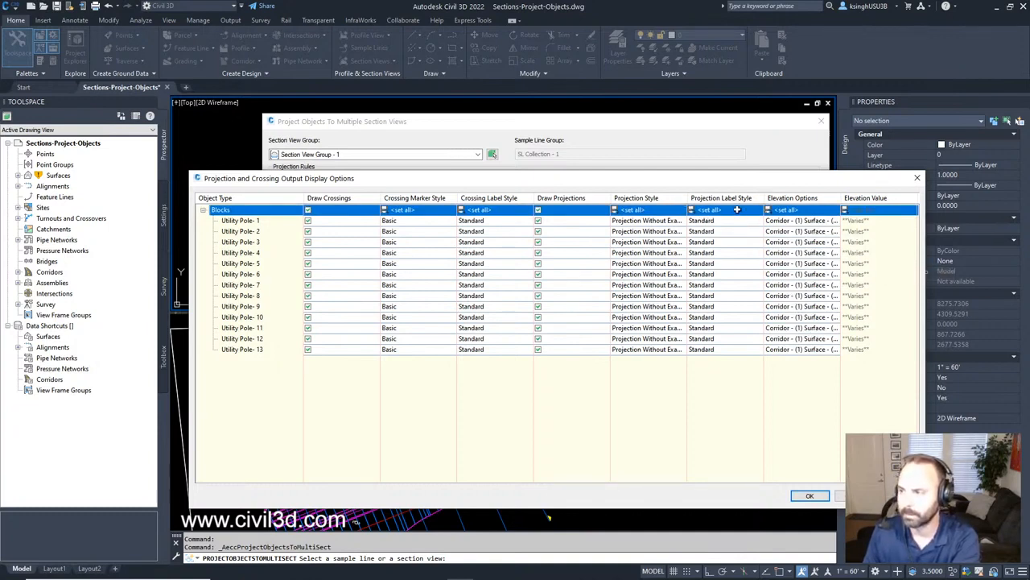
click(708, 210)
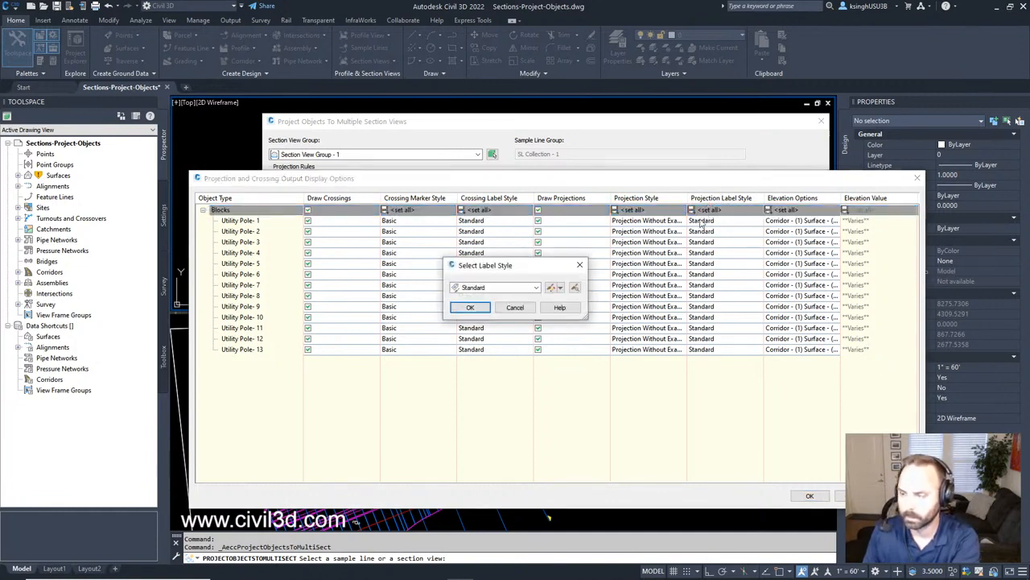
click(536, 287)
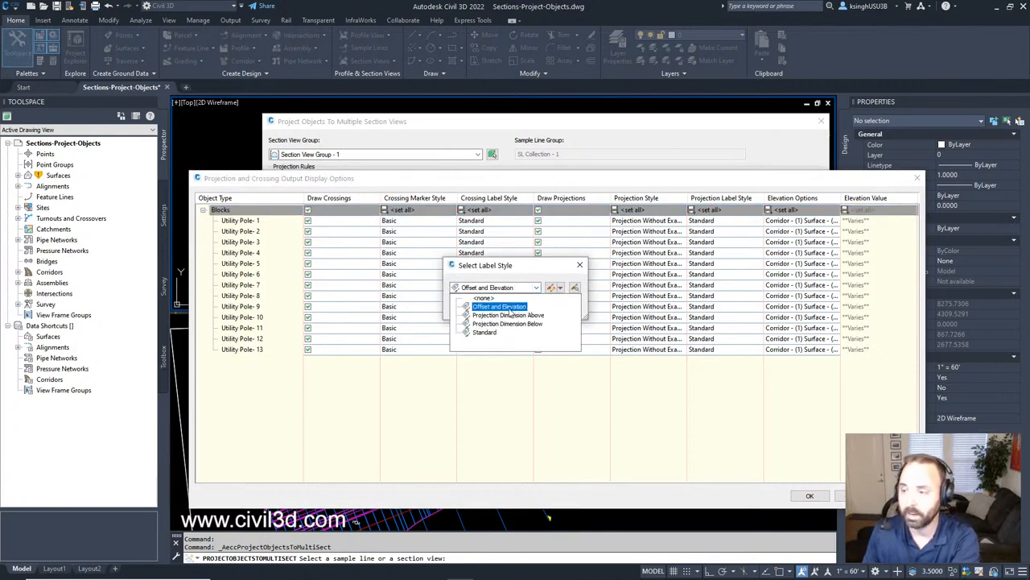
click(507, 307)
click(469, 309)
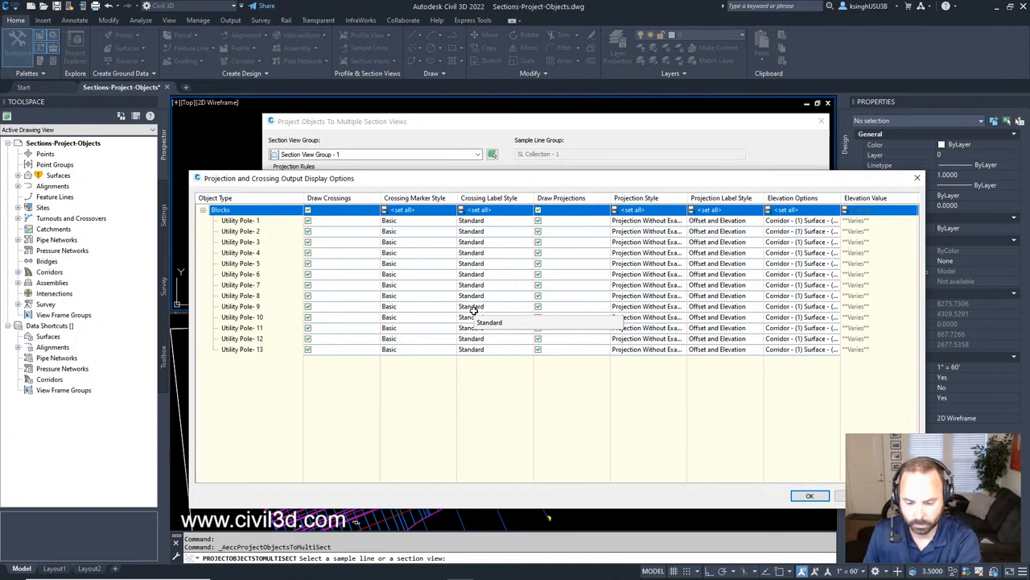
click(809, 496)
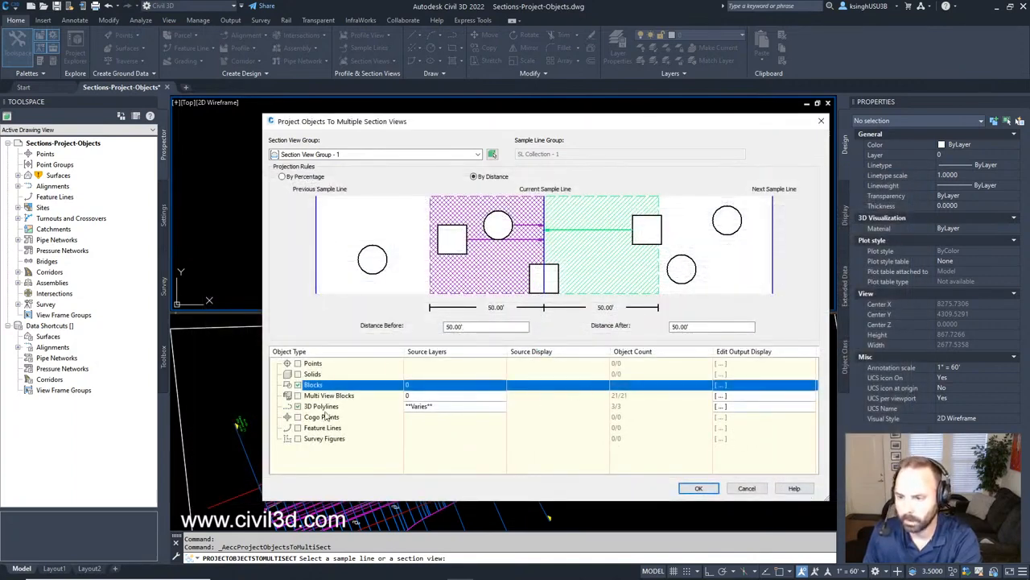
Review the crossing, label and elevation settings in the 3D Polylines output display options, closing them without changes
click(323, 407)
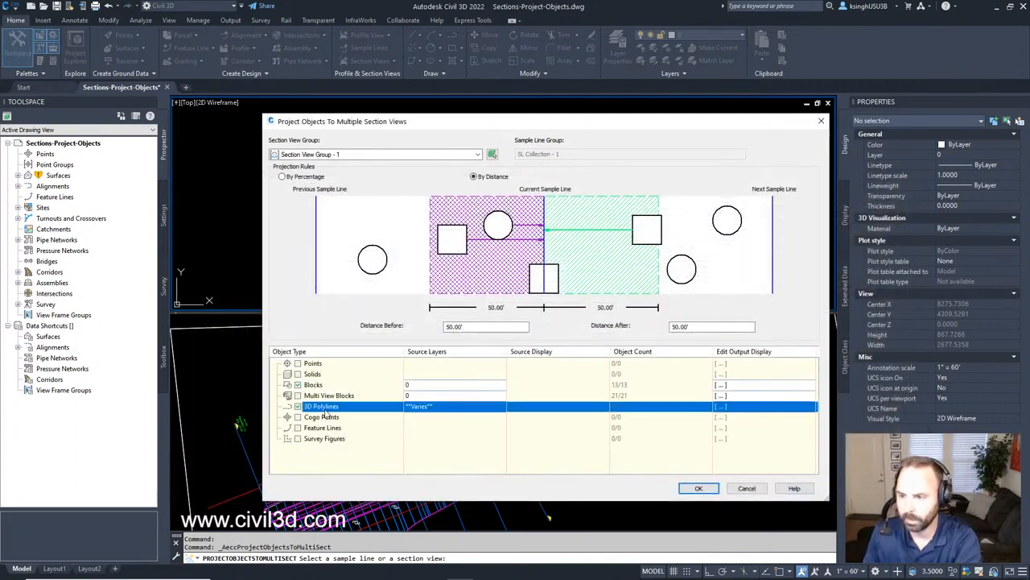
click(720, 406)
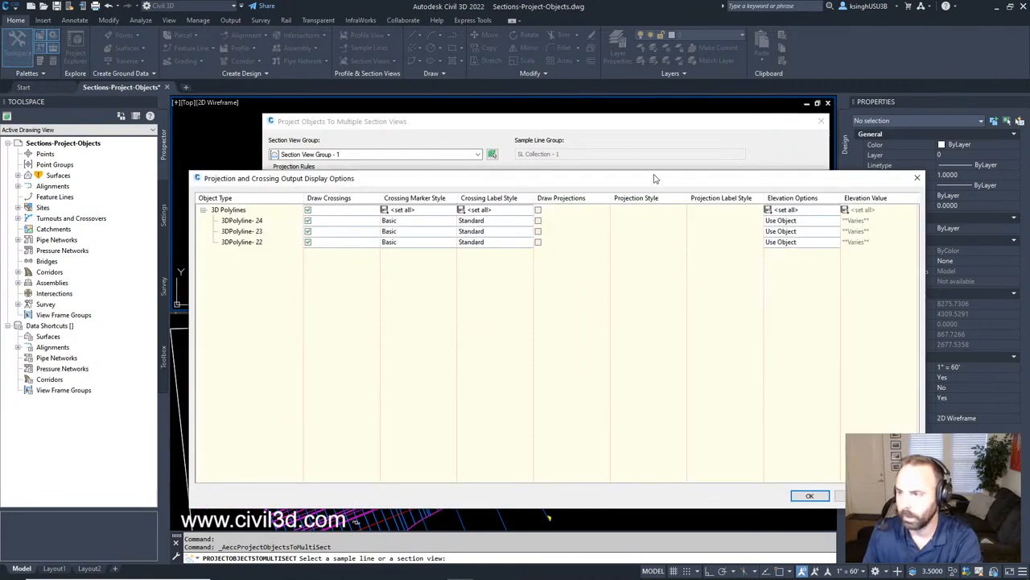
mouse_move(654, 179)
mouse_down()
mouse_move(663, 483)
mouse_move(642, 191)
mouse_move(659, 191)
mouse_up()
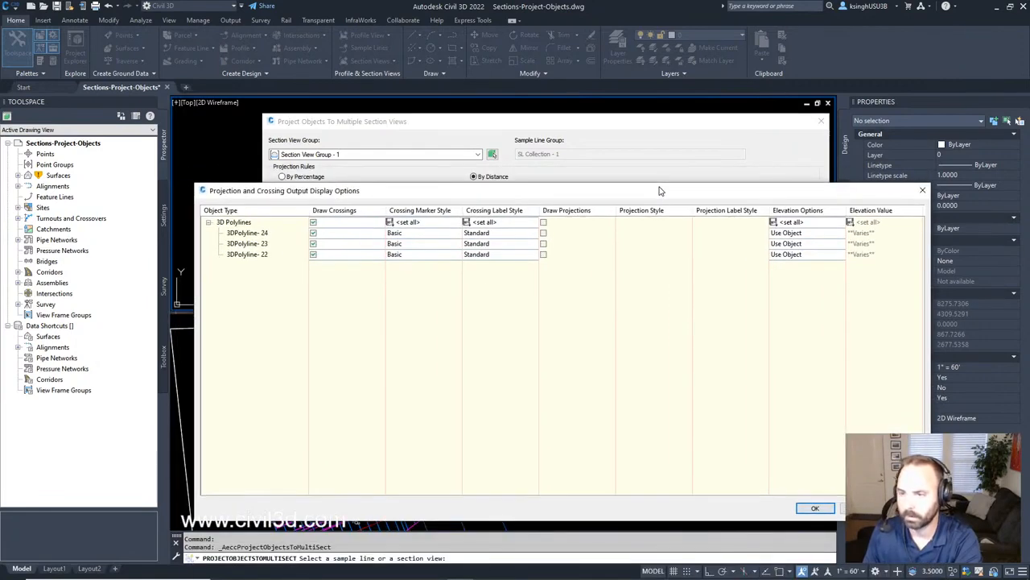
click(475, 226)
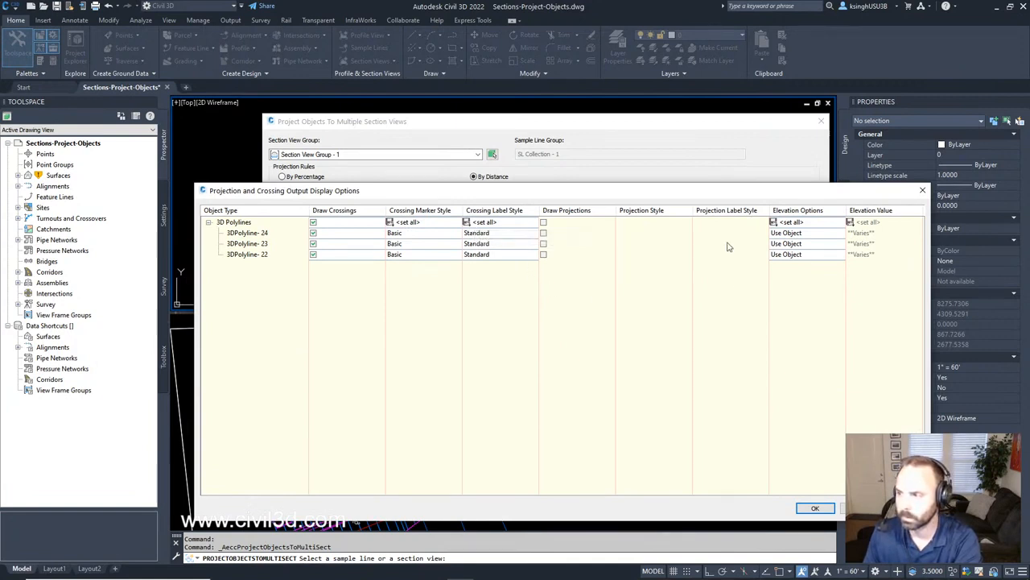
click(240, 226)
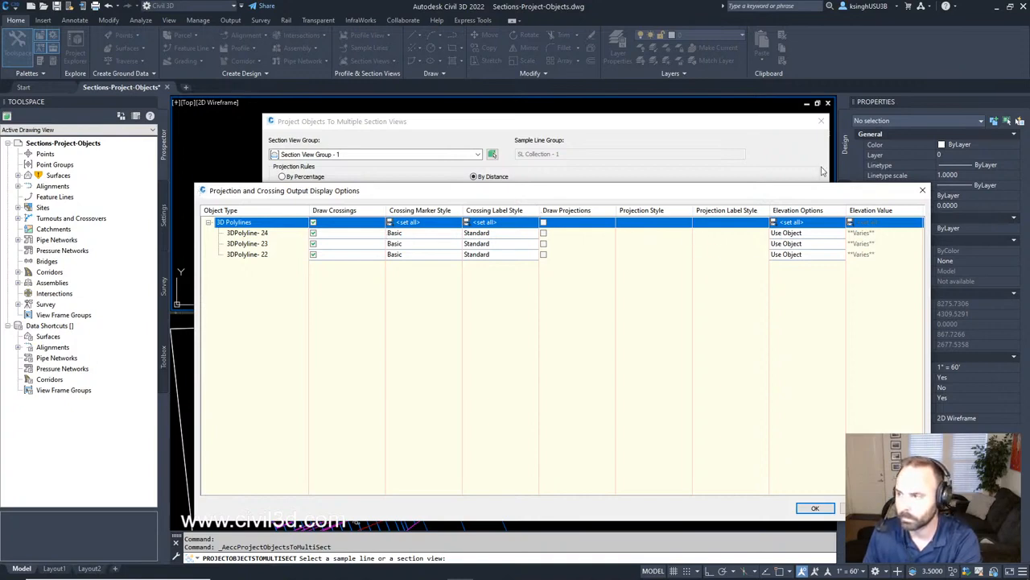
click(923, 189)
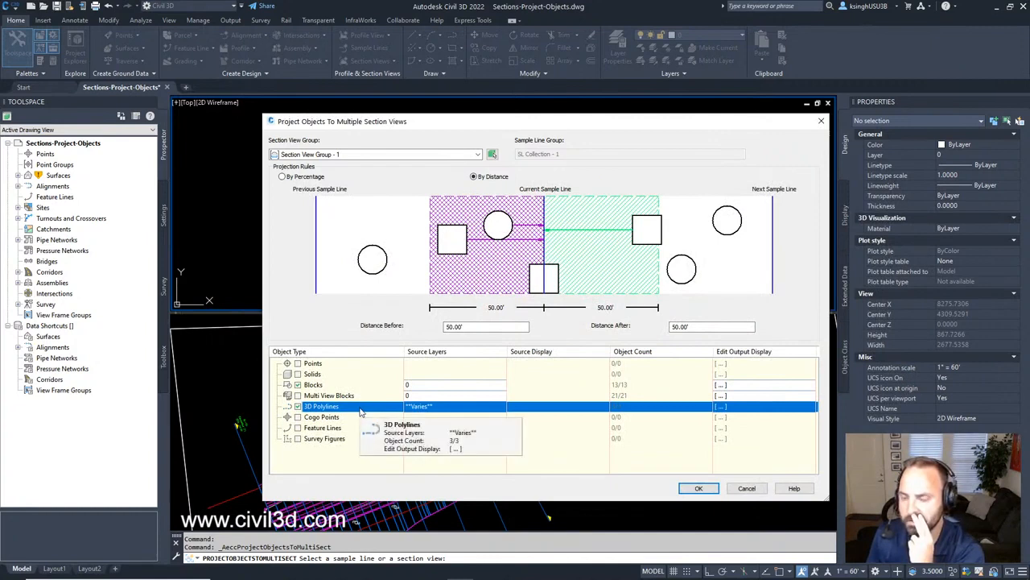
click(720, 407)
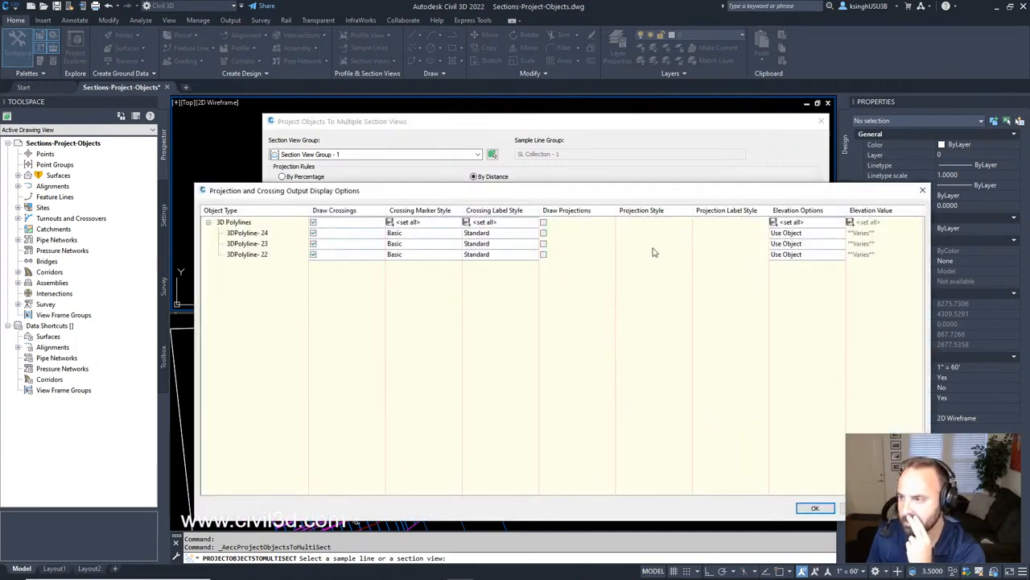
click(922, 191)
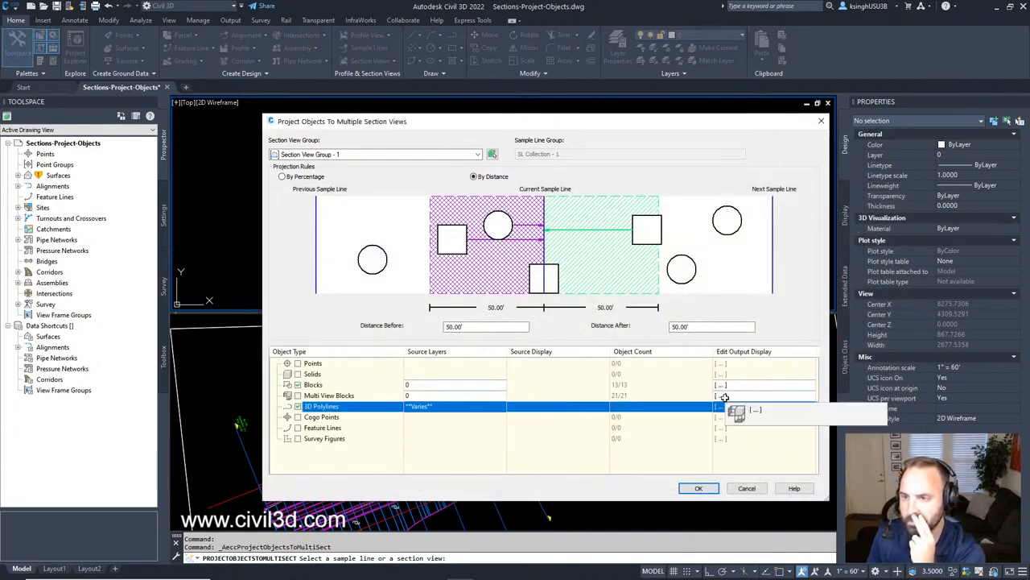
Keep Section View Group - 1 as the target and project the chosen objects onto its section views
click(326, 154)
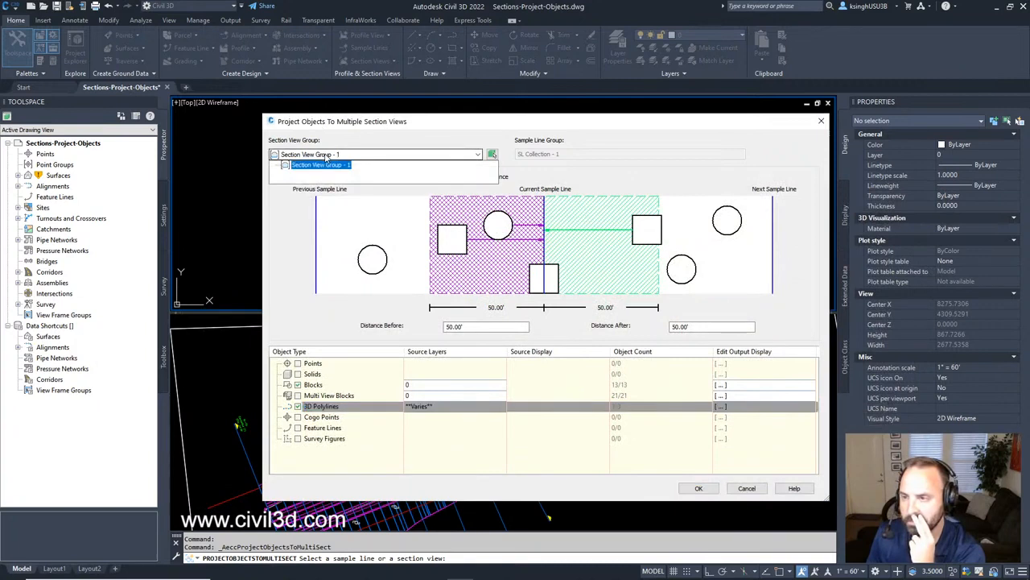
click(326, 157)
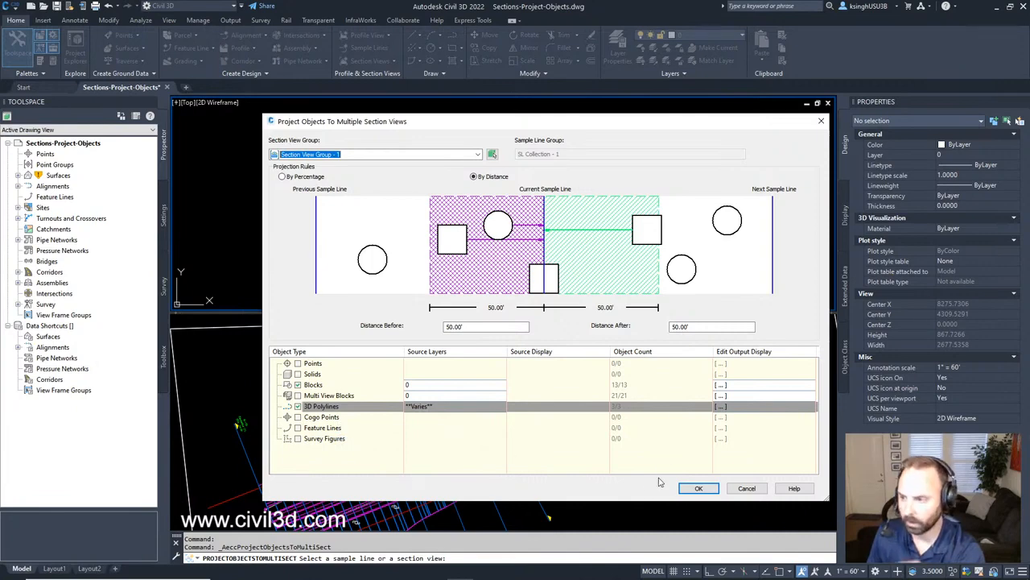
click(699, 488)
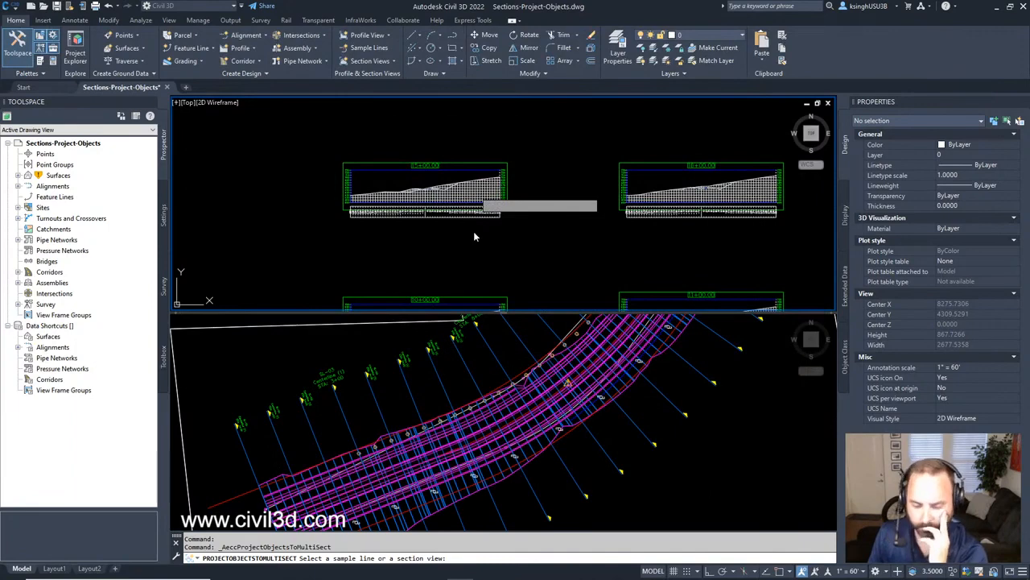
Examine the projected objects and their offset and elevation labels in the 15+00.00 section view and across the neighbouring views
scroll(418, 167, up, 2)
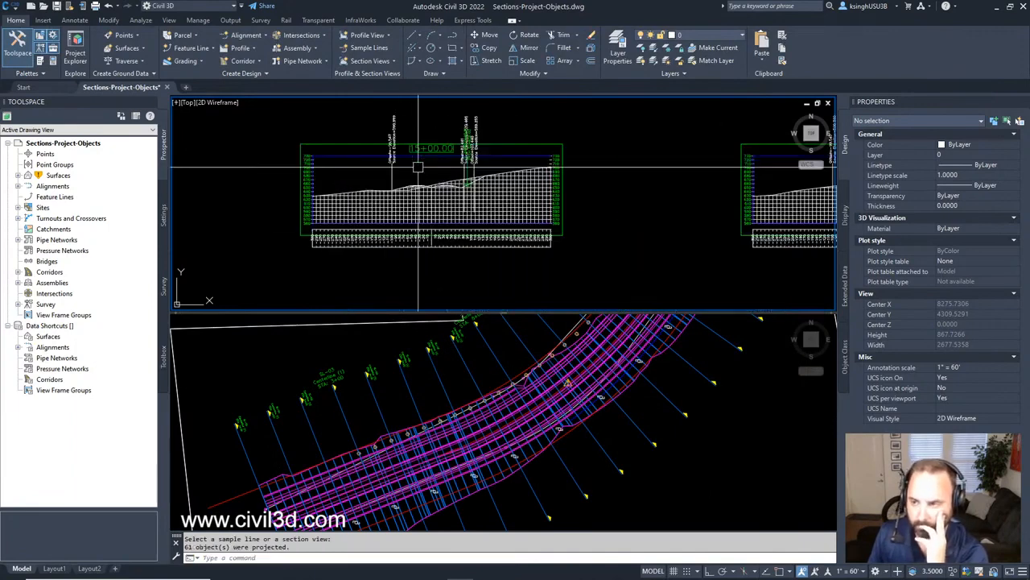
scroll(418, 166, up, 5)
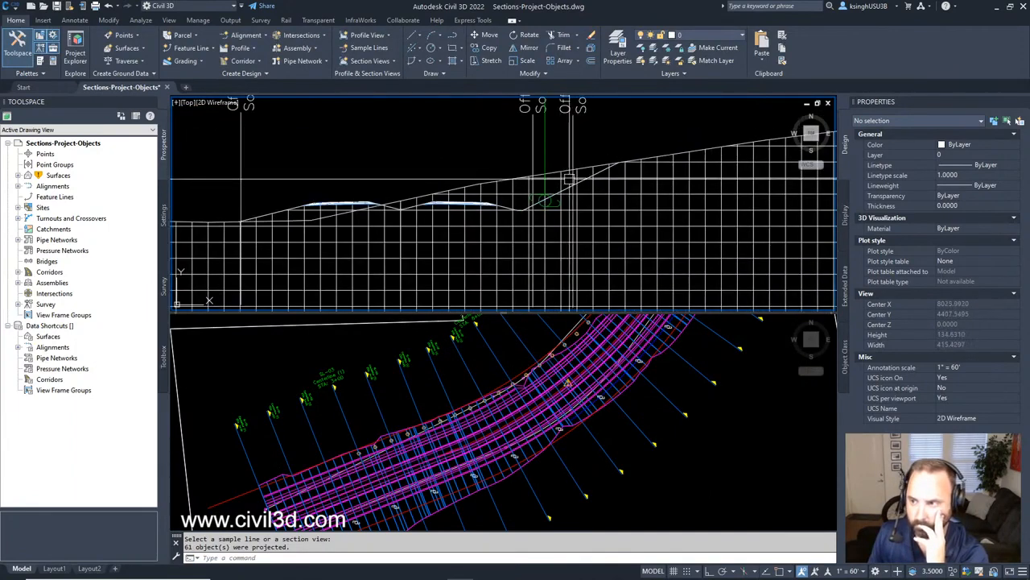
scroll(569, 178, down, 3)
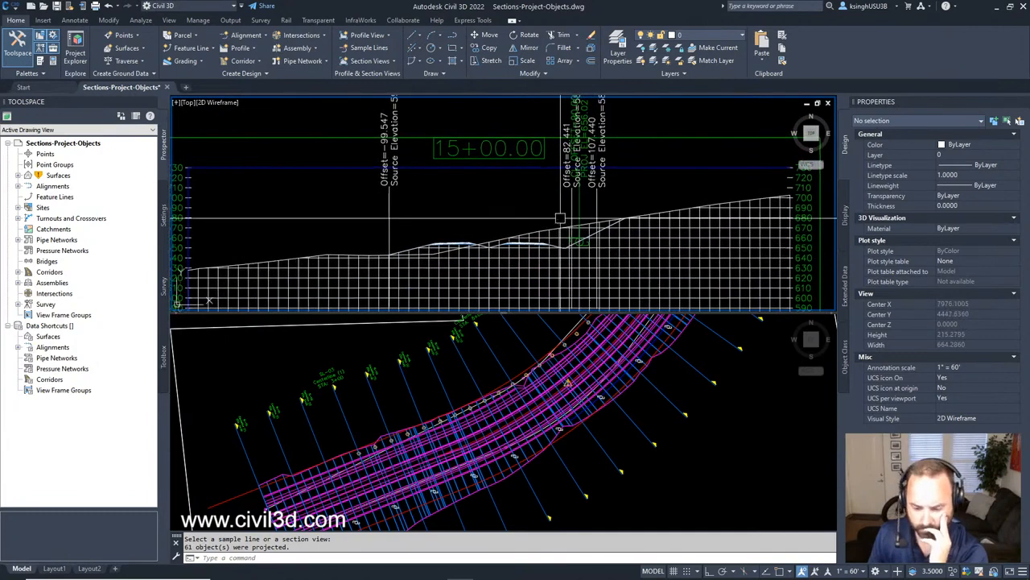
mouse_move(560, 217)
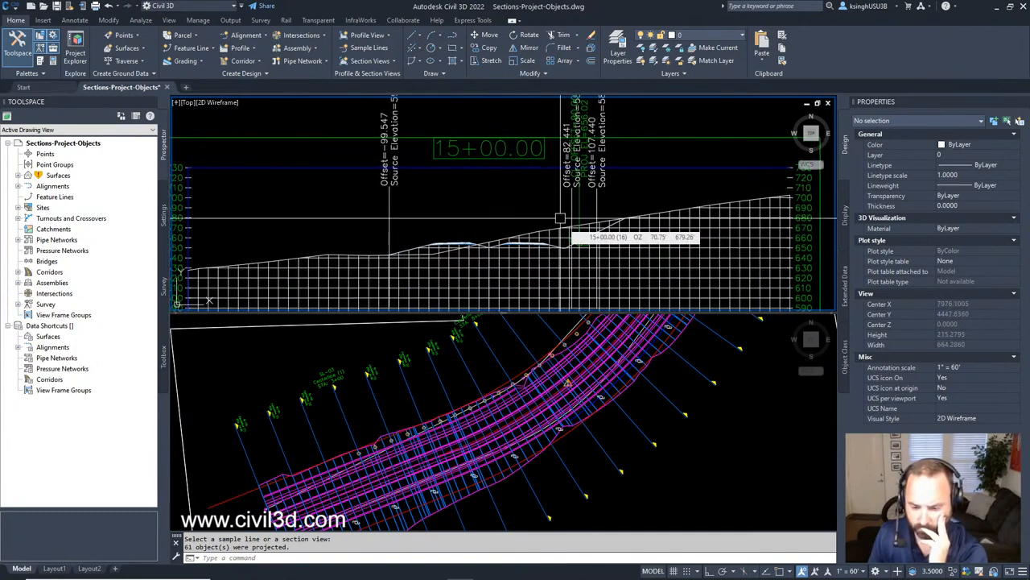
scroll(564, 225, down, 8)
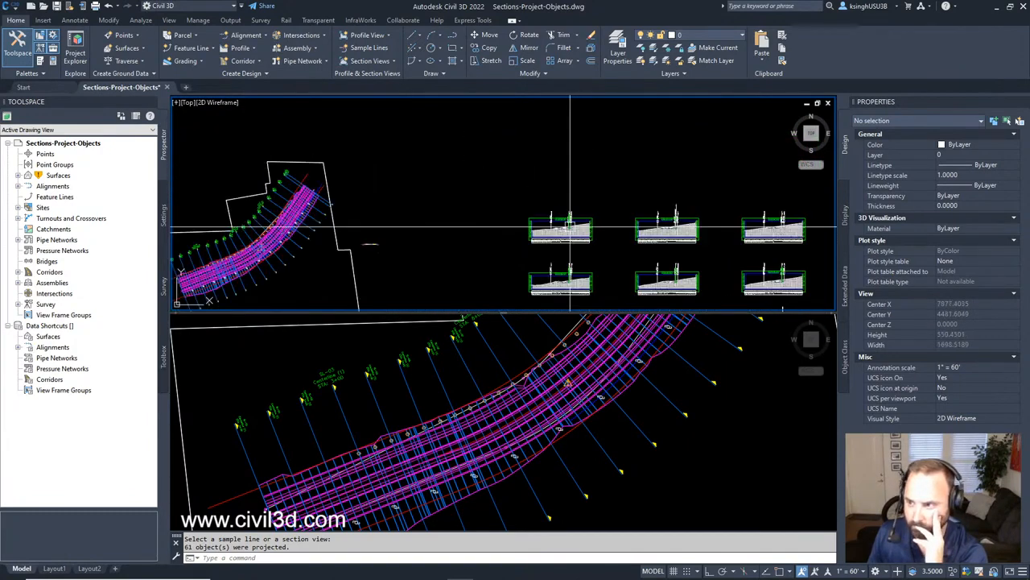
scroll(572, 238, up, 8)
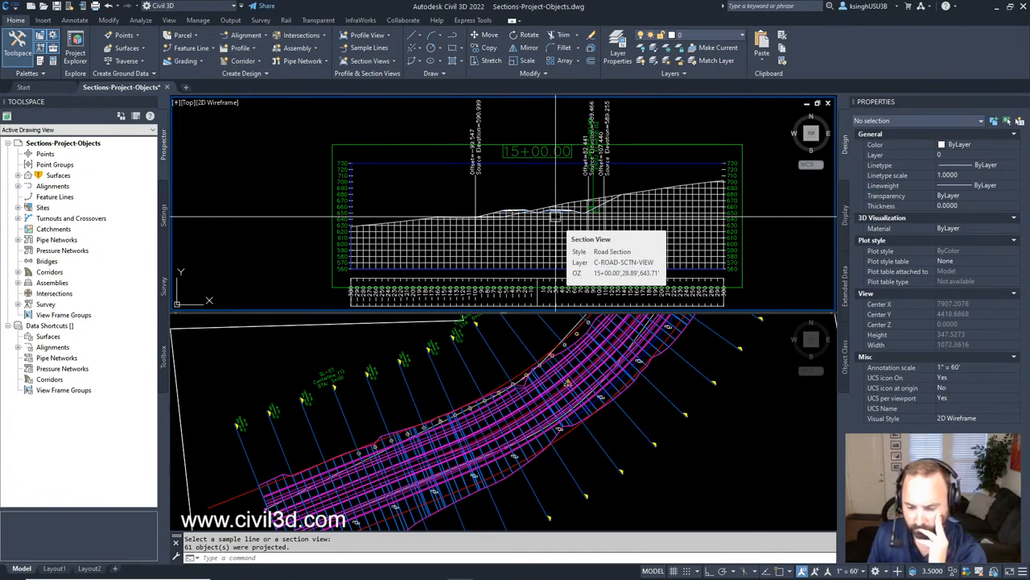
scroll(600, 246, up, 8)
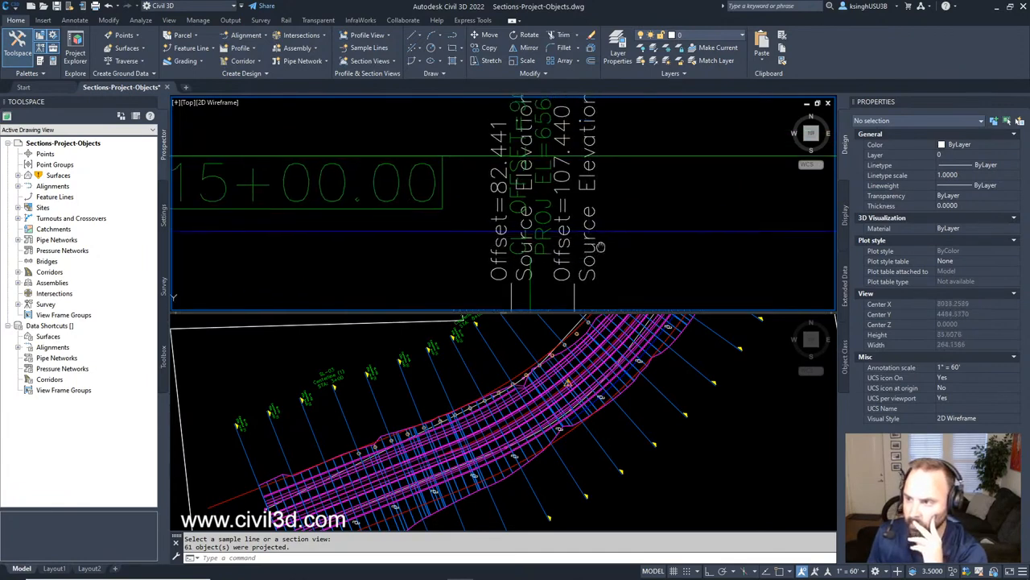
Select the utility pole's projection label in the 15+00.00 section view, inspect the projected pole, and make the plan viewport active
click(546, 203)
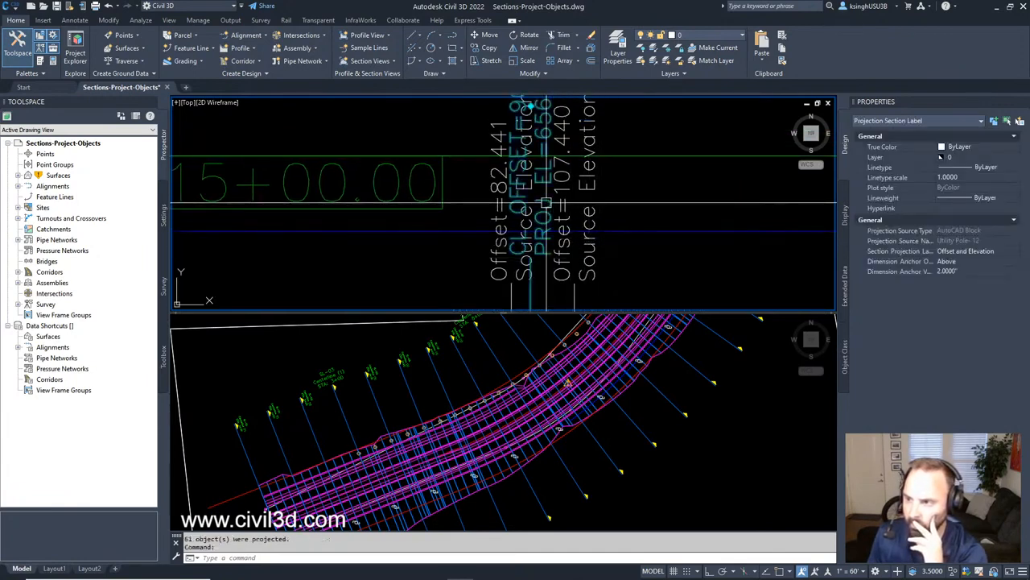
scroll(594, 187, down, 6)
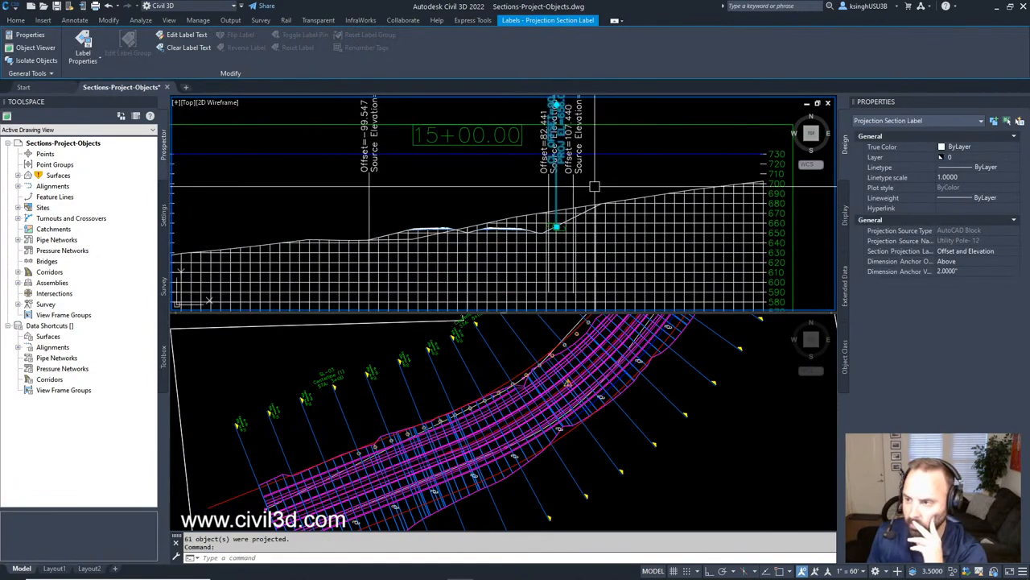
scroll(594, 186, up, 6)
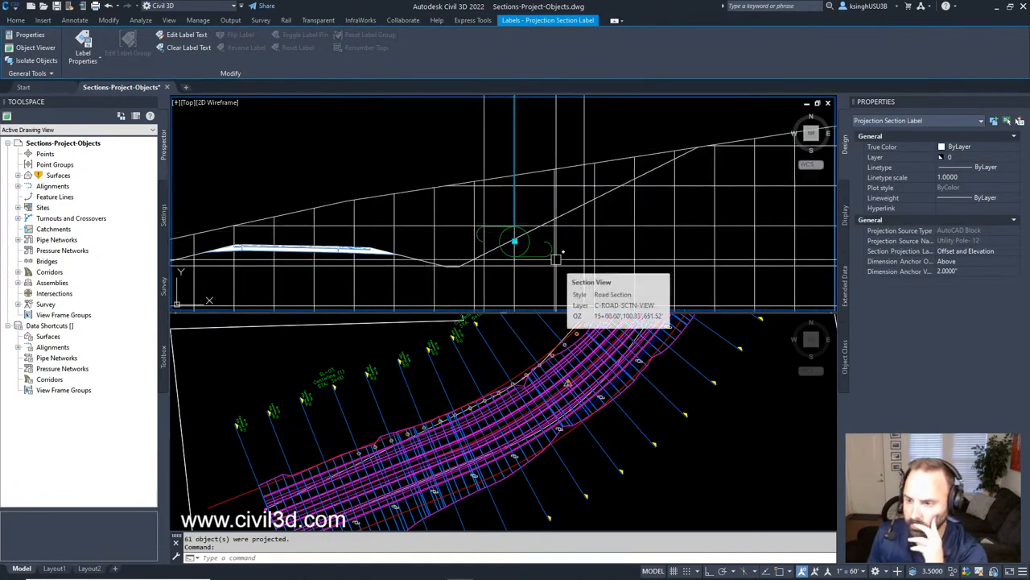
scroll(557, 262, down, 6)
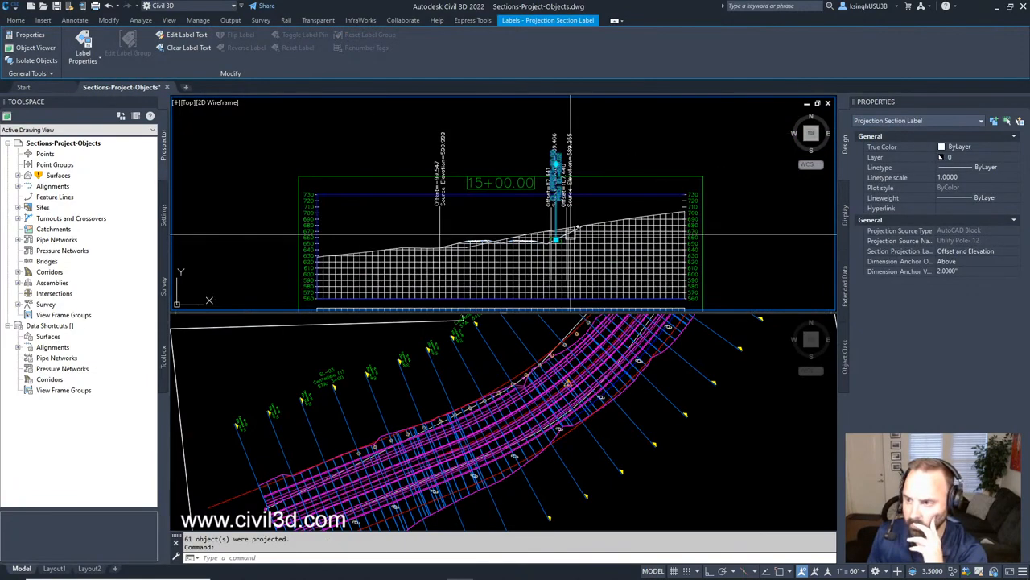
click(481, 399)
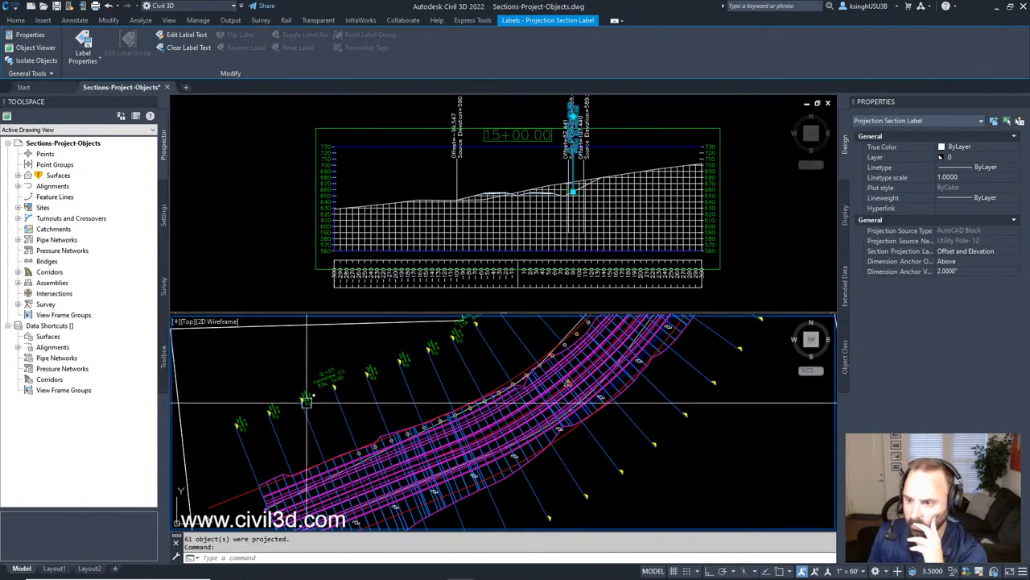
Compare the first sample lines in plan with the projected objects and labels in the 4+00.00 section view
scroll(391, 435, up, 8)
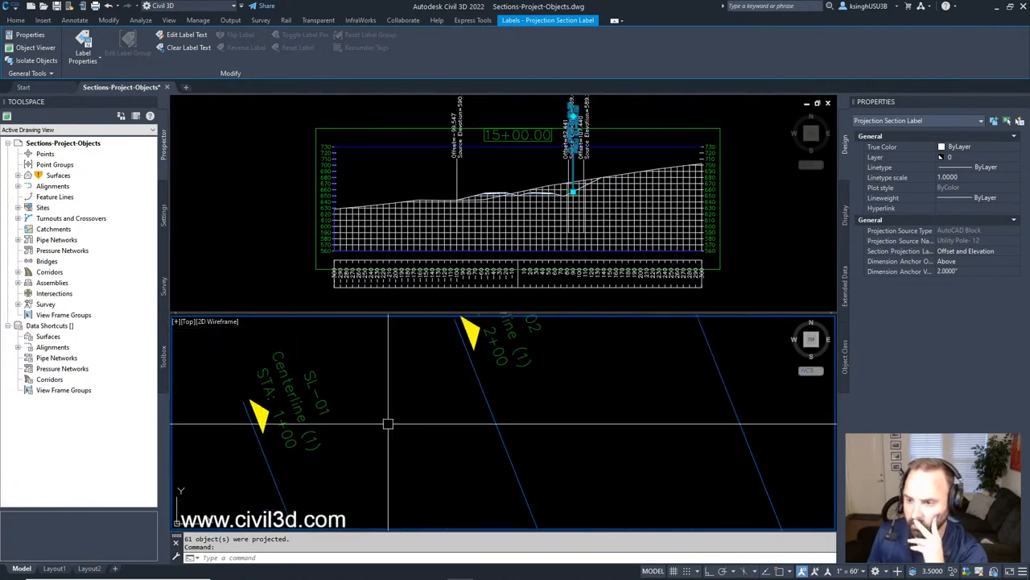
scroll(386, 423, down, 5)
click(605, 262)
scroll(606, 261, down, 5)
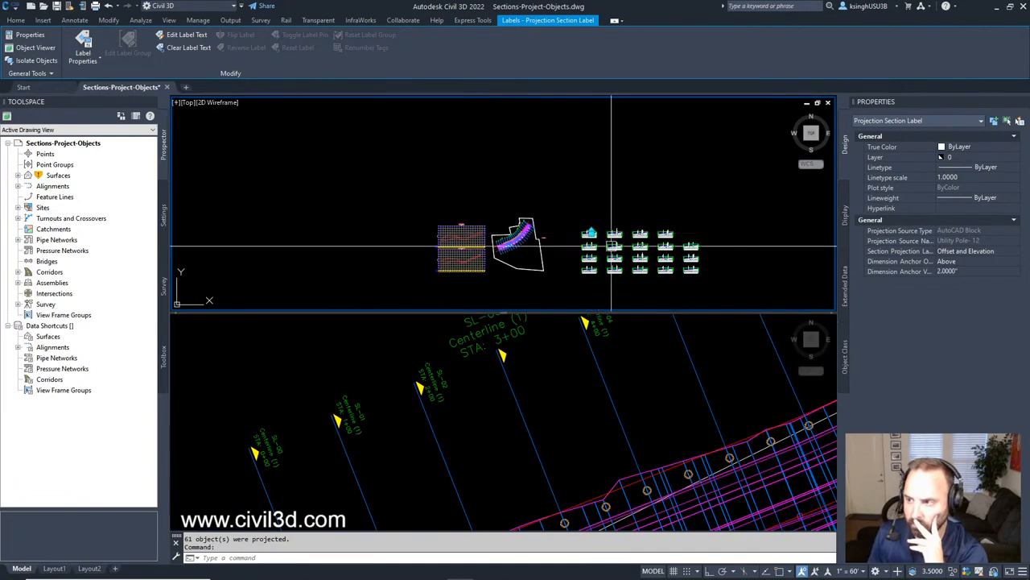
scroll(725, 241, up, 5)
scroll(741, 223, up, 1)
middle_drag(744, 217, 639, 281)
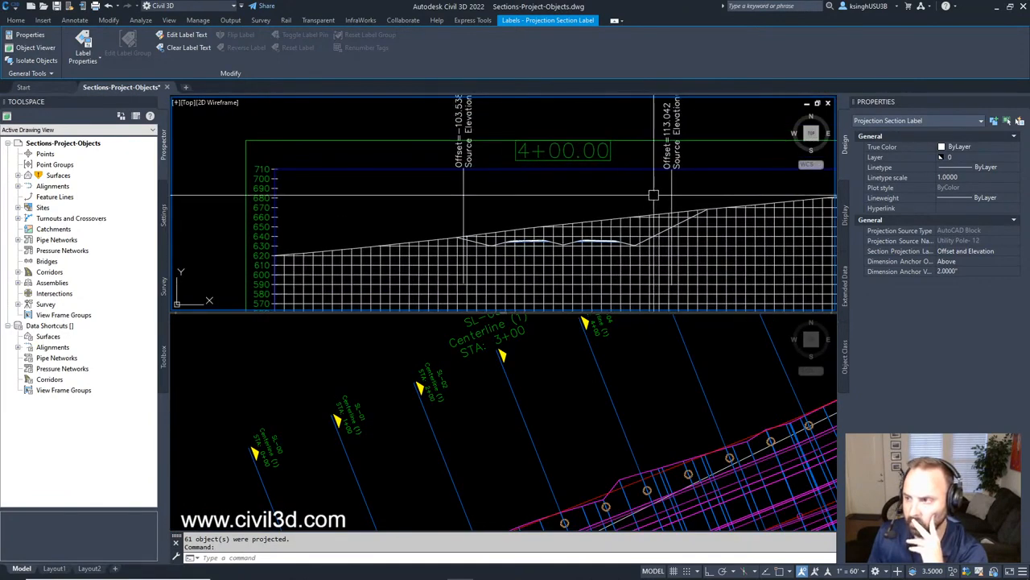
scroll(602, 173, down, 3)
scroll(603, 173, up, 3)
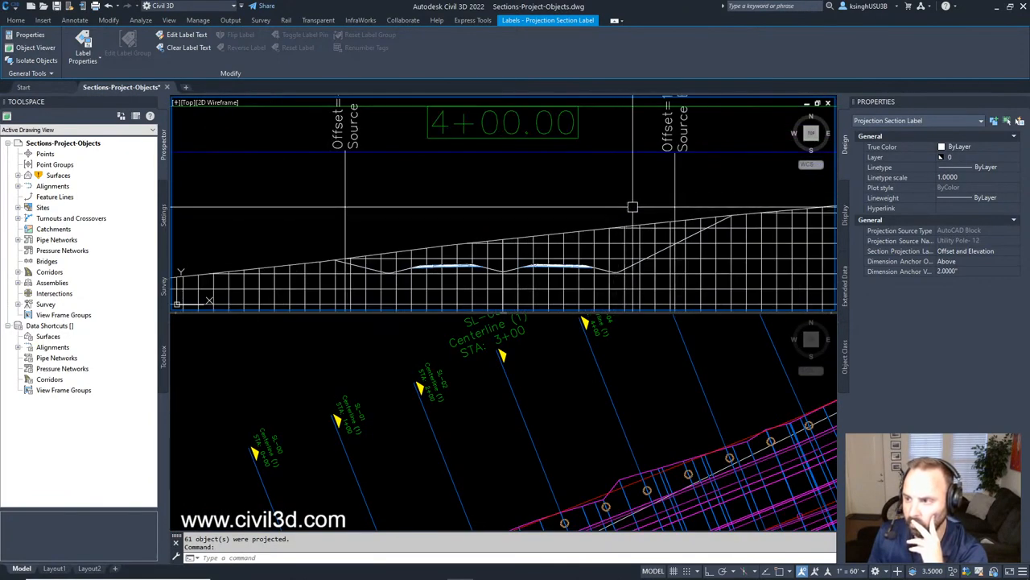
scroll(633, 207, down, 3)
middle_drag(443, 202, 603, 191)
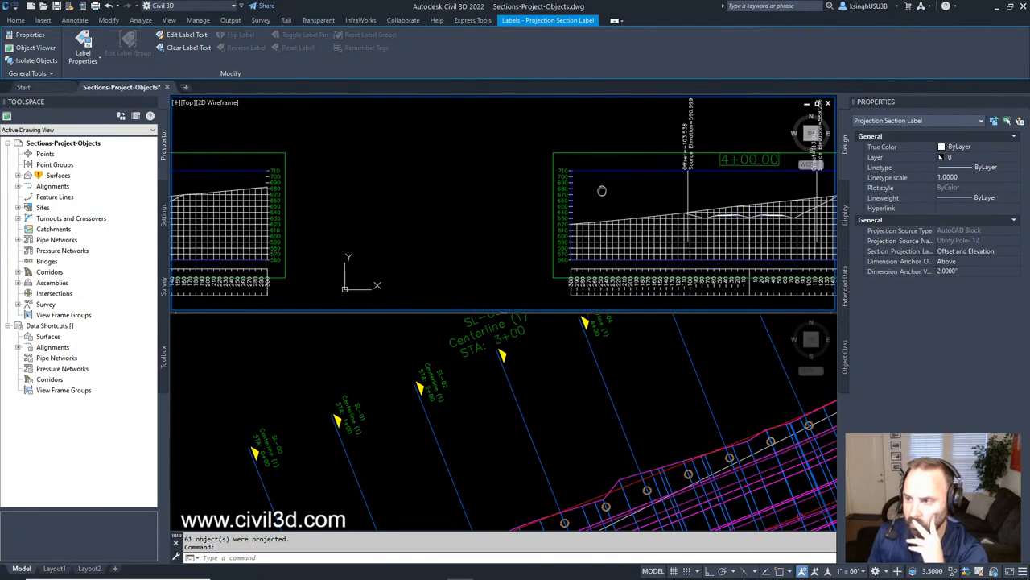
Examine the projected utility pole and 3D polyline labels in the 3+00.00 section view and the neighbouring view
middle_drag(387, 201, 519, 201)
scroll(488, 214, up, 5)
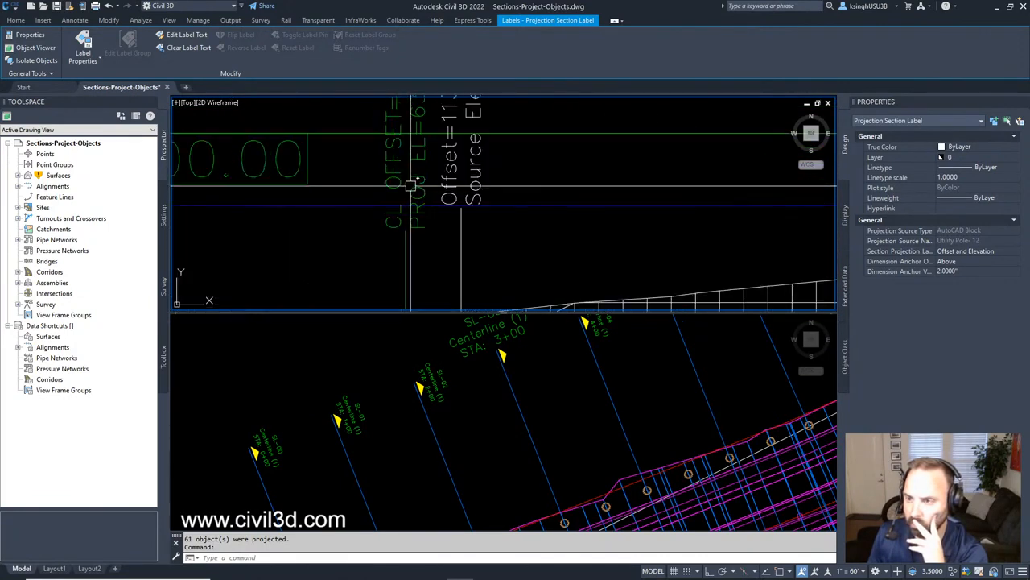
scroll(456, 219, down, 5)
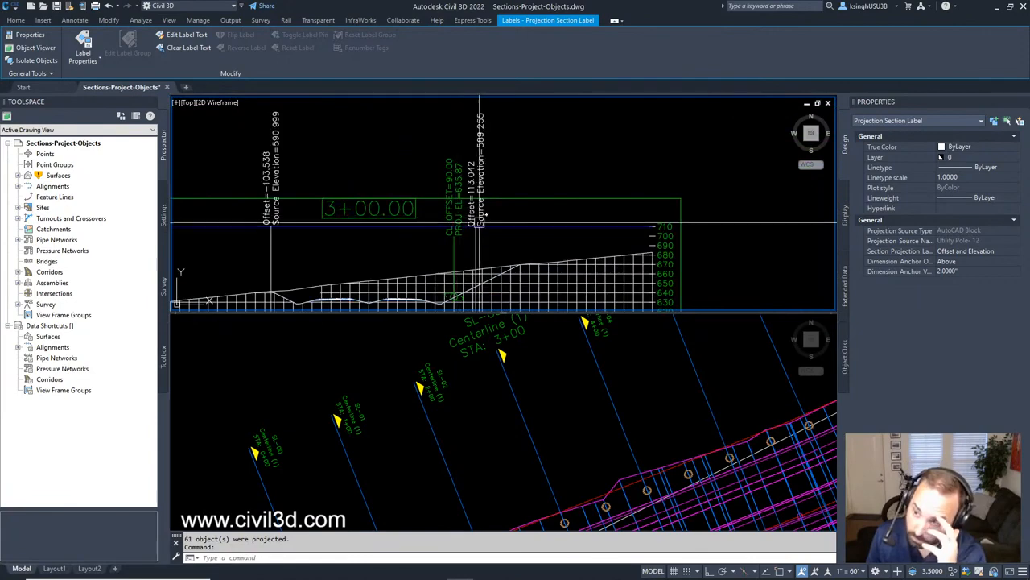
scroll(483, 218, up, 3)
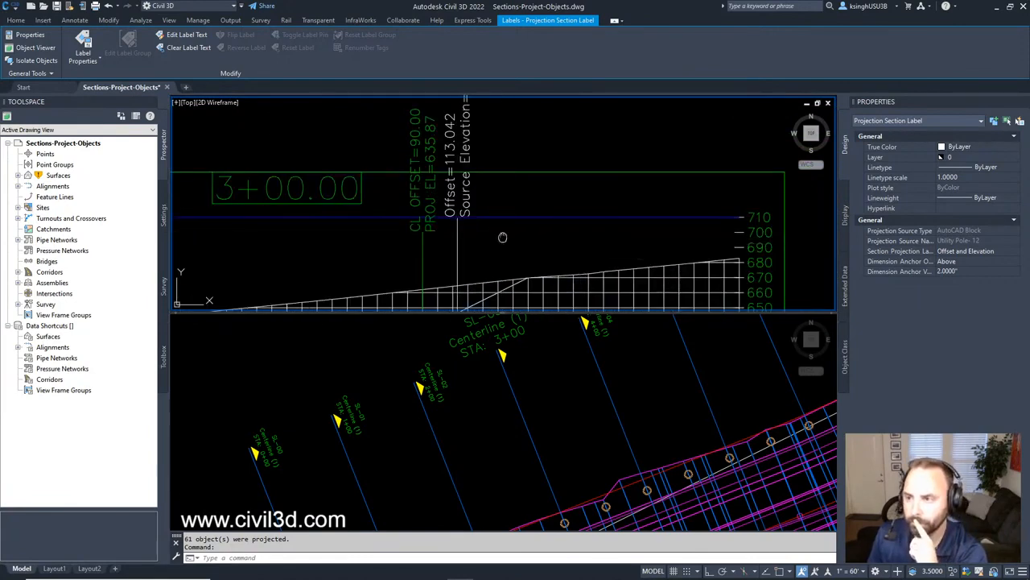
scroll(514, 248, down, 4)
scroll(483, 282, up, 4)
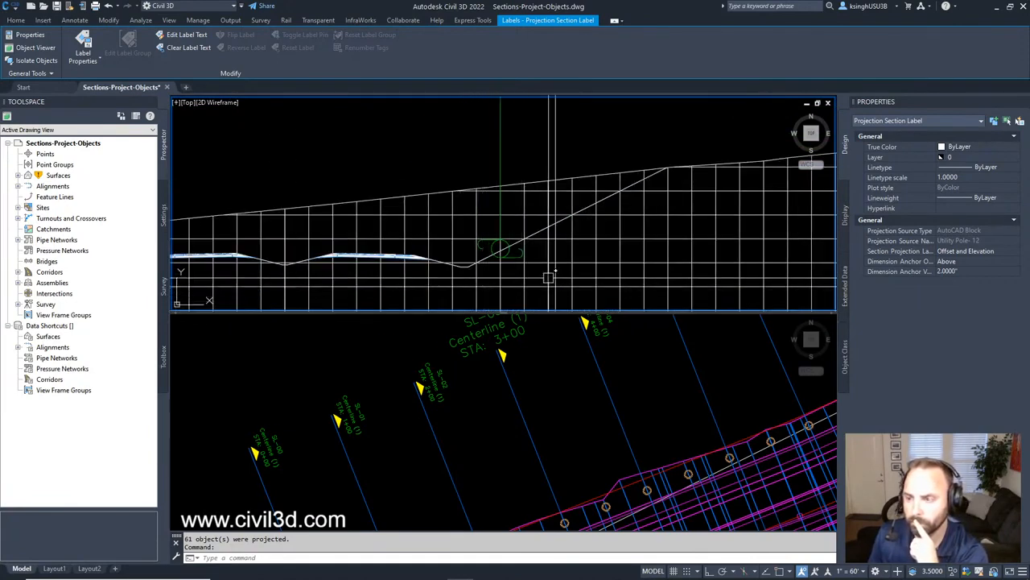
scroll(539, 283, down, 3)
scroll(475, 229, up, 2)
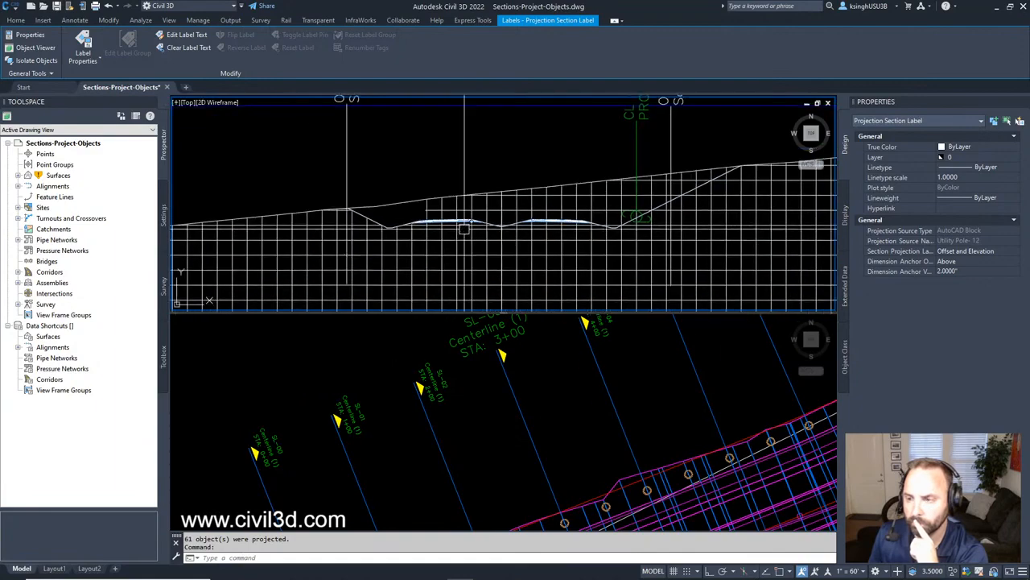
scroll(463, 225, down, 3)
scroll(364, 213, up, 3)
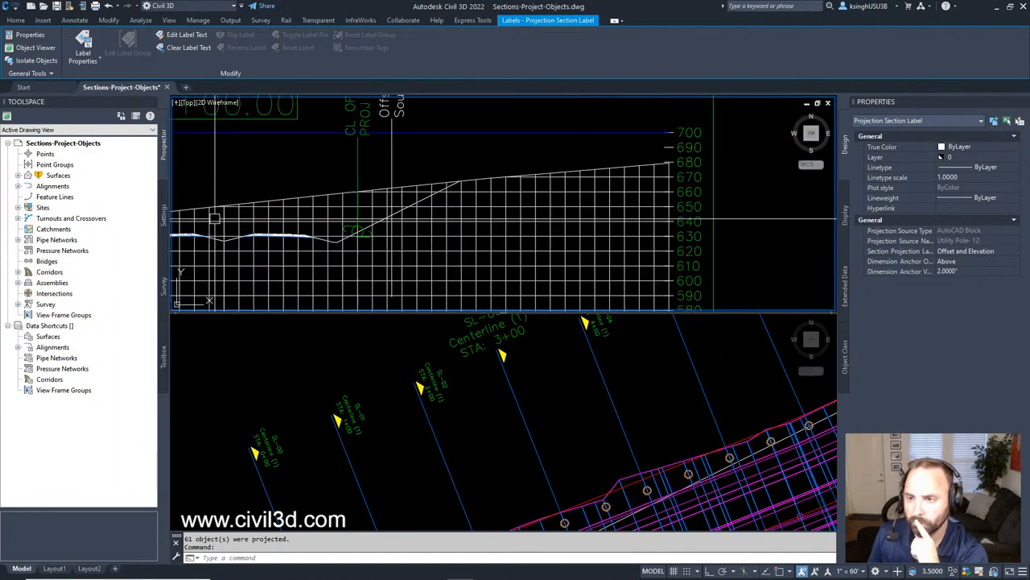
Examine the offset and source elevation labels of the projected 3D polylines in the 9+00.00 section view
scroll(365, 213, down, 5)
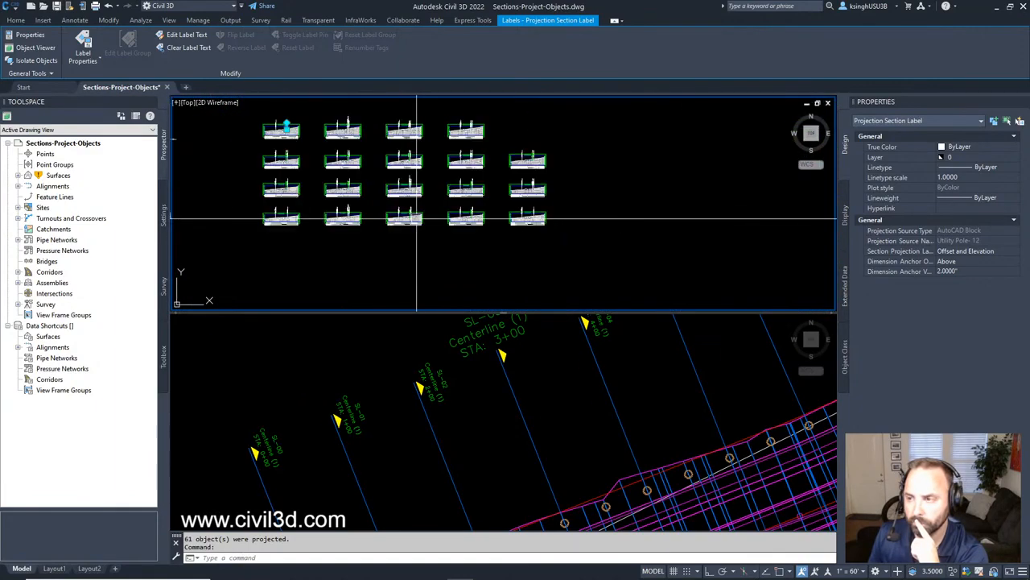
scroll(525, 190, up, 5)
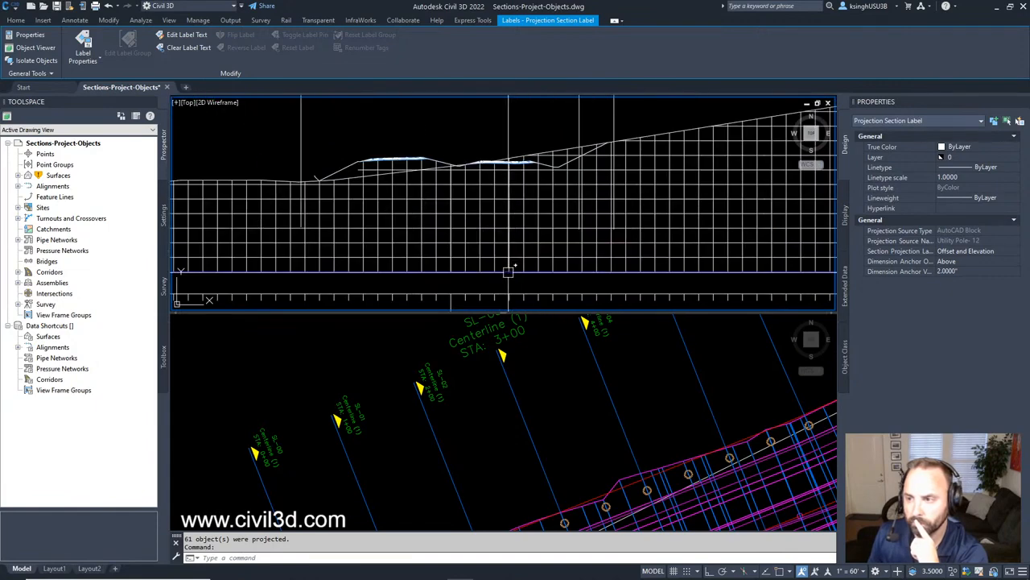
scroll(517, 222, down, 4)
scroll(524, 227, up, 8)
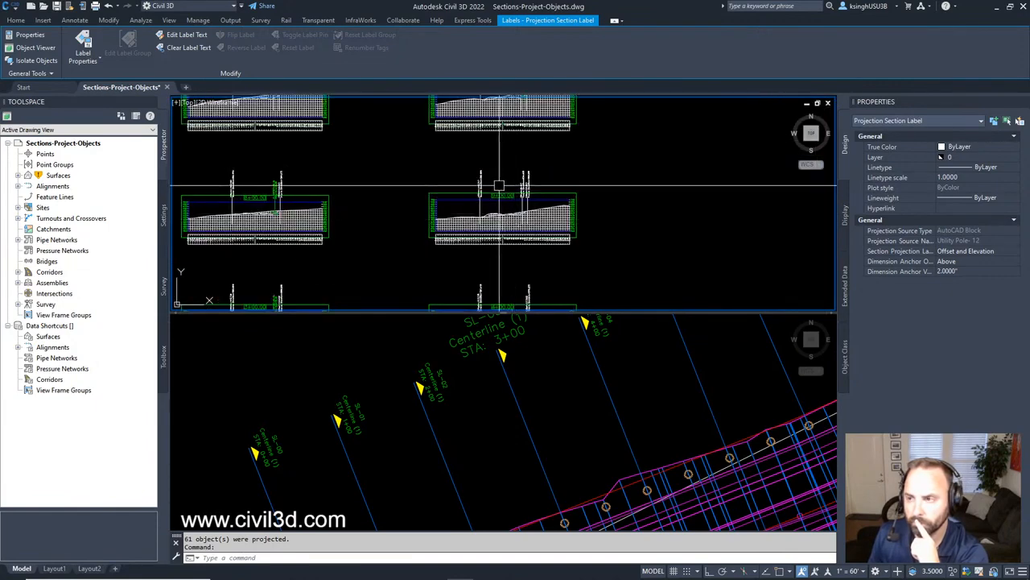
middle_drag(578, 182, 499, 209)
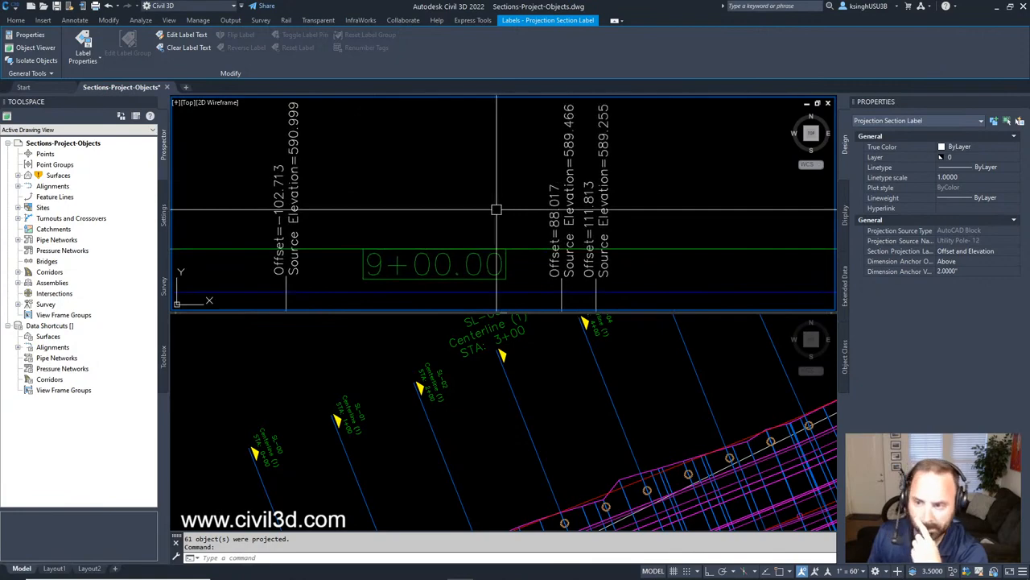
scroll(437, 225, down, 2)
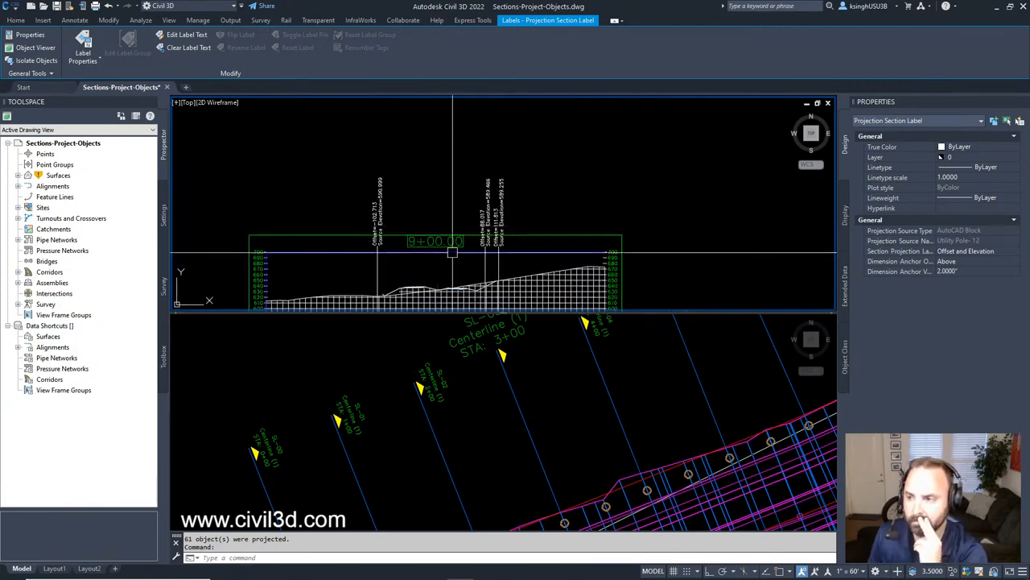
scroll(481, 260, up, 2)
middle_drag(480, 260, 469, 216)
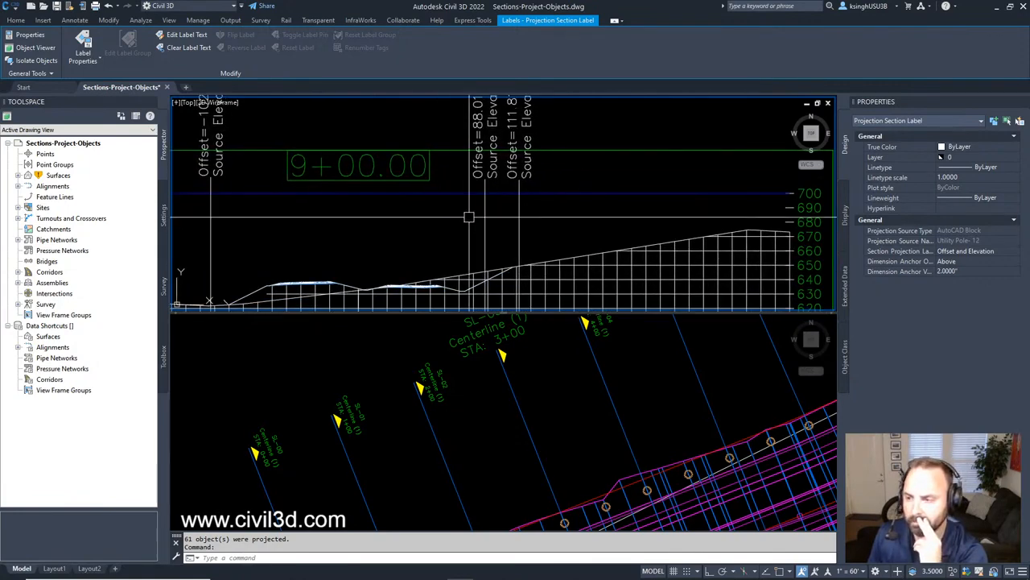
scroll(469, 217, down, 5)
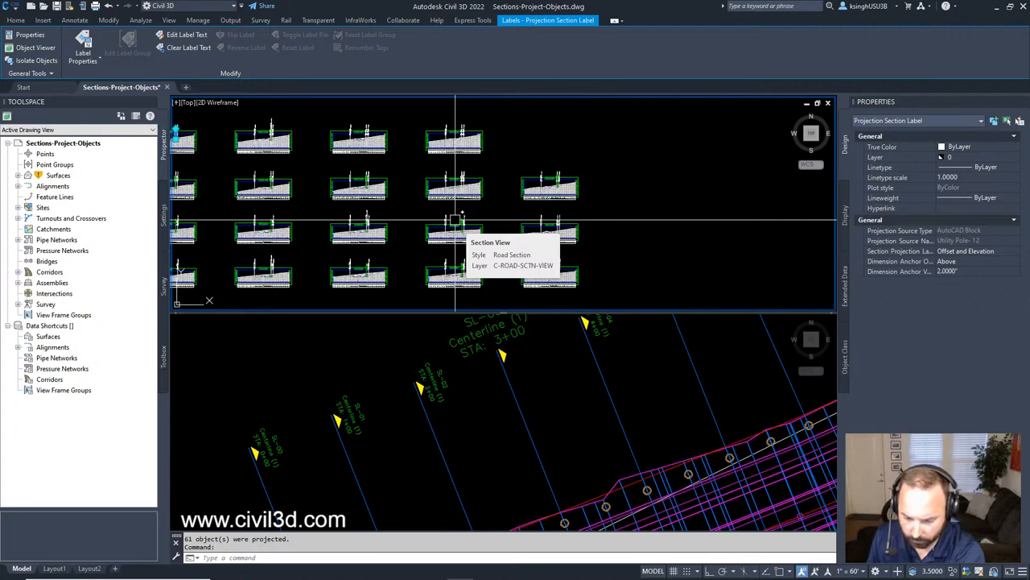
Deselect the utility pole's projection label and examine the projected object labels in the 15+00.00 section view
scroll(455, 219, up, 2)
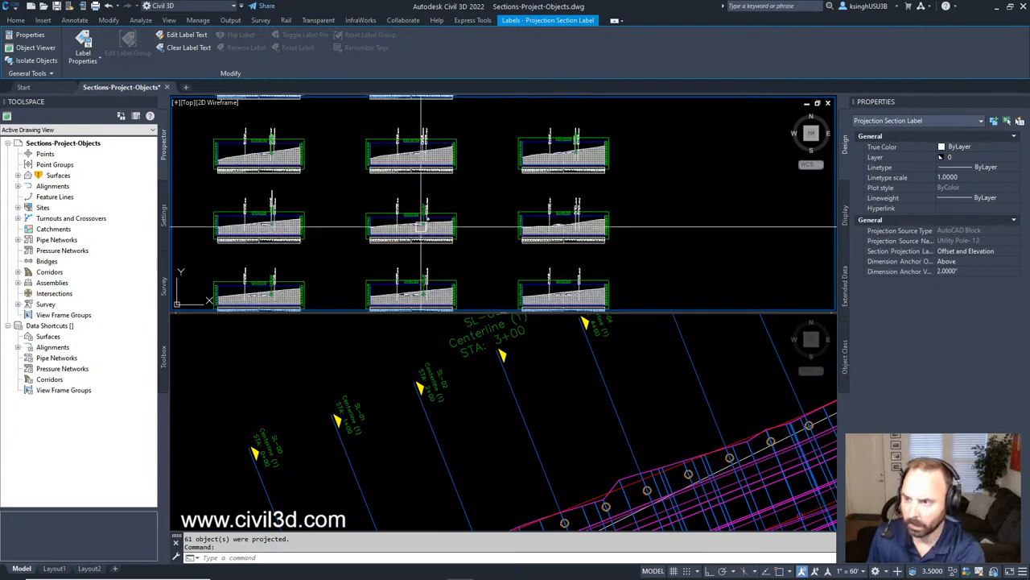
scroll(425, 231, down, 3)
scroll(451, 201, up, 6)
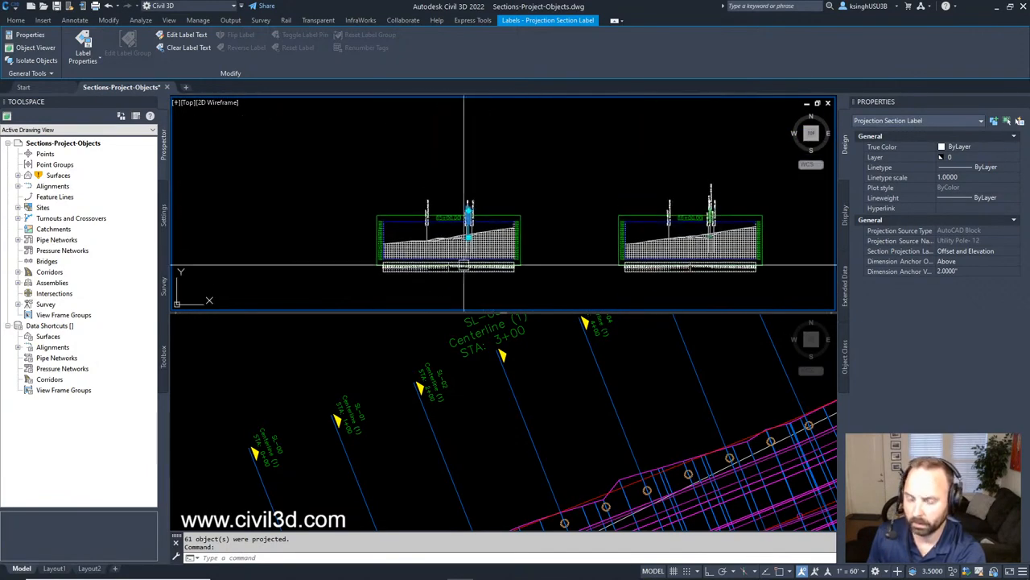
key(Escape)
key(Escape)
scroll(461, 229, up, 5)
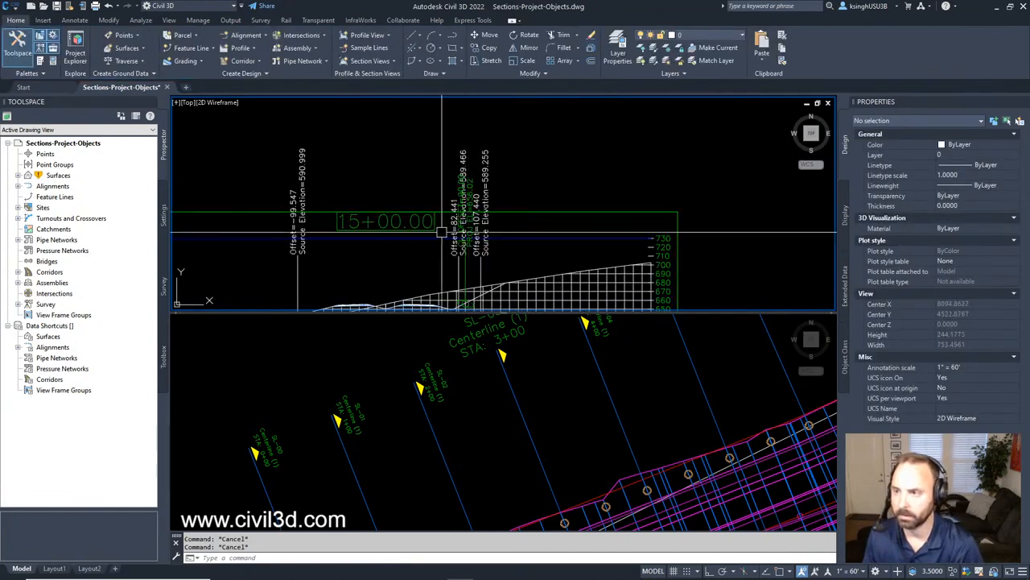
middle_drag(461, 199, 469, 215)
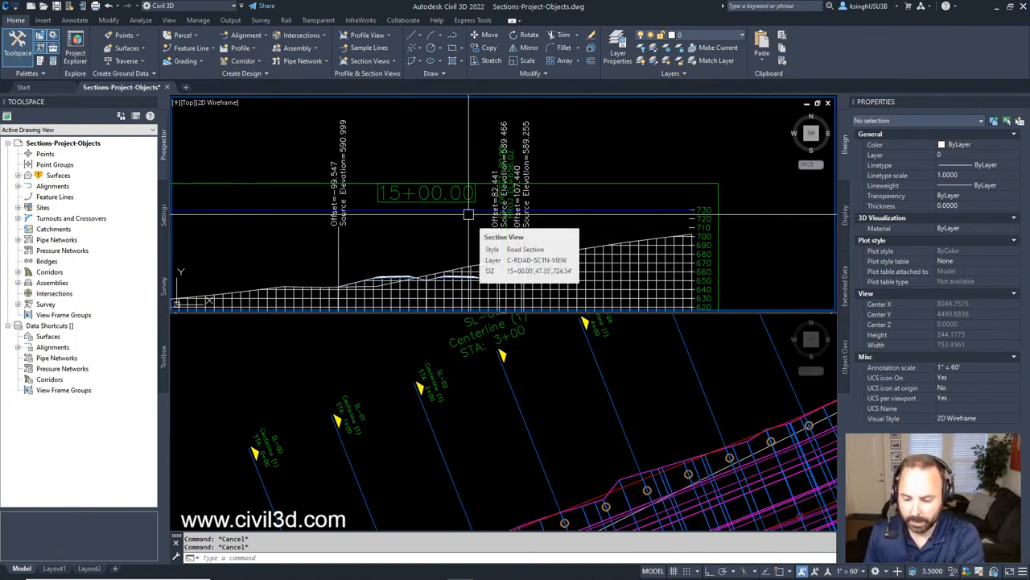
Inspect the properties of the two outermost 3D polyline crossing labels in the 15+00.00 section view, leaving the -99.547 offset label selected
click(339, 229)
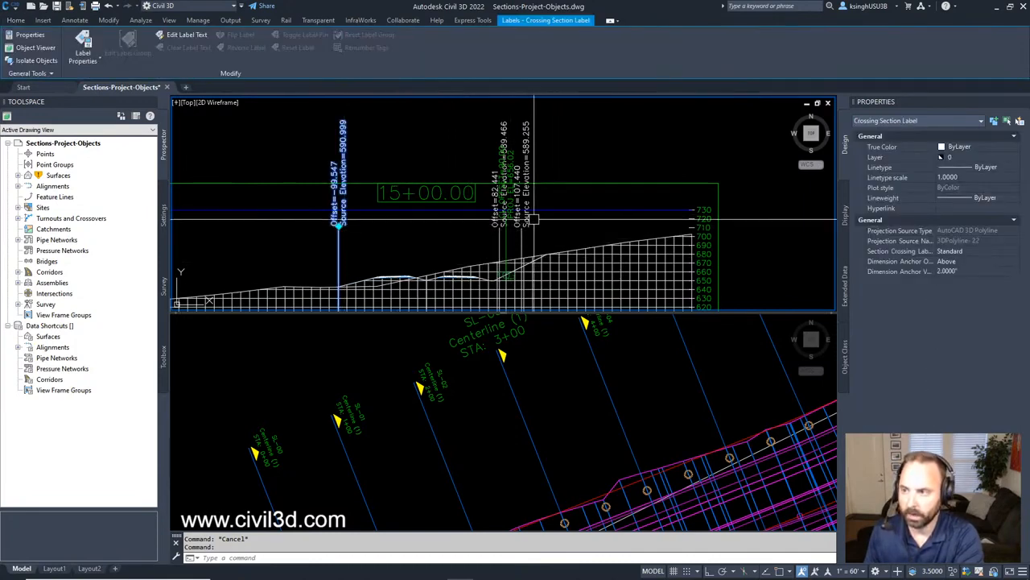
click(531, 222)
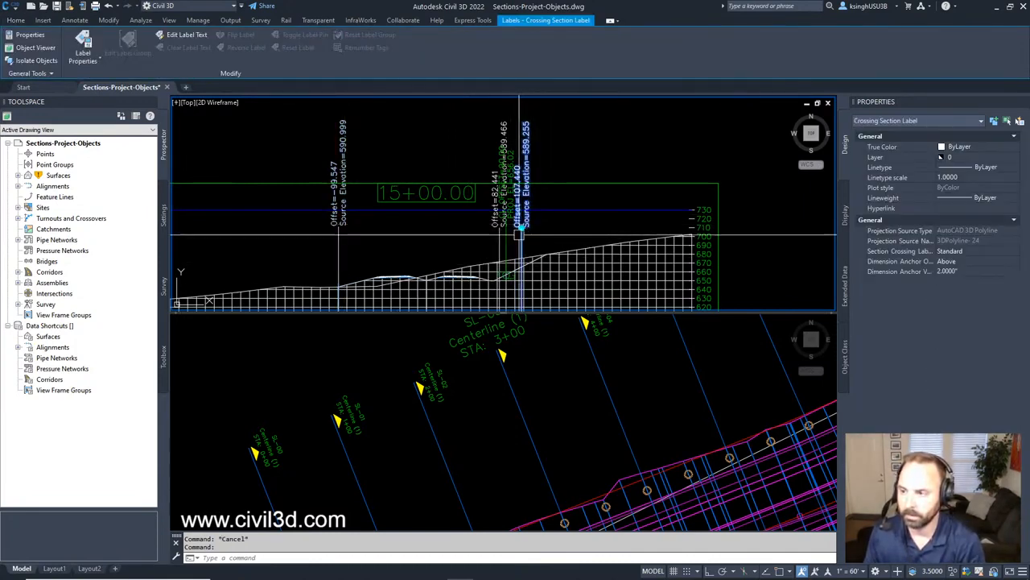
key(Escape)
click(342, 223)
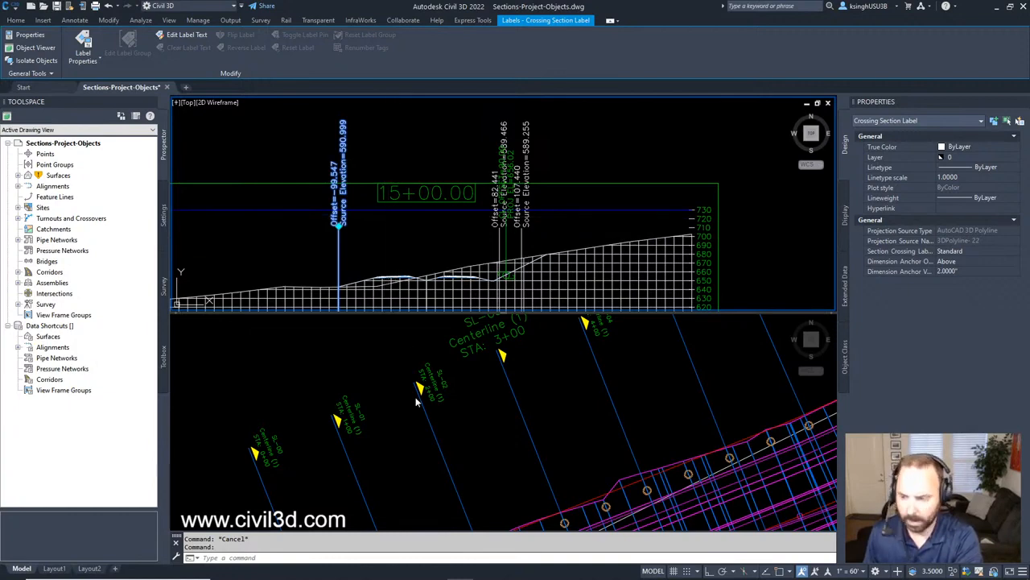
Examine in plan where the sample lines cross the 3D polylines and utility poles along the corridor curve
scroll(495, 437, down, 8)
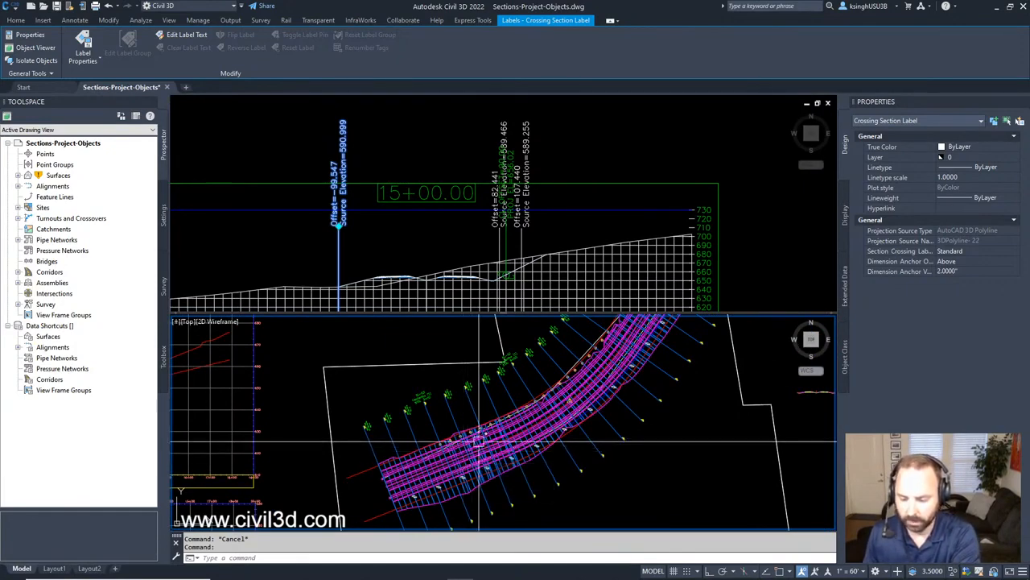
scroll(602, 363, up, 3)
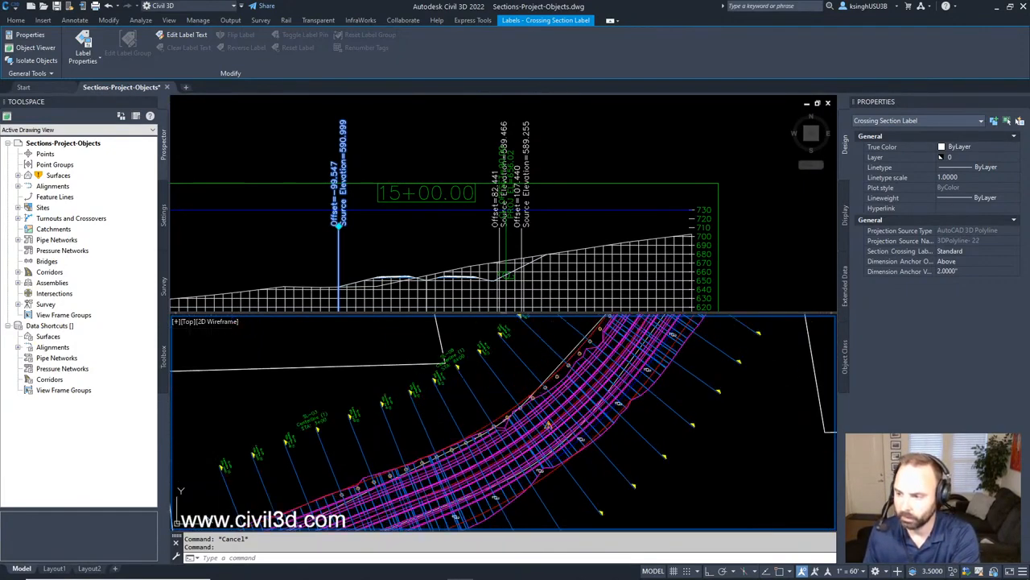
scroll(596, 419, up, 5)
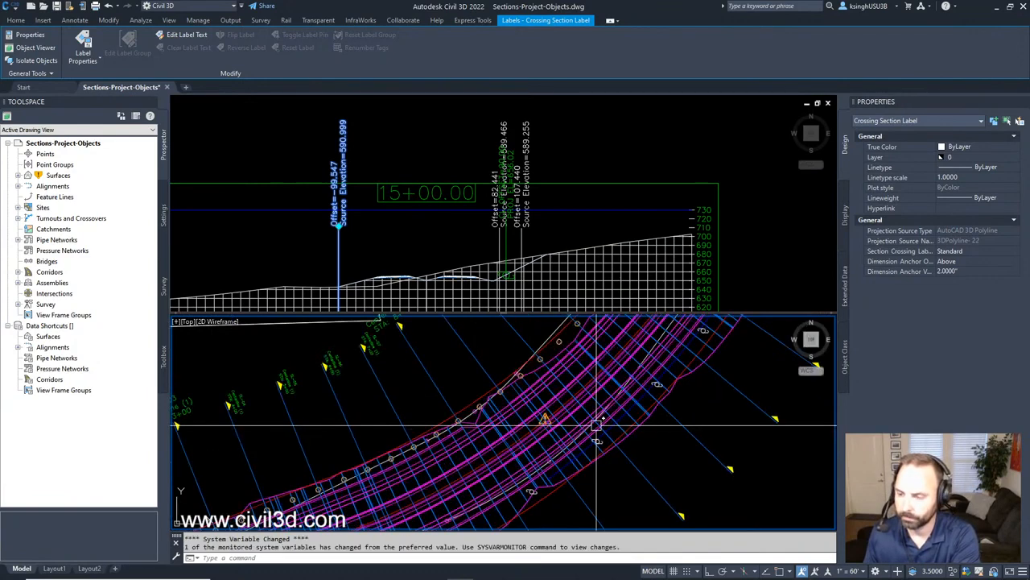
scroll(576, 420, down, 5)
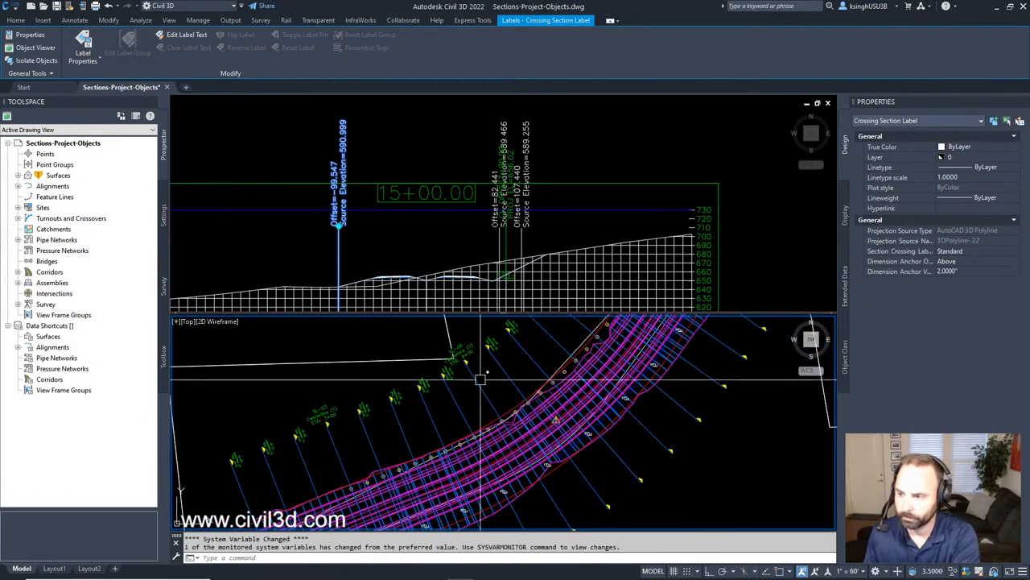
scroll(483, 356, up, 5)
scroll(558, 367, up, 1)
middle_drag(557, 367, 475, 466)
scroll(491, 435, down, 4)
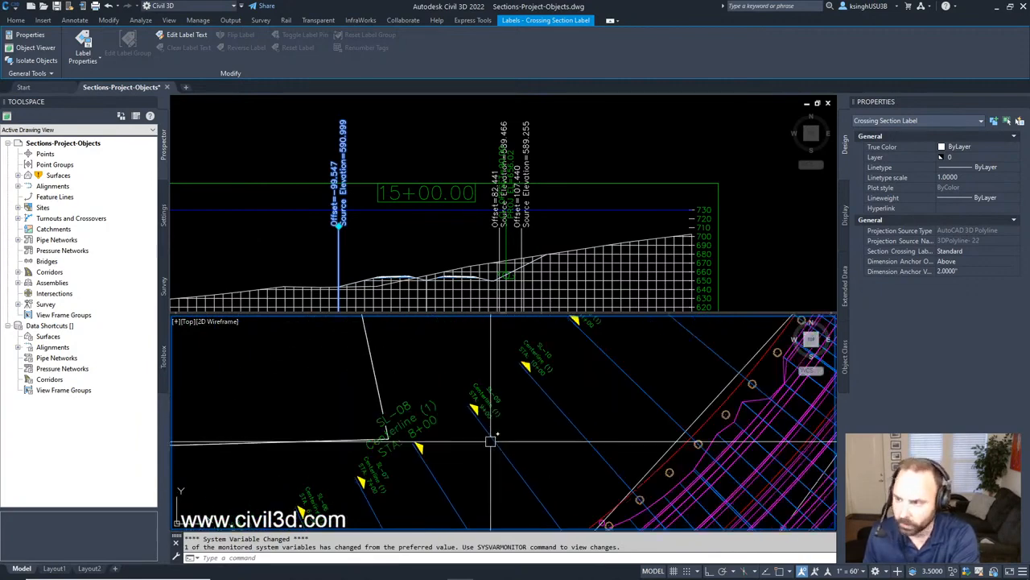
scroll(541, 391, down, 5)
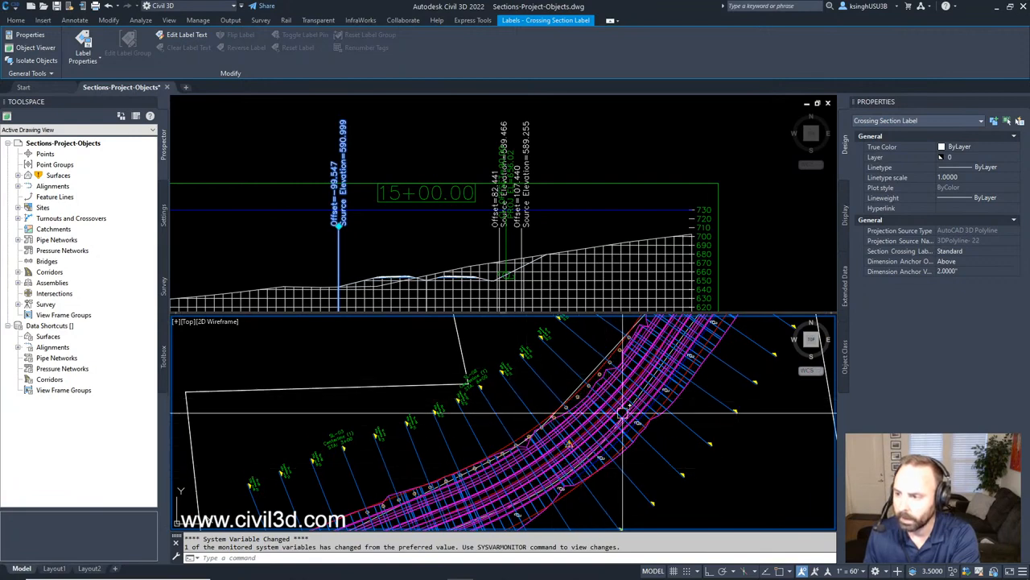
middle_drag(591, 451, 527, 466)
scroll(526, 467, up, 3)
scroll(516, 462, down, 2)
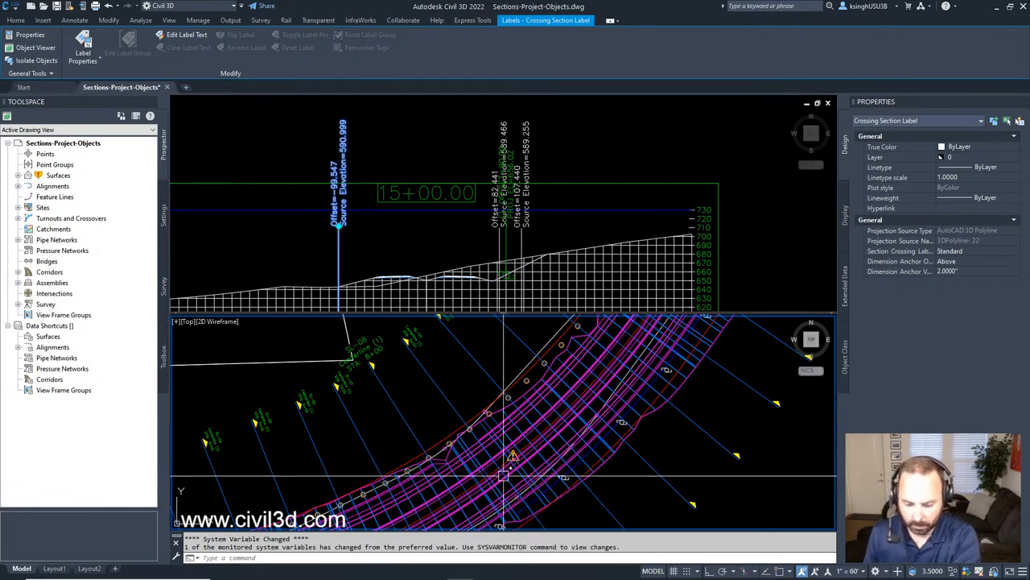
Inspect the sample line labels around stations 6+00 to 8+00 in plan and clear the whole selection
scroll(413, 400, up, 3)
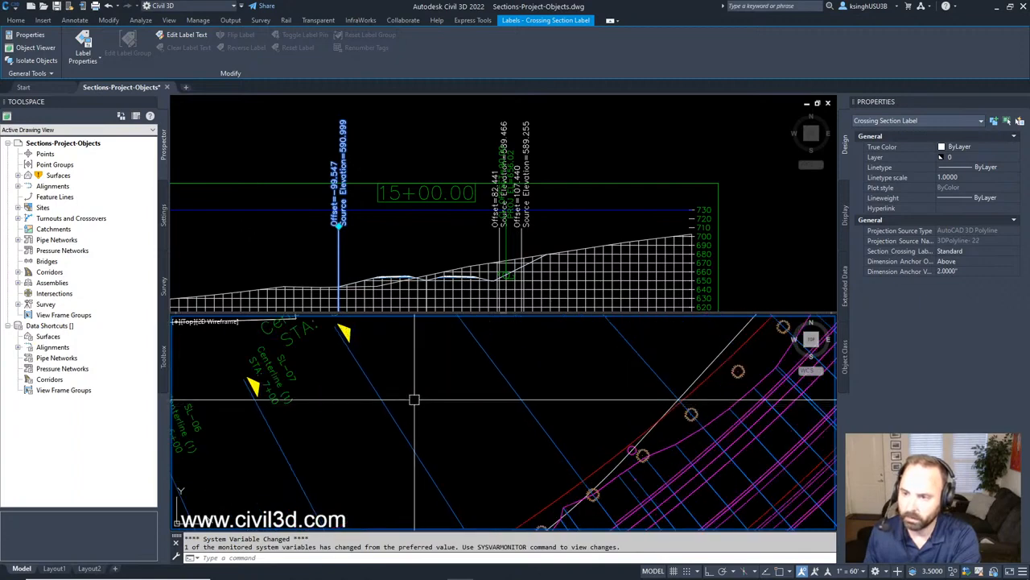
middle_drag(414, 399, 477, 425)
click(361, 401)
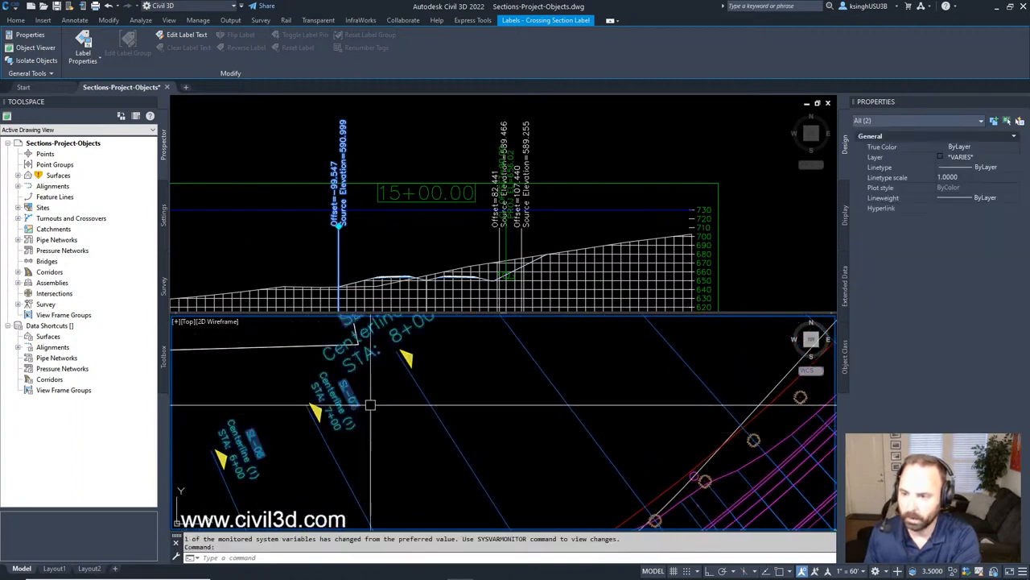
key(Escape)
scroll(369, 404, down, 3)
scroll(423, 402, up, 4)
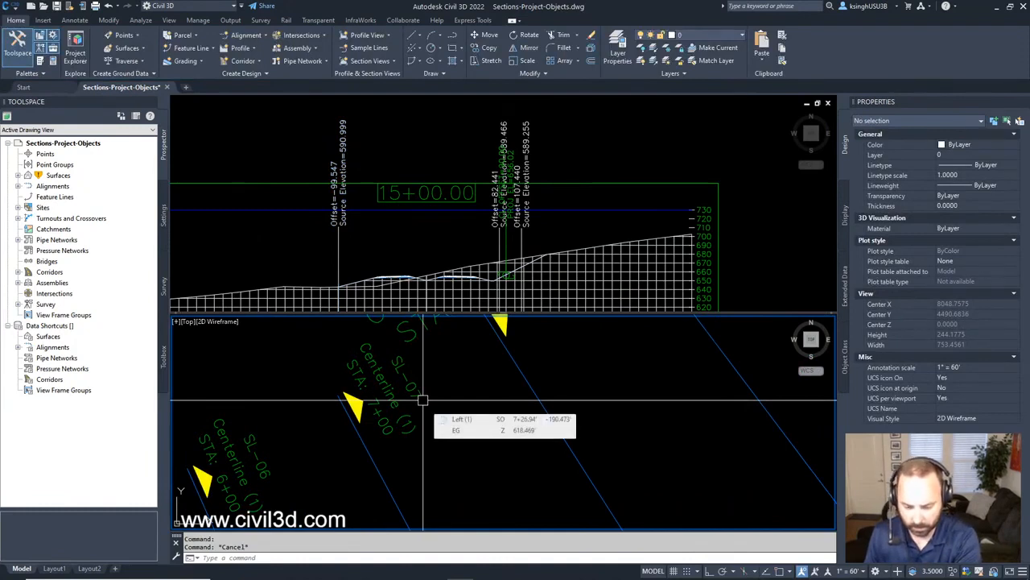
Examine the sample line labels in plan from station 8+00 to about 14+00
middle_drag(472, 386, 440, 416)
scroll(440, 416, down, 1)
middle_drag(474, 374, 361, 454)
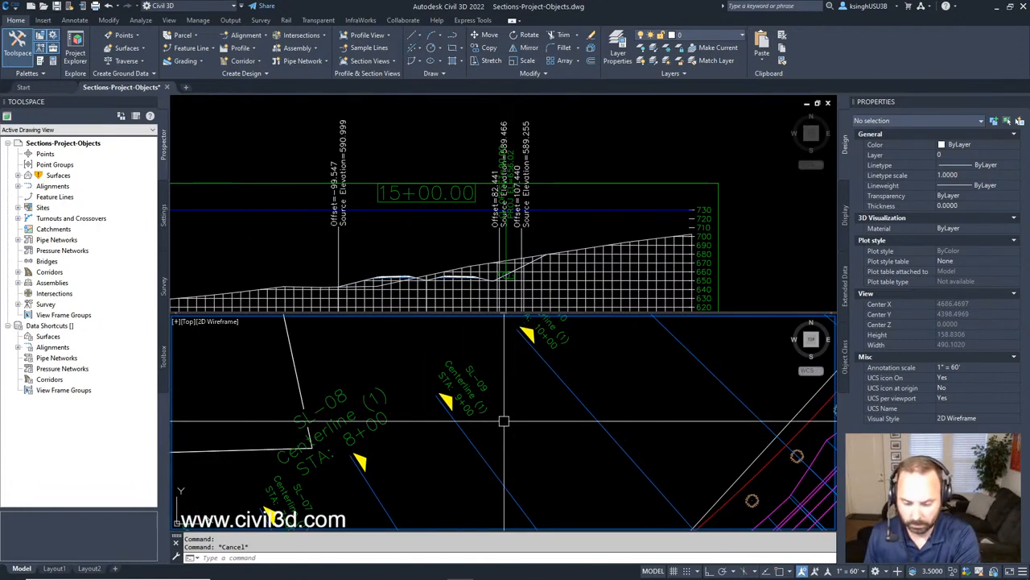
scroll(504, 420, down, 3)
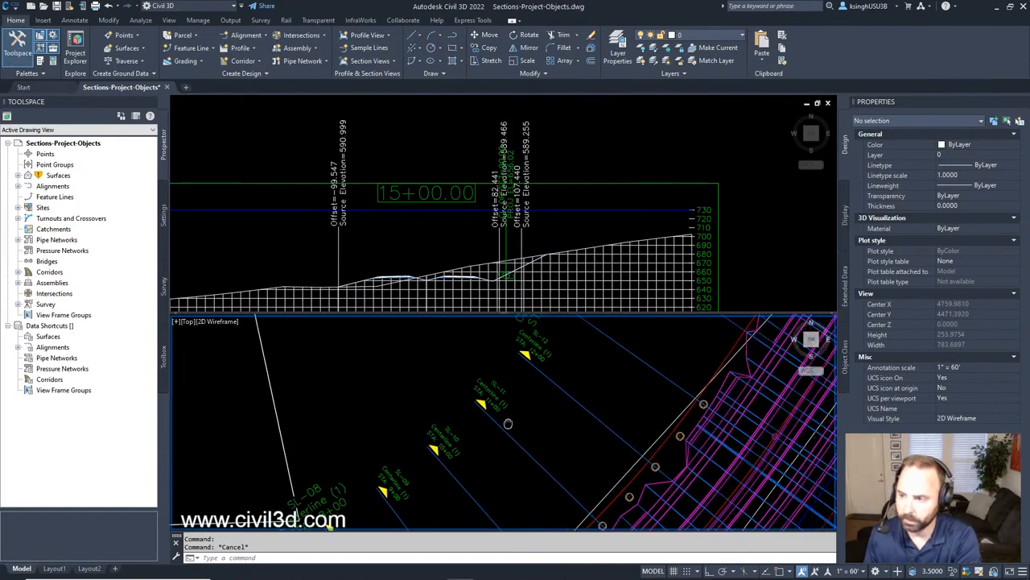
middle_drag(508, 424, 492, 447)
middle_drag(561, 354, 511, 439)
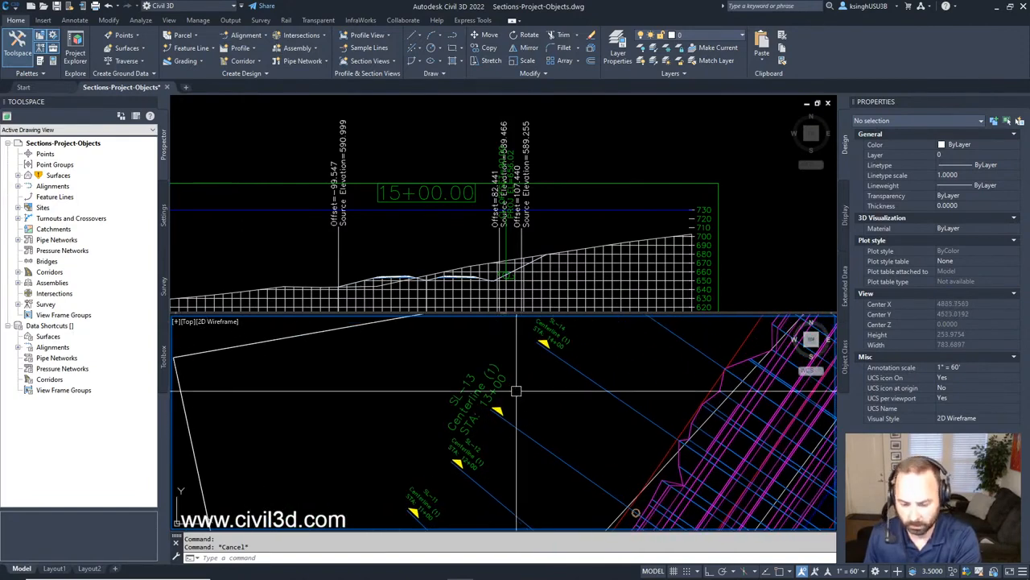
mouse_move(516, 391)
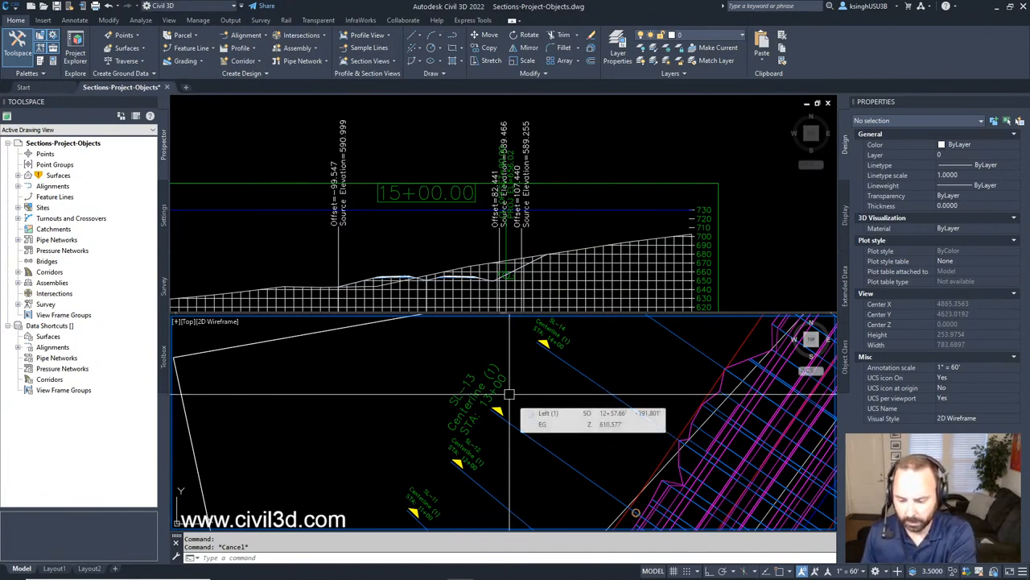
scroll(510, 399, down, 3)
Examine the positions of the utility poles relative to the sample lines along the corridor's lower-right edge in plan
middle_drag(511, 416, 508, 345)
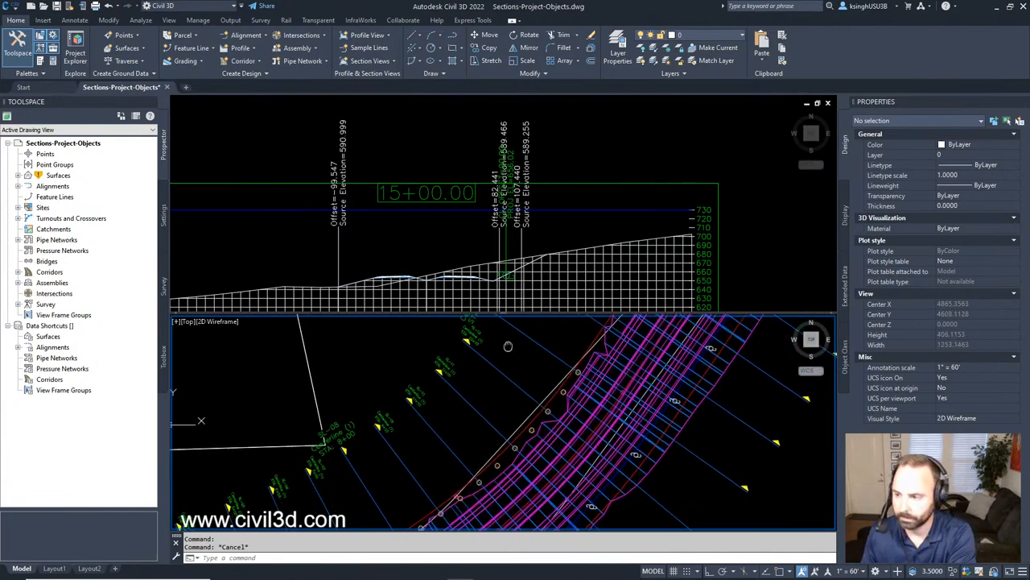
middle_drag(563, 465, 528, 374)
middle_drag(556, 438, 531, 456)
scroll(531, 457, up, 5)
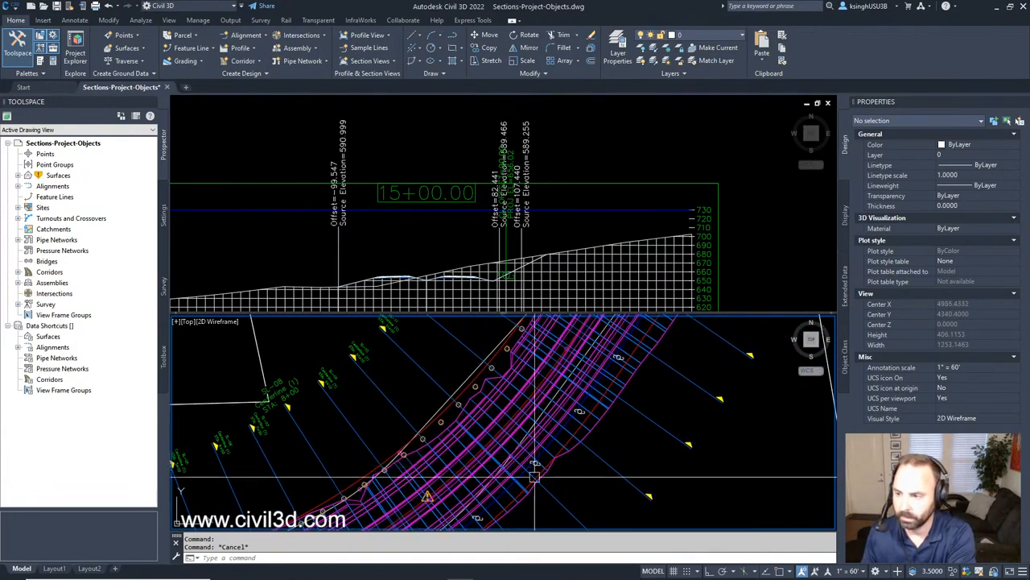
scroll(450, 475, down, 2)
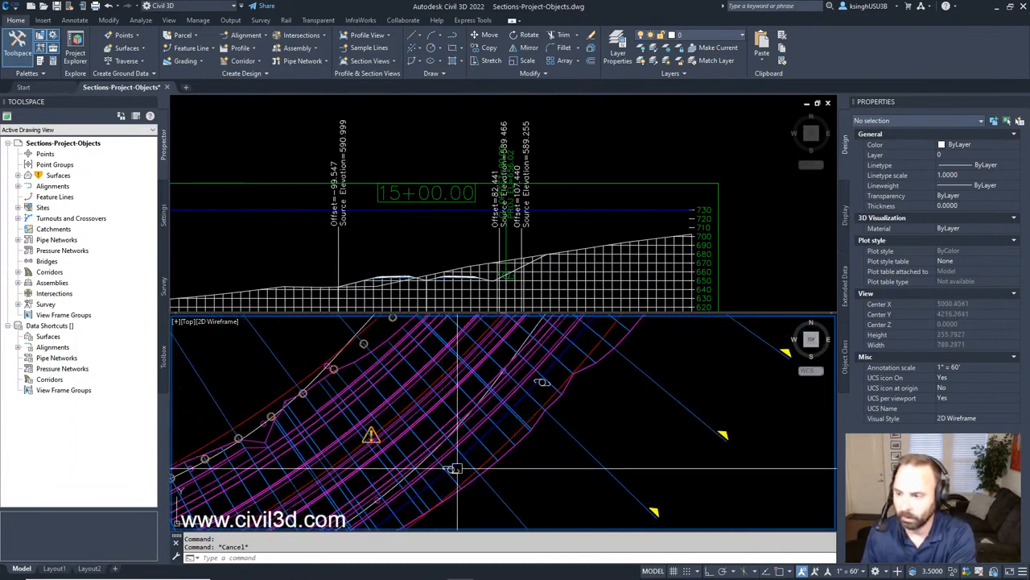
middle_drag(565, 378, 553, 446)
scroll(552, 445, down, 1)
middle_drag(595, 401, 591, 429)
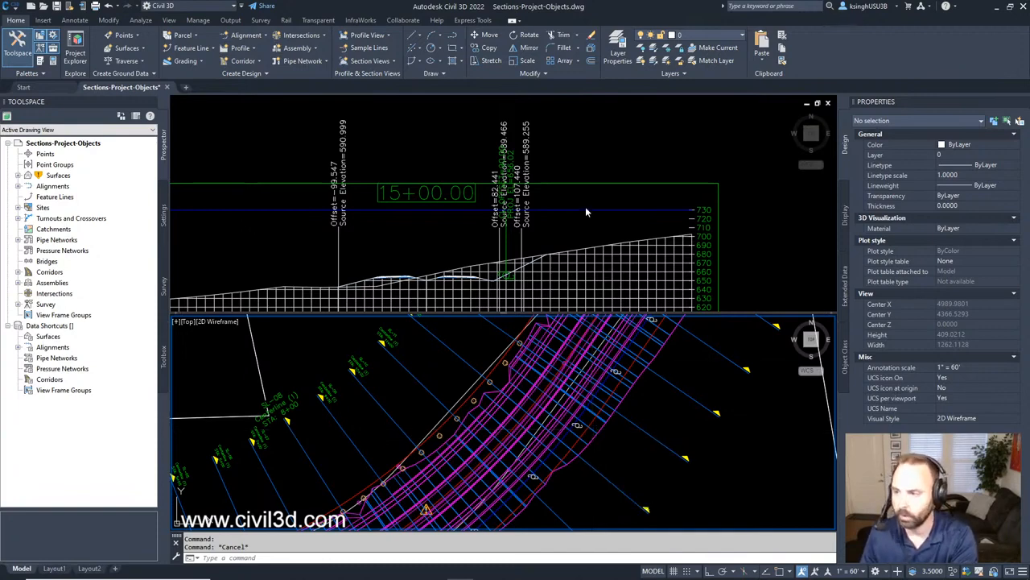
Find the 13+00.00 section view among the section sheets and examine its projected objects
click(578, 203)
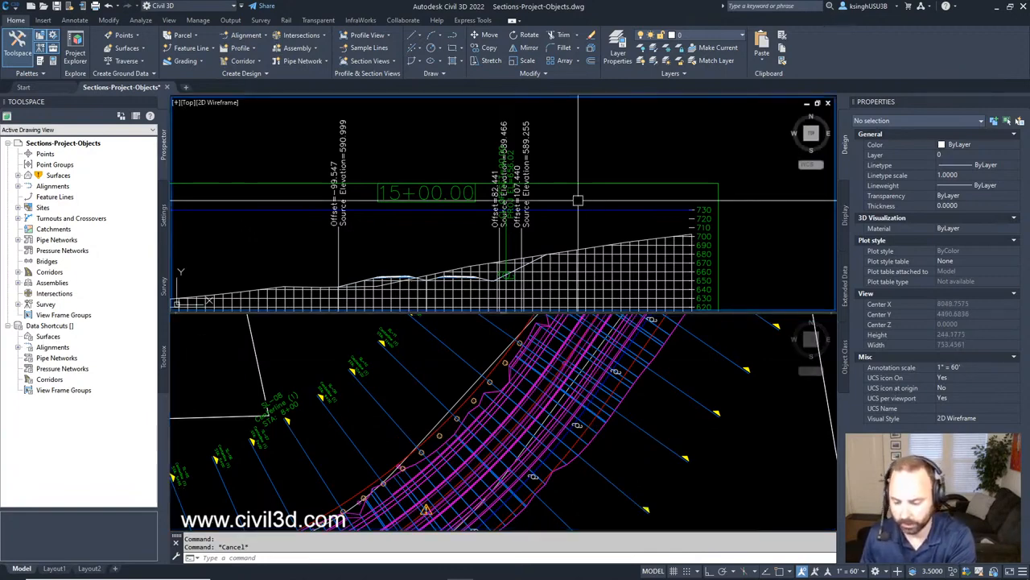
scroll(610, 220, down, 8)
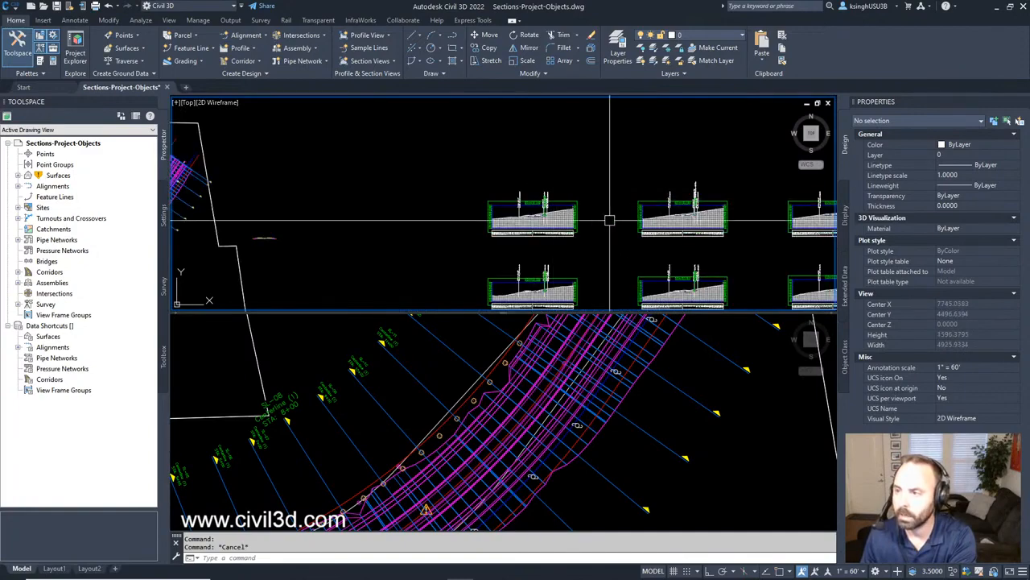
middle_drag(703, 279, 338, 188)
scroll(606, 213, up, 4)
scroll(583, 185, down, 2)
scroll(314, 188, down, 4)
scroll(593, 182, up, 8)
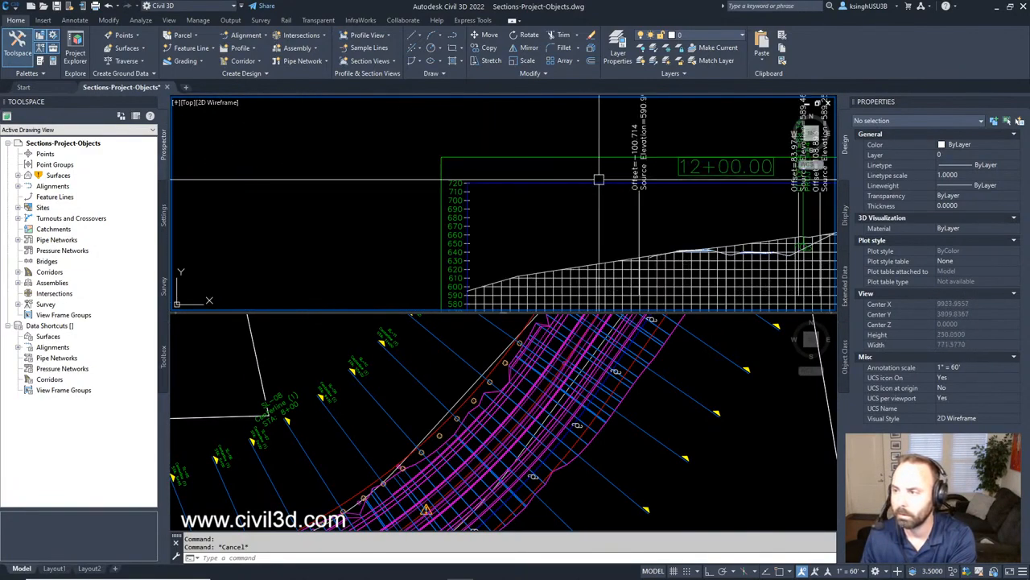
scroll(598, 179, down, 4)
middle_drag(803, 179, 464, 209)
scroll(685, 209, up, 6)
middle_drag(690, 245, 570, 233)
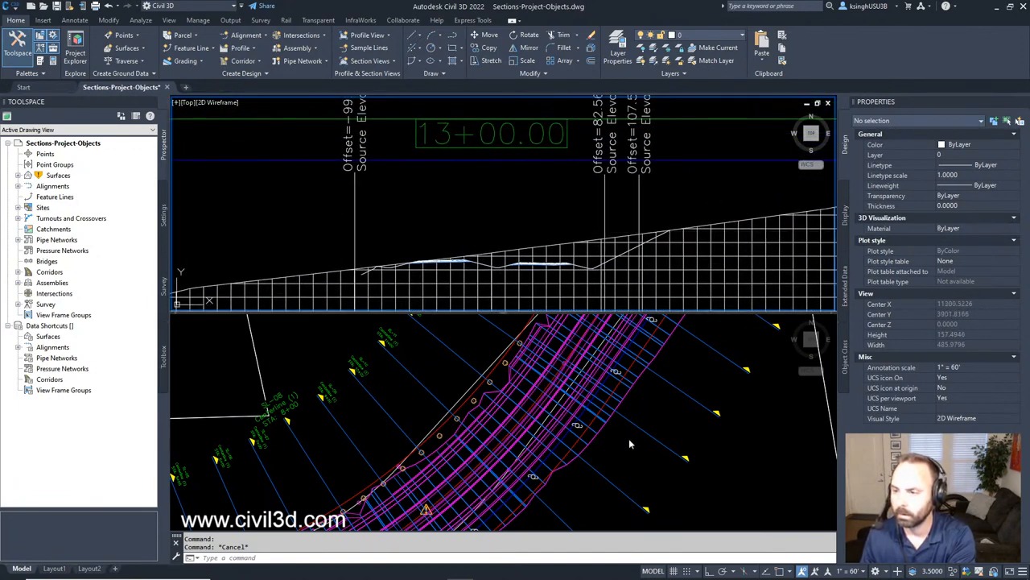
middle_drag(552, 256, 550, 235)
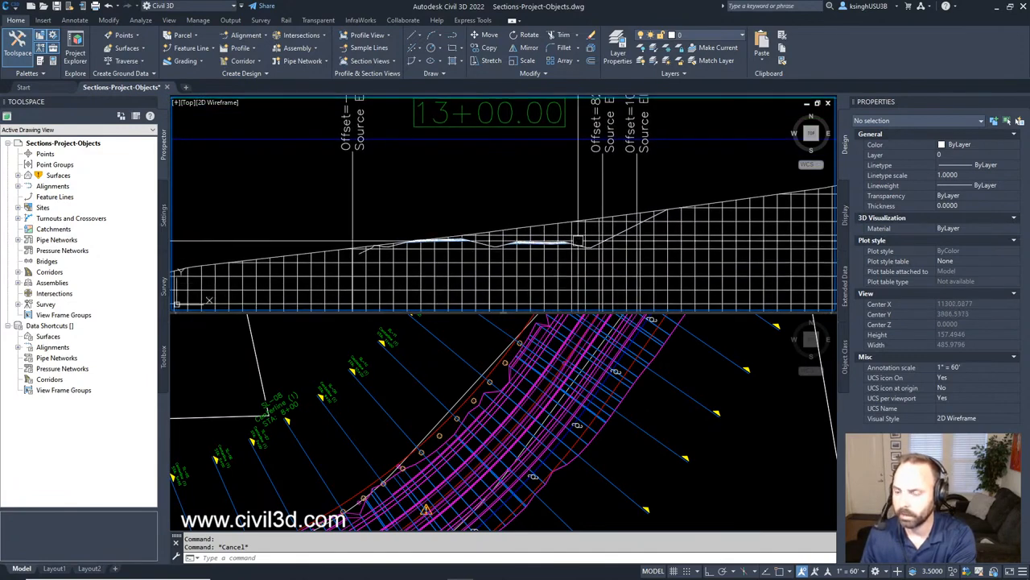
Locate the station 13+00 sample line in plan and select it
click(506, 376)
scroll(389, 341, up, 4)
scroll(446, 357, down, 3)
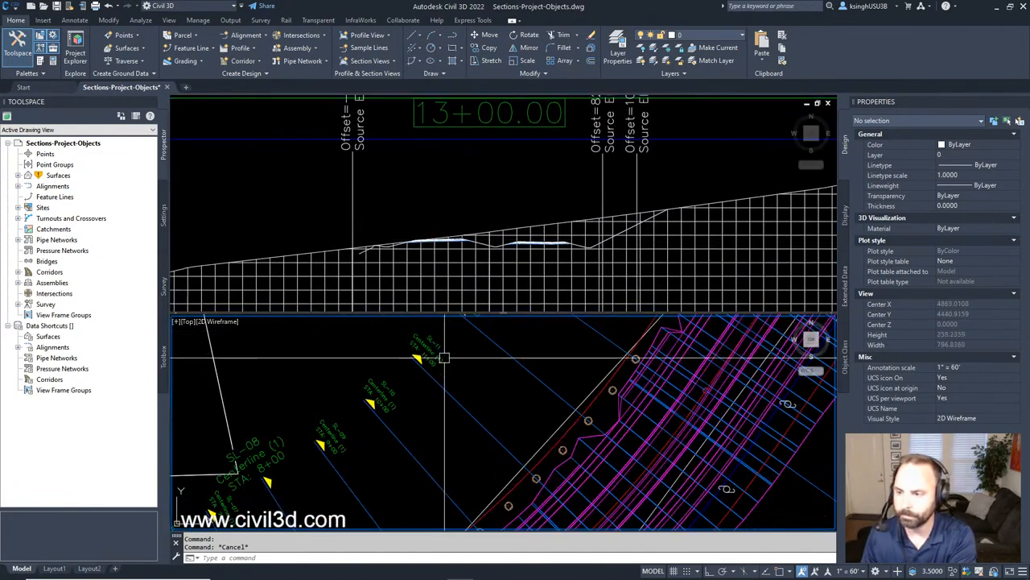
middle_drag(446, 357, 446, 433)
scroll(421, 378, up, 3)
scroll(410, 434, down, 2)
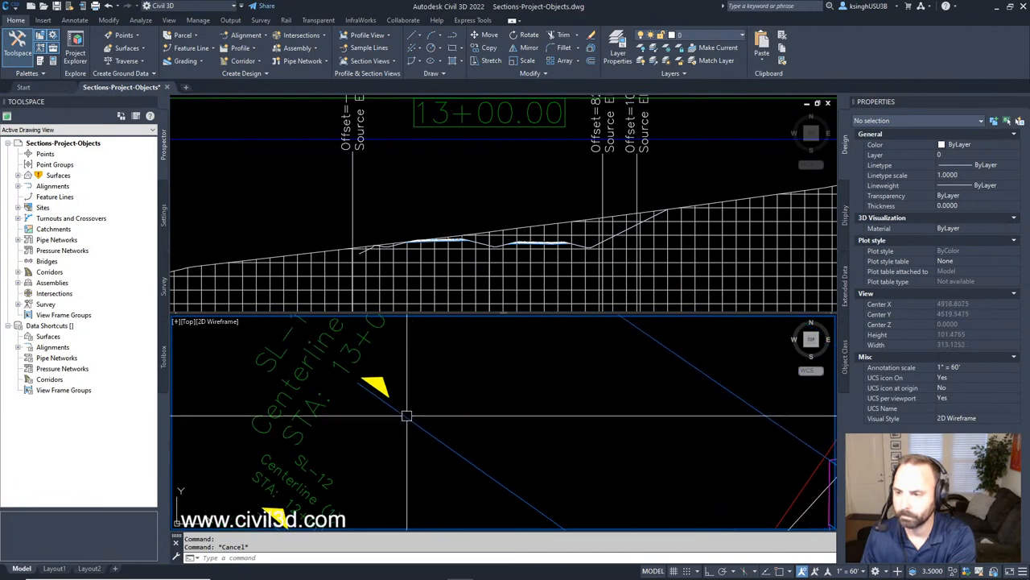
click(405, 414)
Trace the selected 13+00 sample line across the corridor to the neighbouring utility poles, then clear the selection
scroll(453, 385, down, 3)
middle_drag(520, 432, 455, 346)
scroll(544, 414, up, 2)
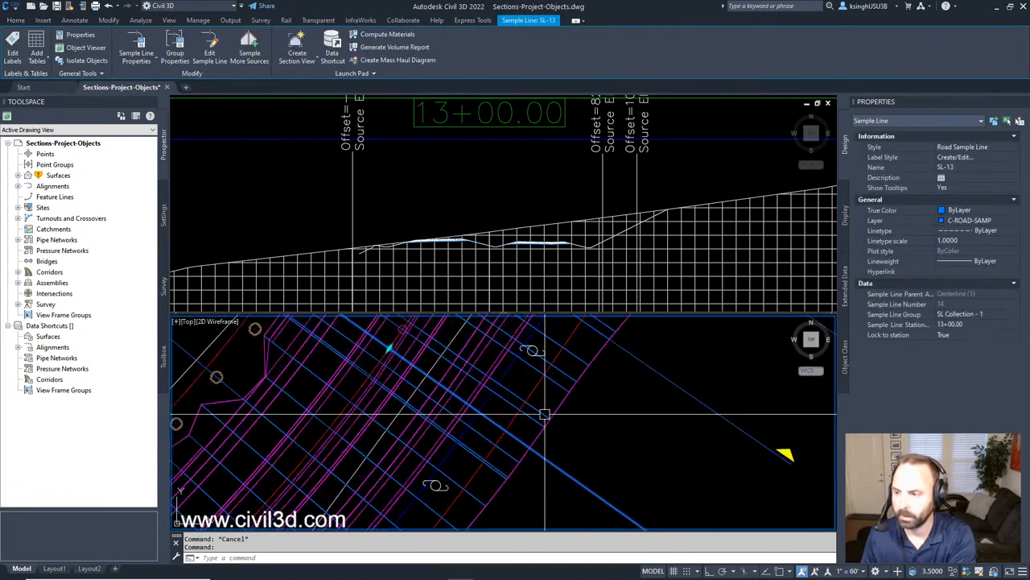
scroll(545, 414, down, 1)
middle_drag(544, 412, 541, 427)
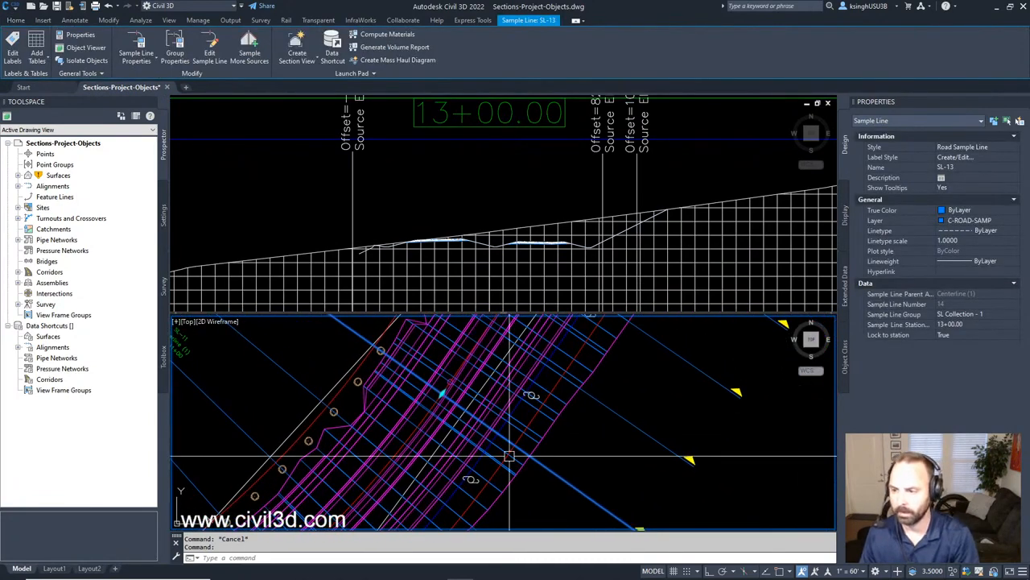
scroll(506, 442, up, 1)
key(Escape)
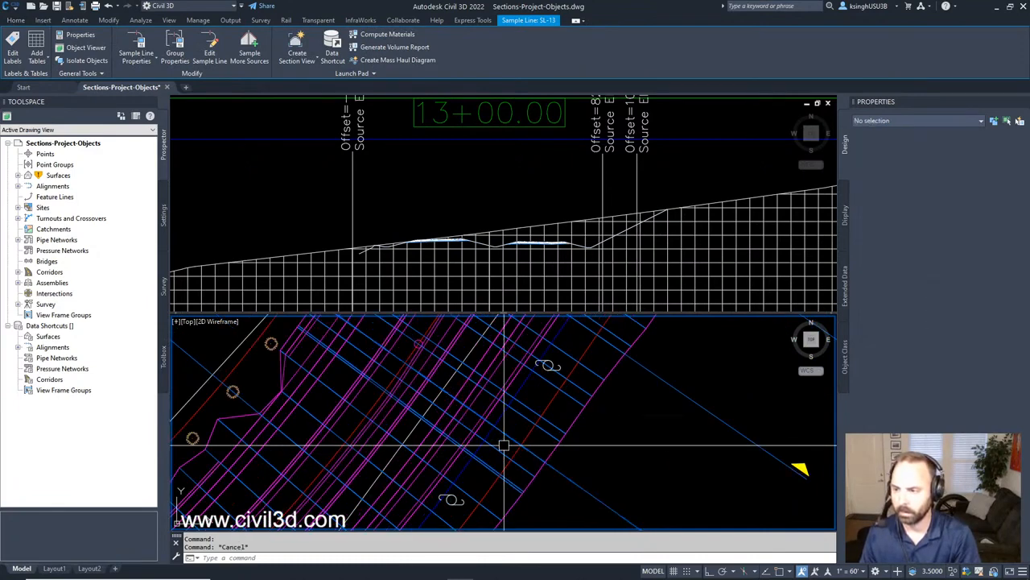
Measure the distance to the 13+00 sample line from each of the two utility poles on either side of it
scroll(502, 449, up, 1)
text(d)
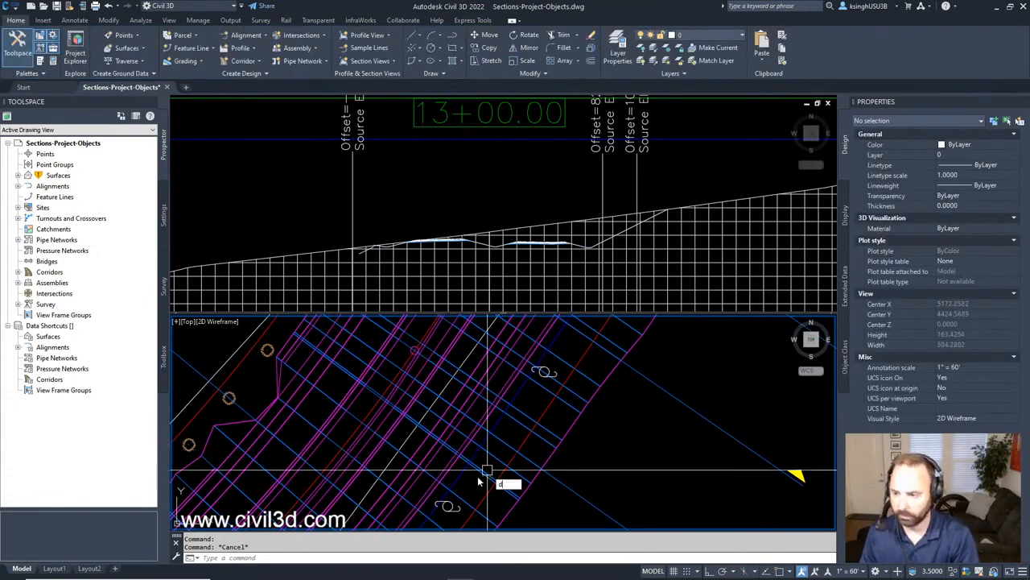
text(i)
key(Return)
click(448, 506)
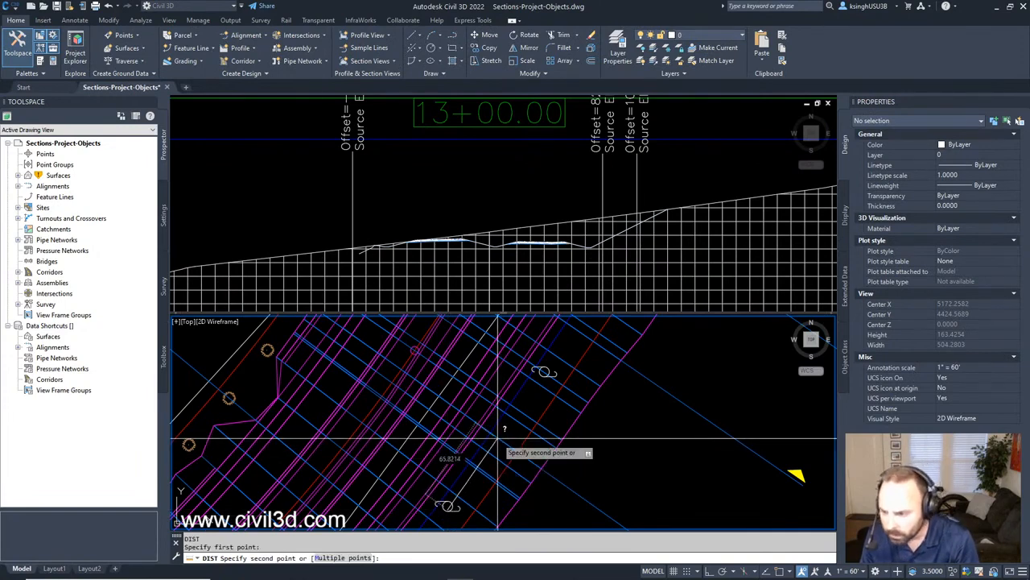
scroll(499, 438, down, 2)
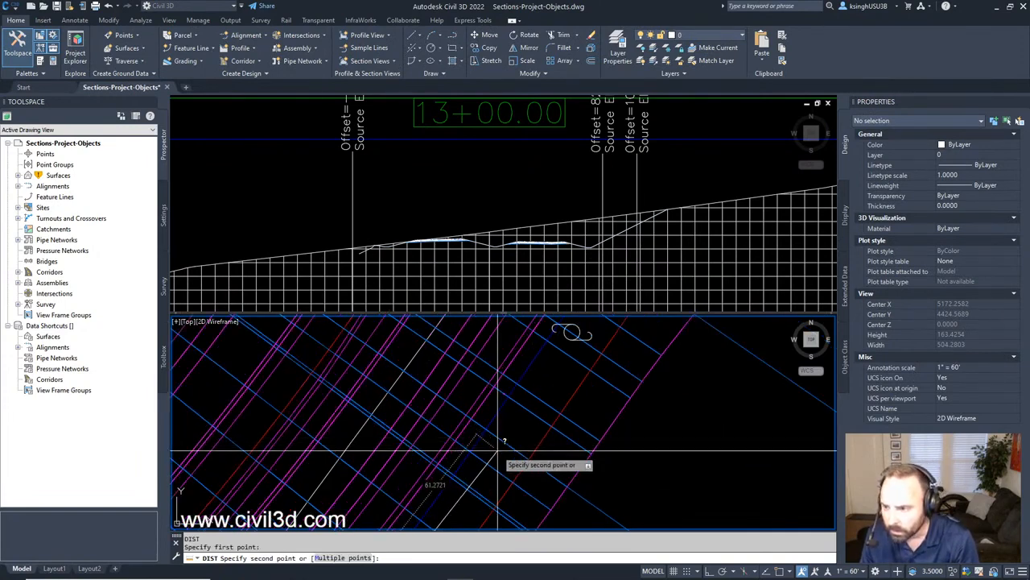
scroll(503, 443, down, 2)
scroll(501, 442, up, 2)
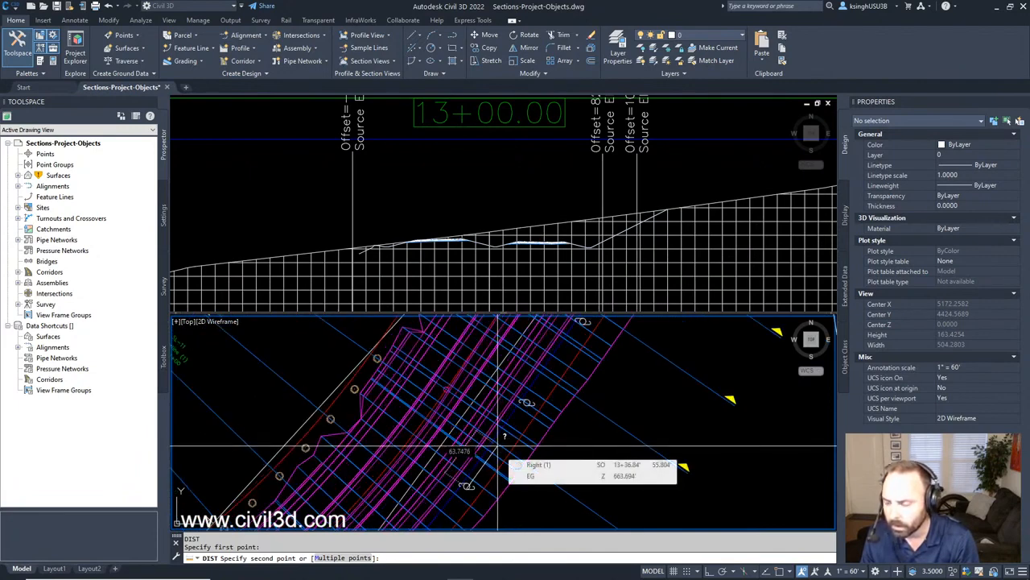
click(498, 445)
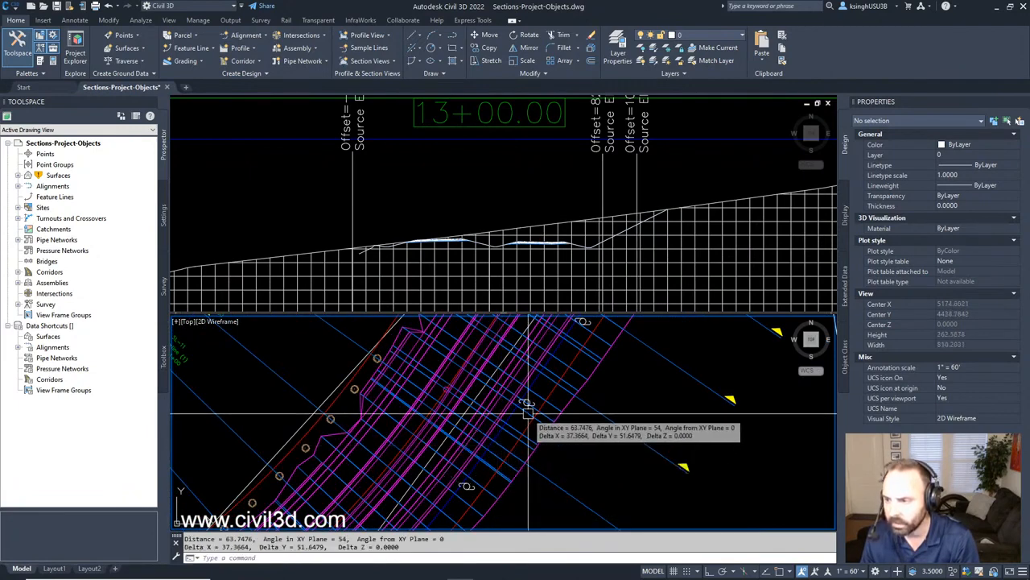
key(Return)
click(528, 409)
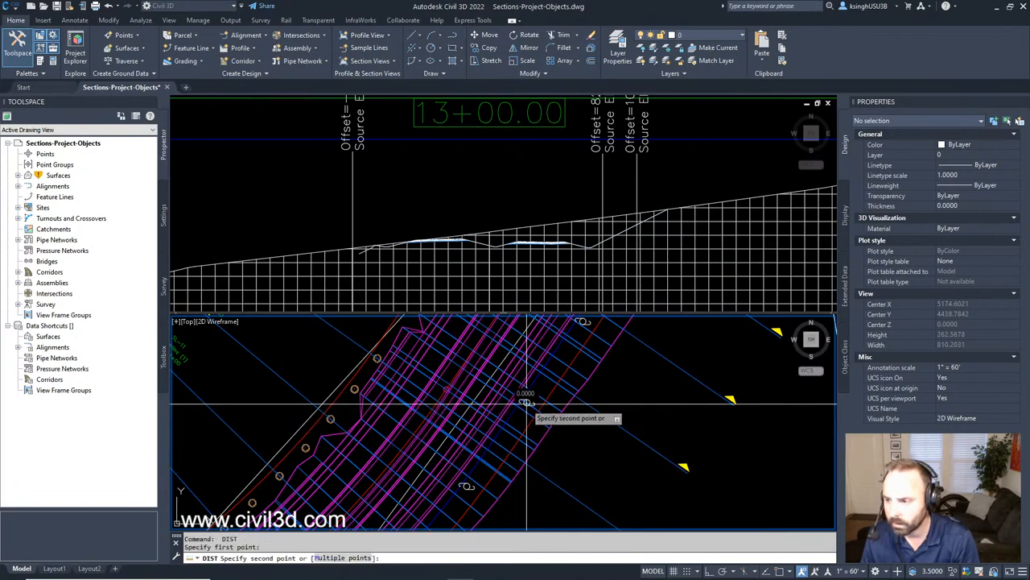
click(498, 444)
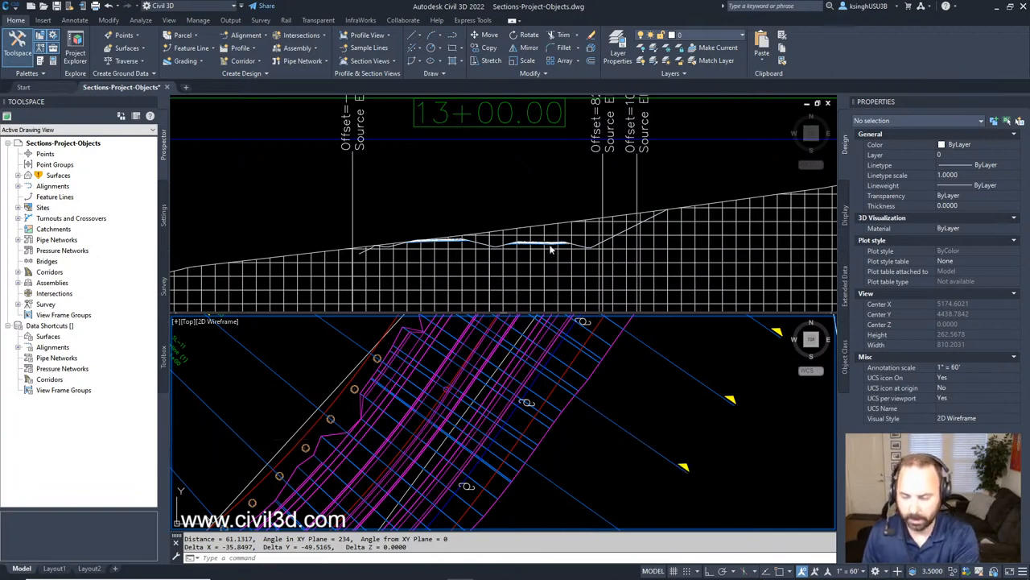
Start Project Objects To Section View and select the single tree block beside the 13+00 sample line in plan
click(497, 189)
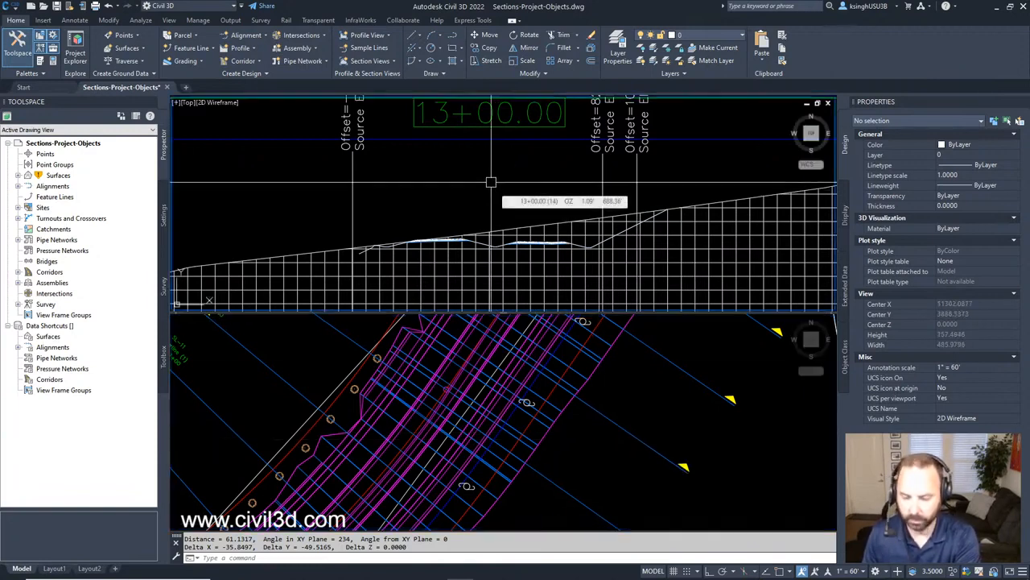
scroll(498, 185, down, 4)
scroll(500, 187, up, 3)
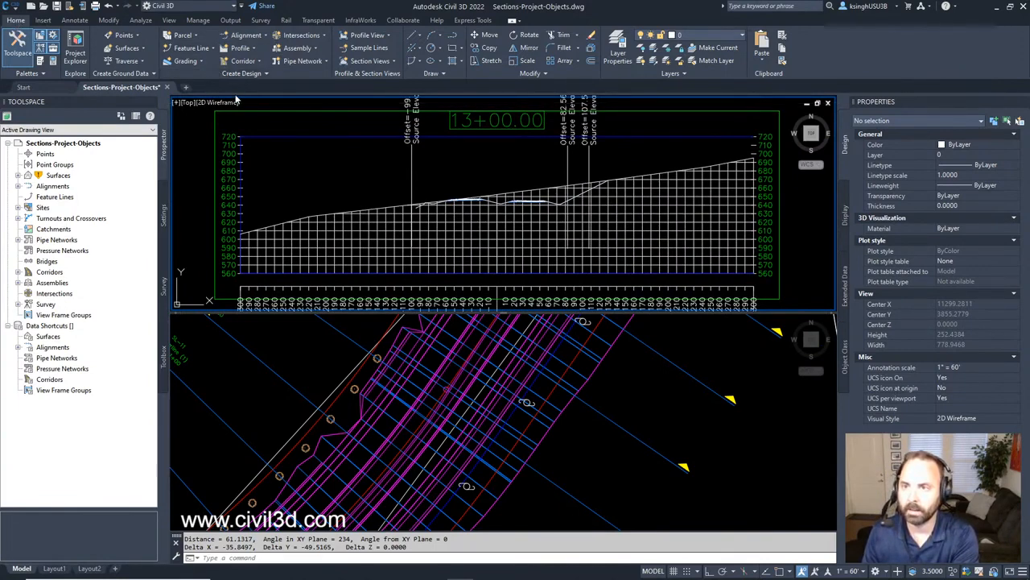
click(394, 61)
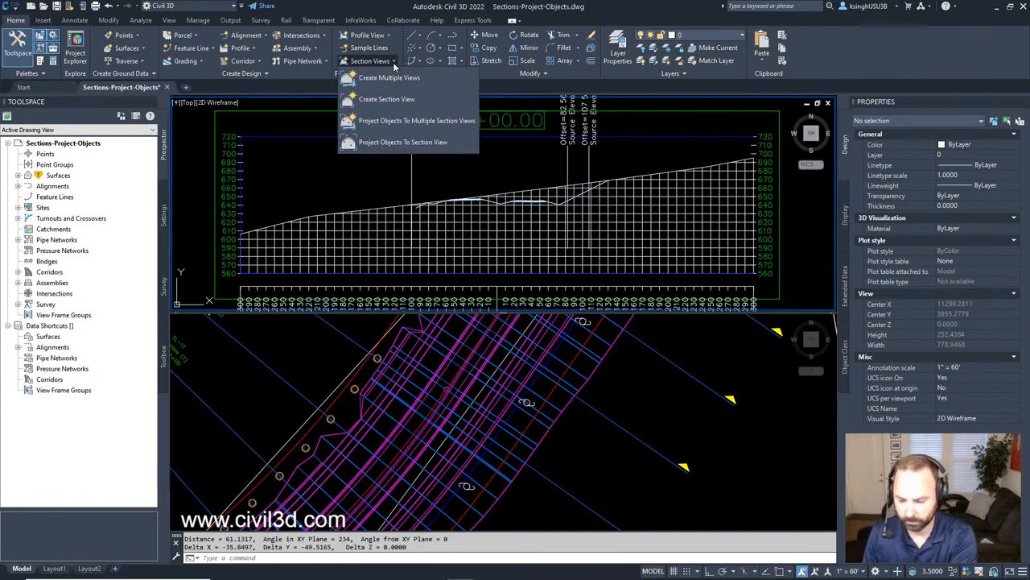
click(436, 145)
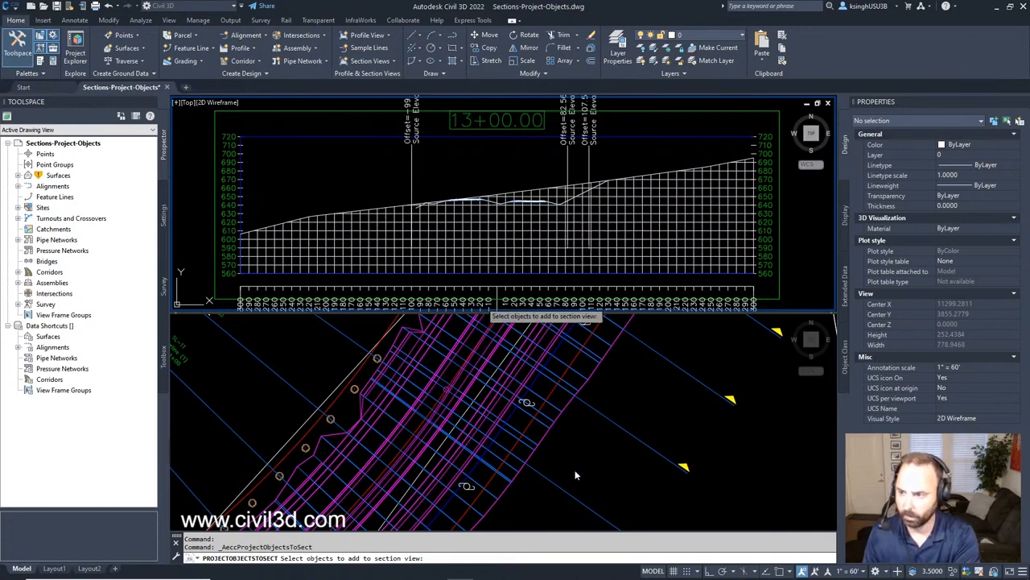
click(569, 446)
scroll(576, 455, down, 3)
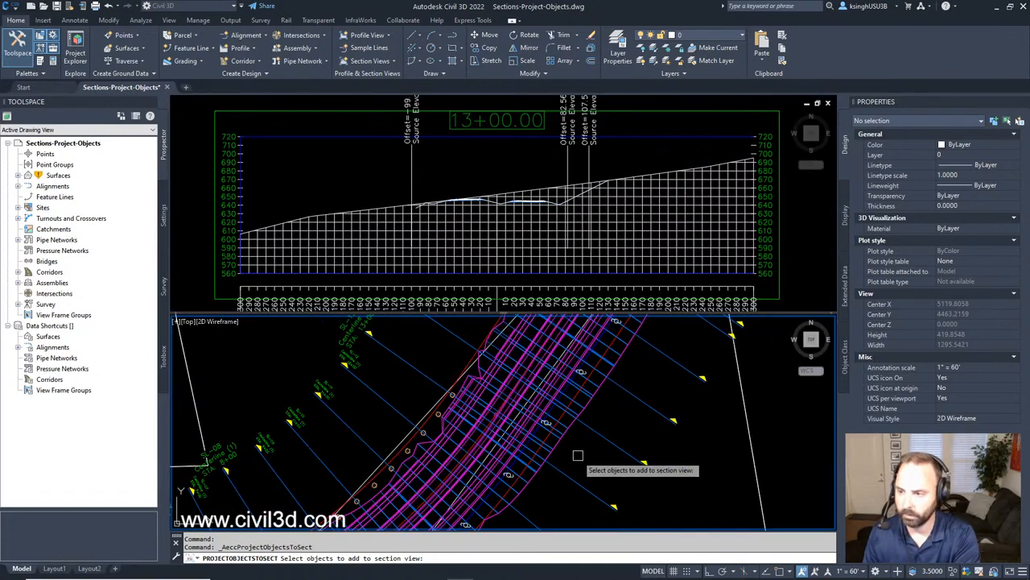
scroll(478, 392, up, 2)
scroll(426, 423, up, 2)
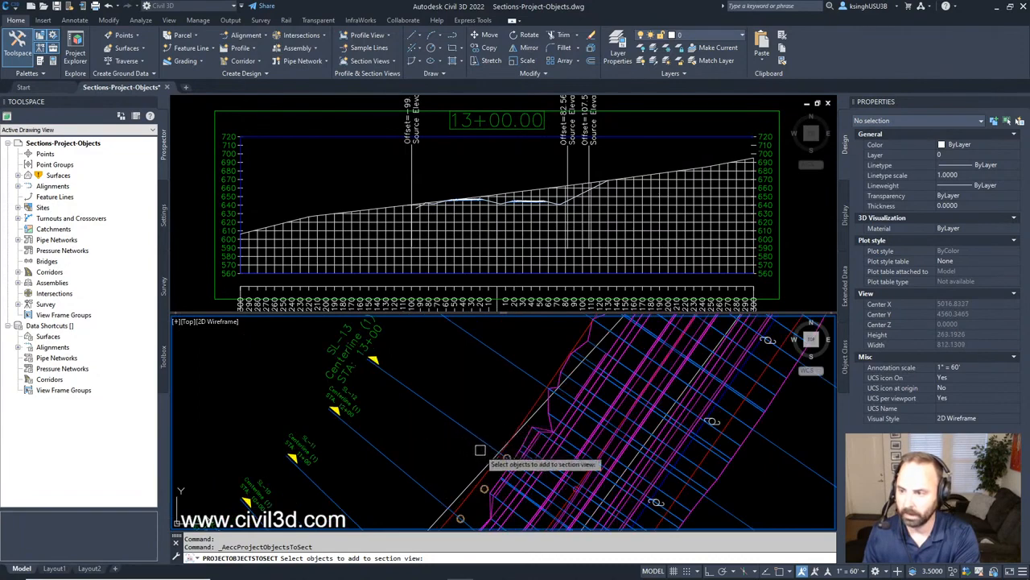
scroll(499, 454, up, 2)
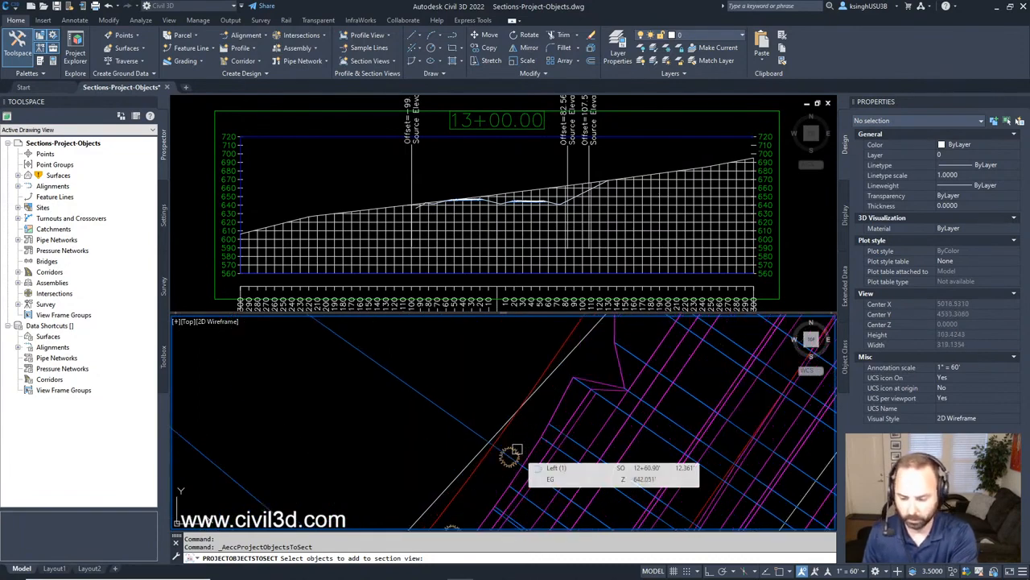
click(516, 449)
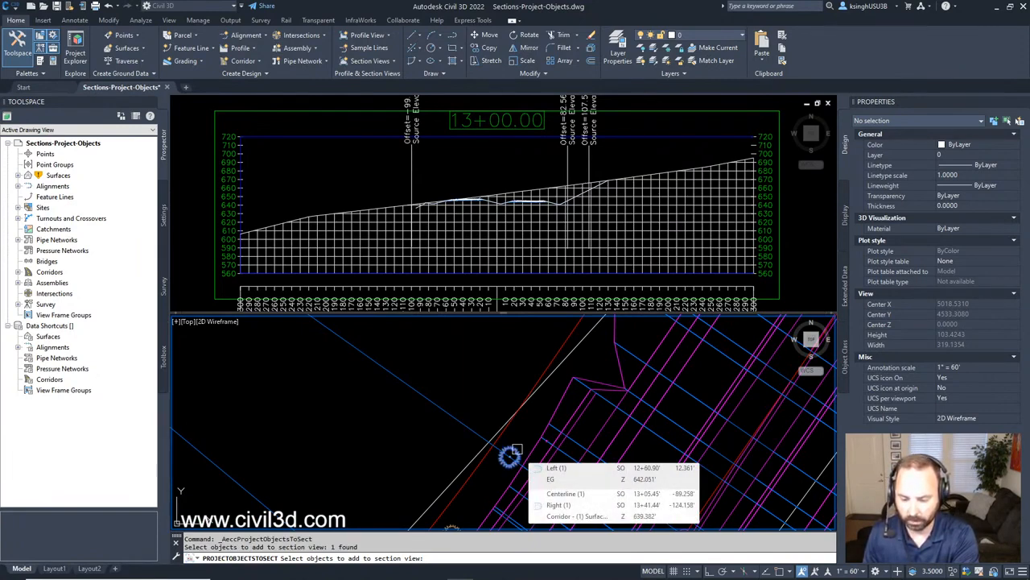
scroll(510, 455, down, 2)
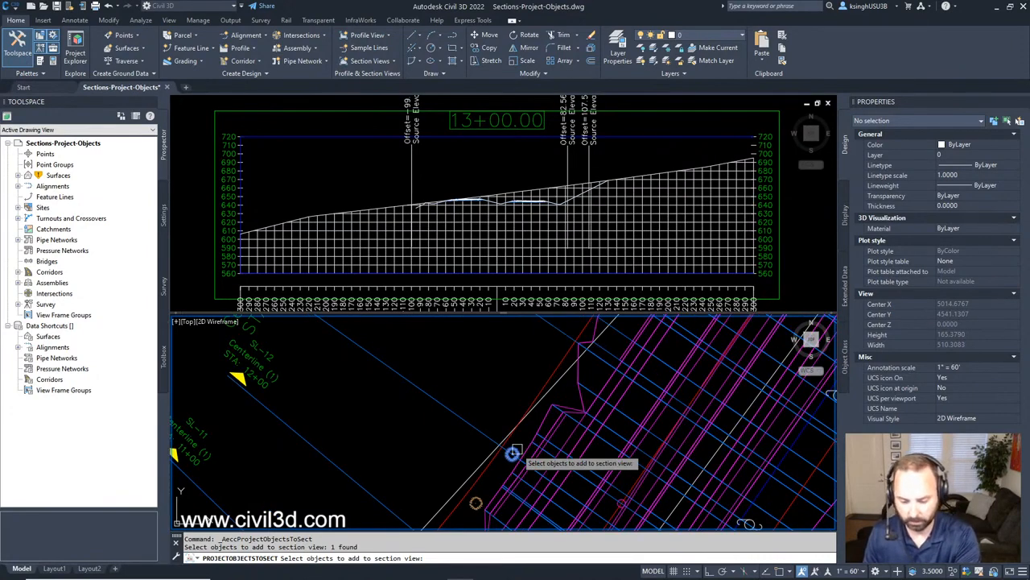
key(Return)
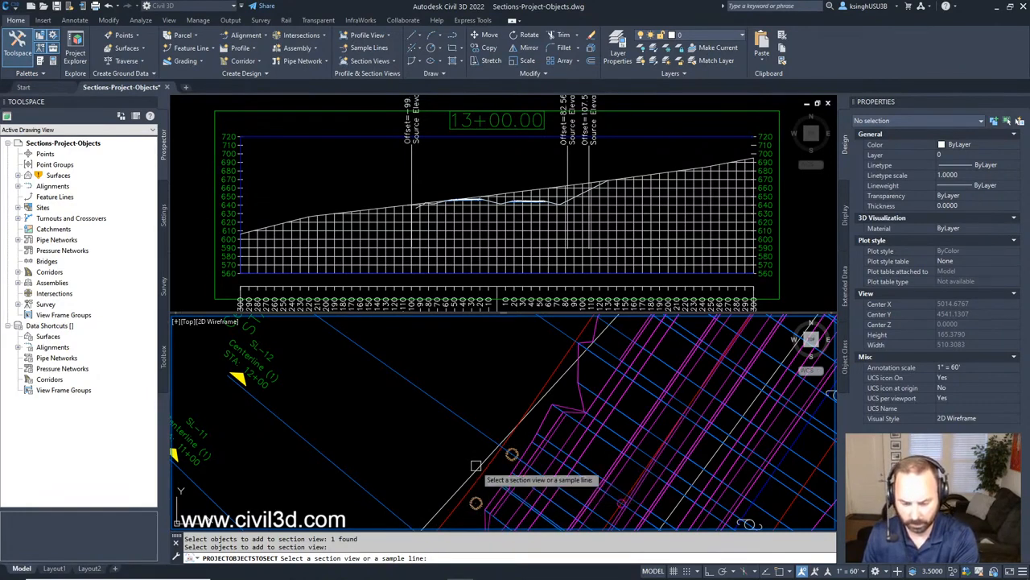
Choose the 13+00.00 section view as the projection target and enlarge the projection dialog to show its full columns
click(501, 164)
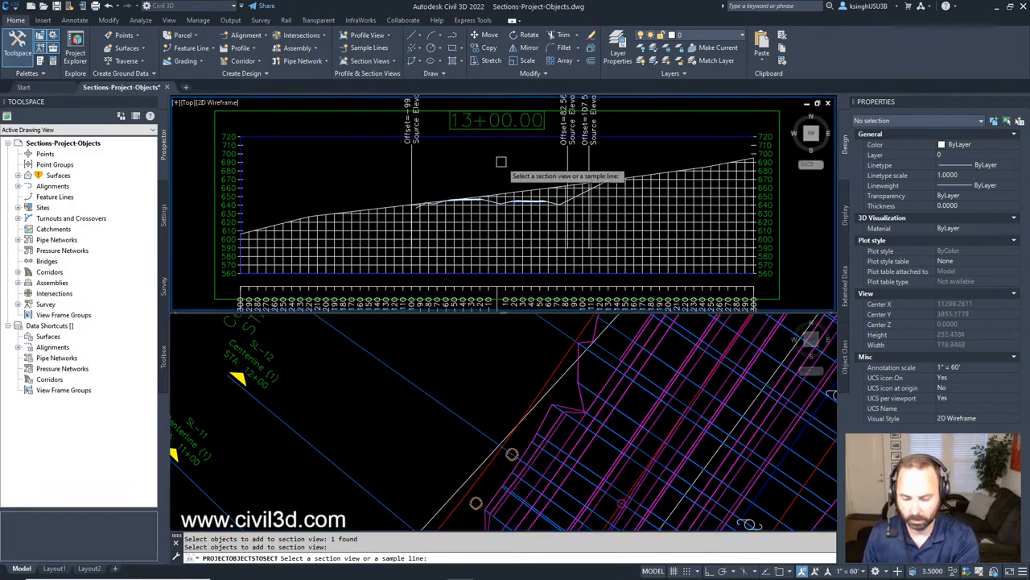
click(470, 230)
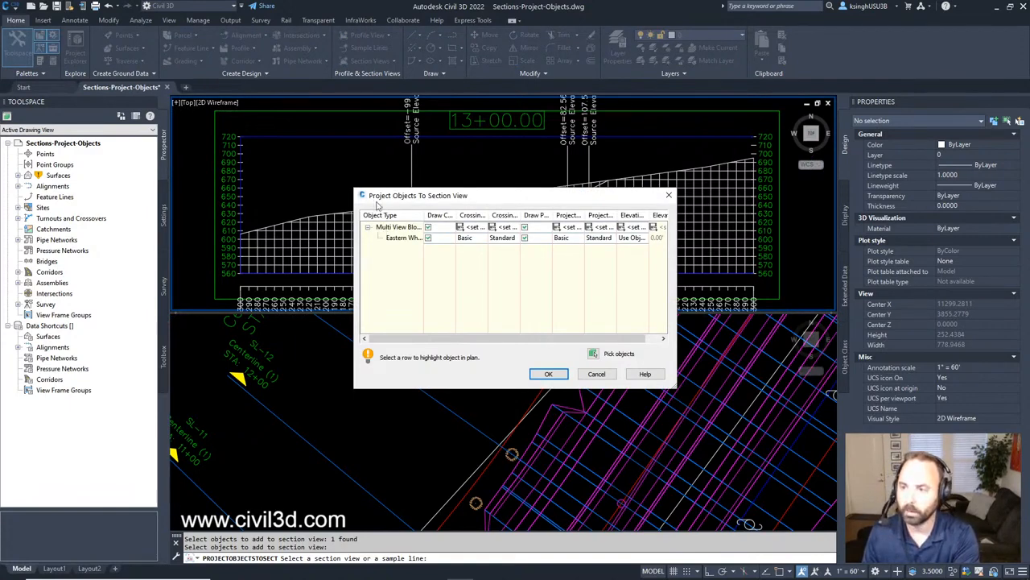
click(473, 228)
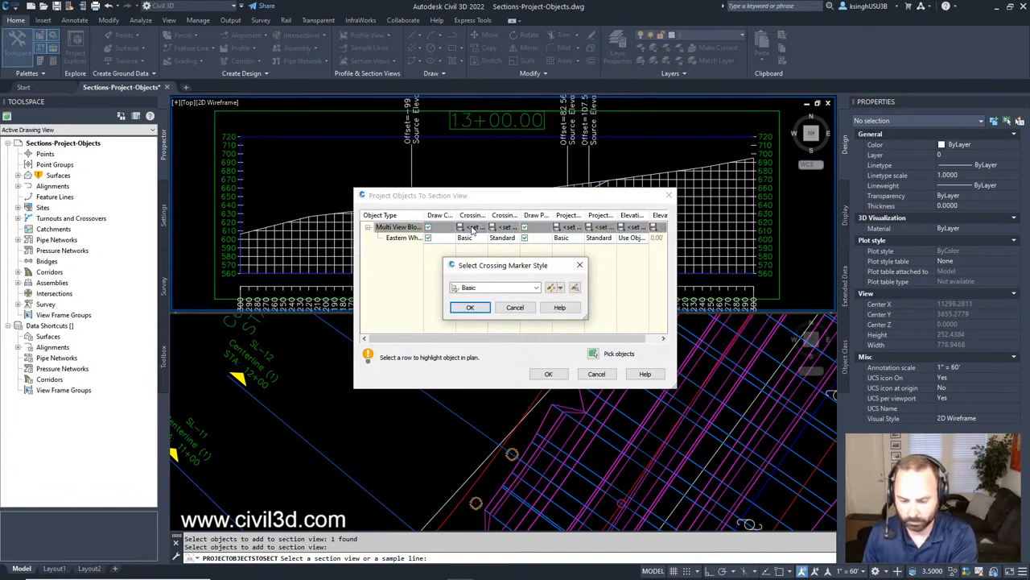
click(515, 308)
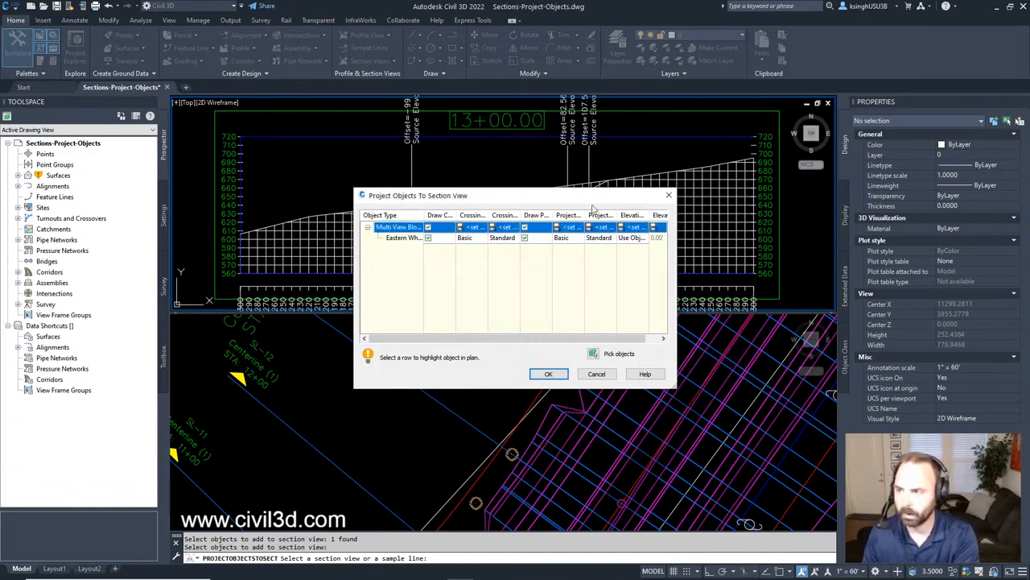
drag(573, 197, 422, 151)
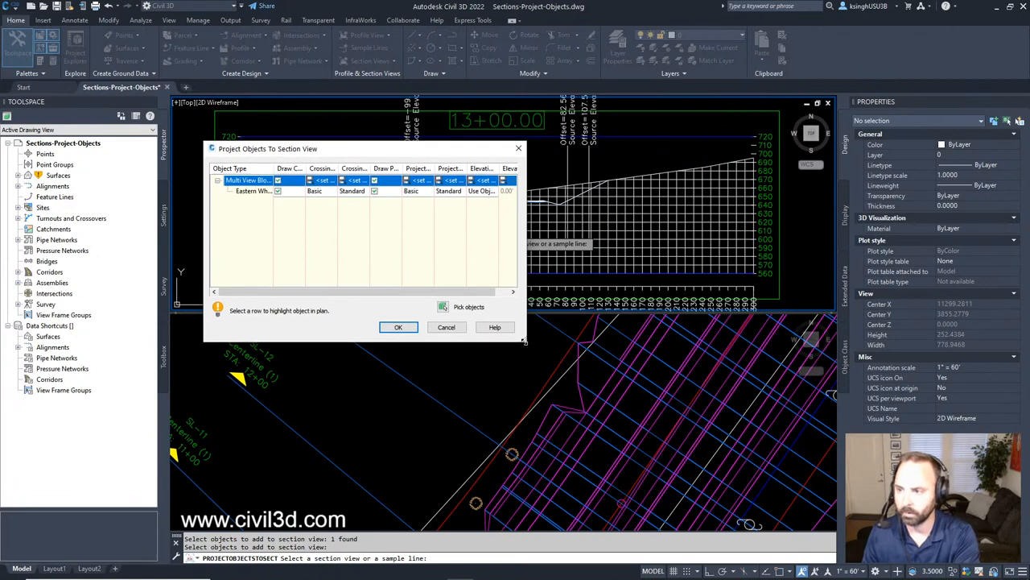
drag(524, 339, 903, 522)
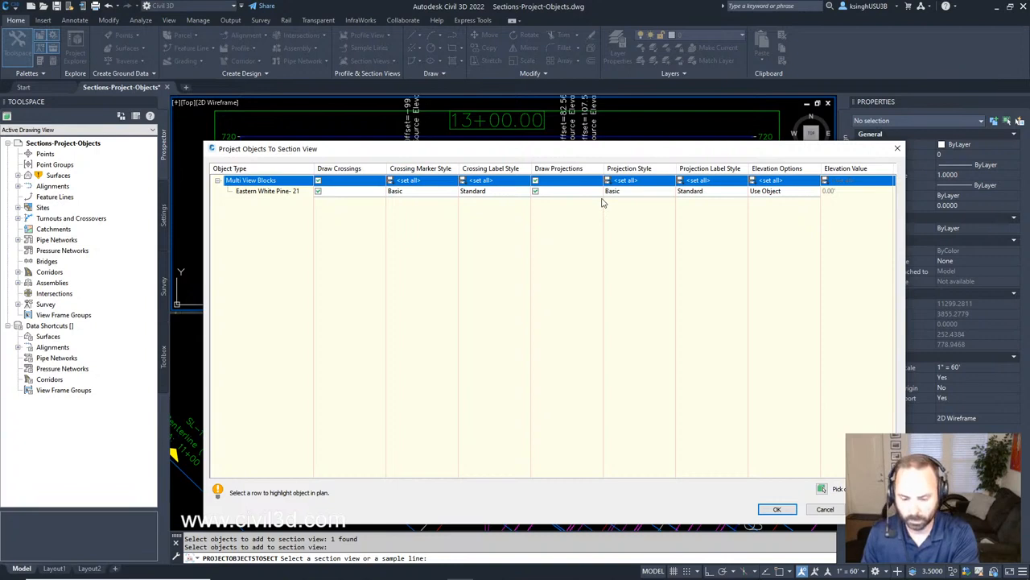
Set the multi-view blocks' projection style to Projection Without Exaggeration and their elevation option to the EG surface
click(623, 181)
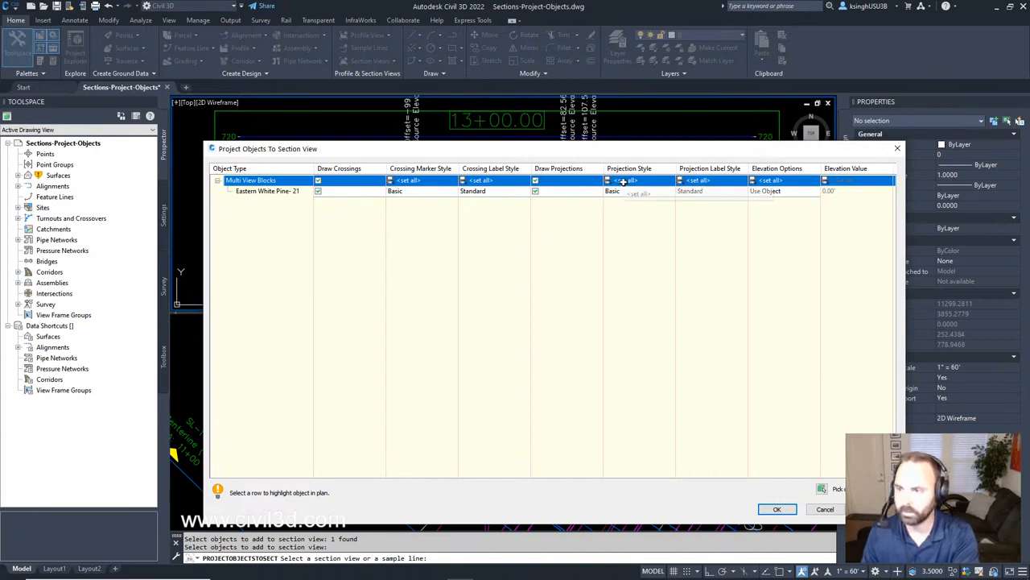
click(623, 182)
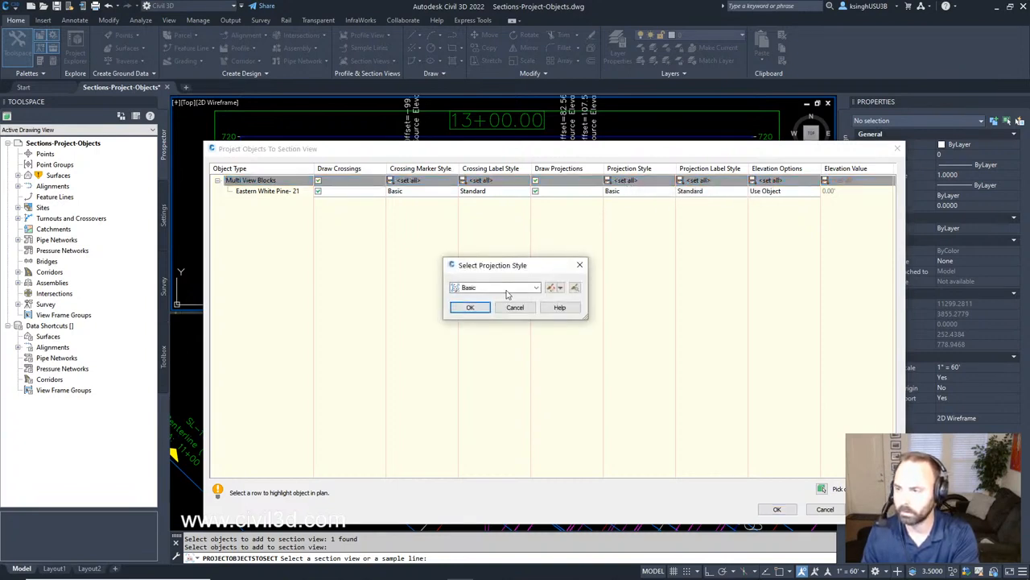
click(508, 289)
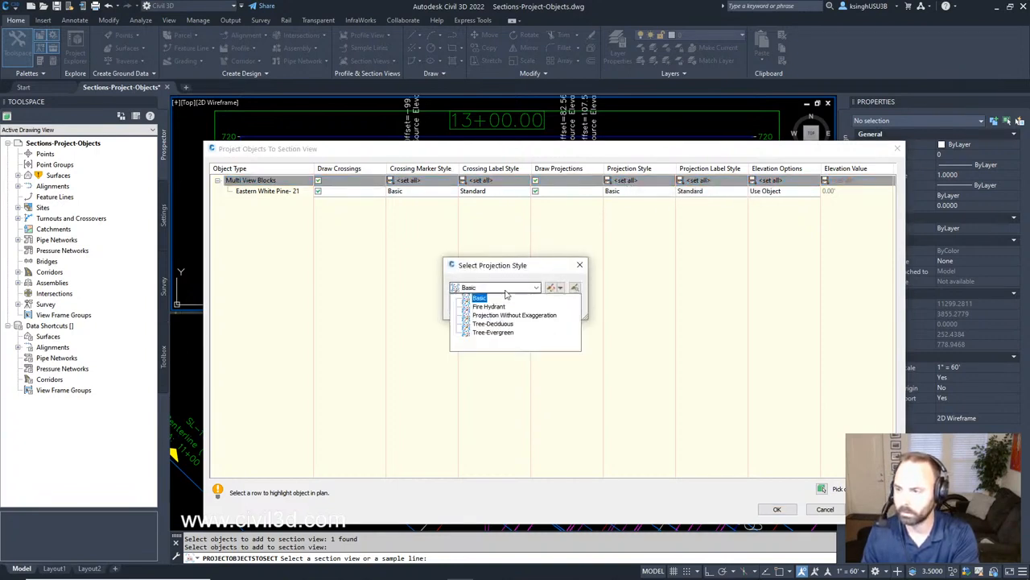
click(536, 319)
click(473, 312)
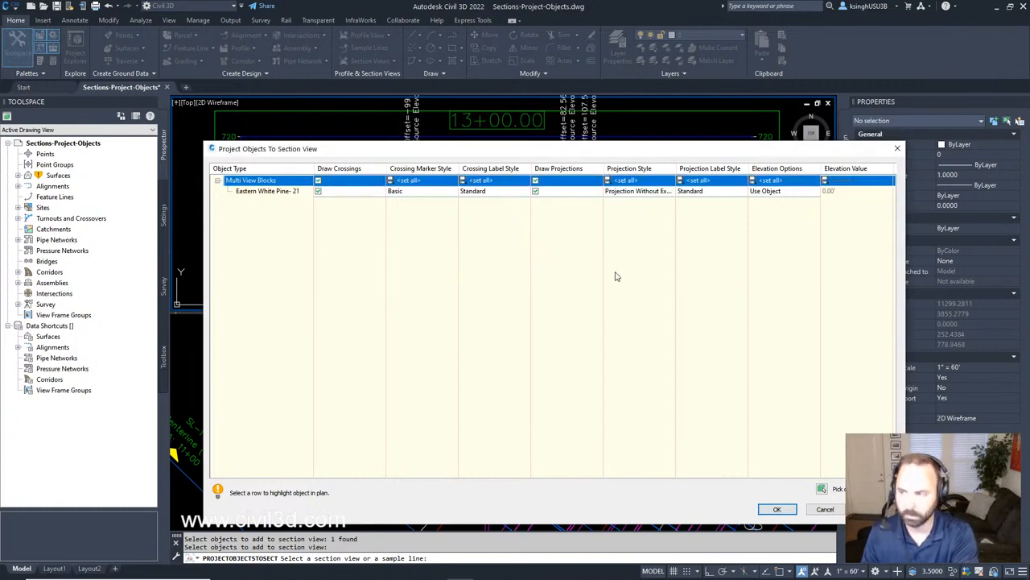
click(768, 181)
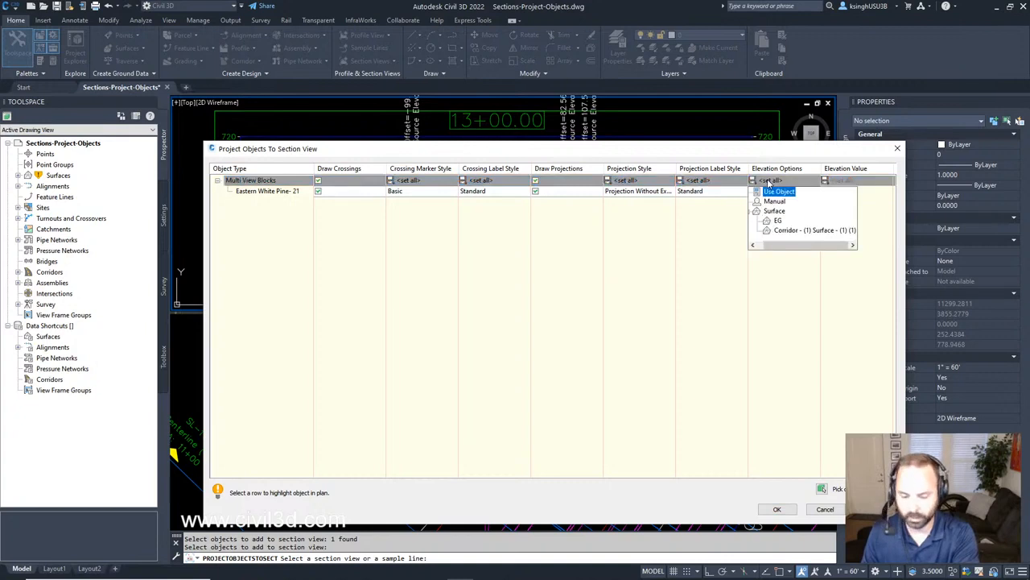
click(778, 221)
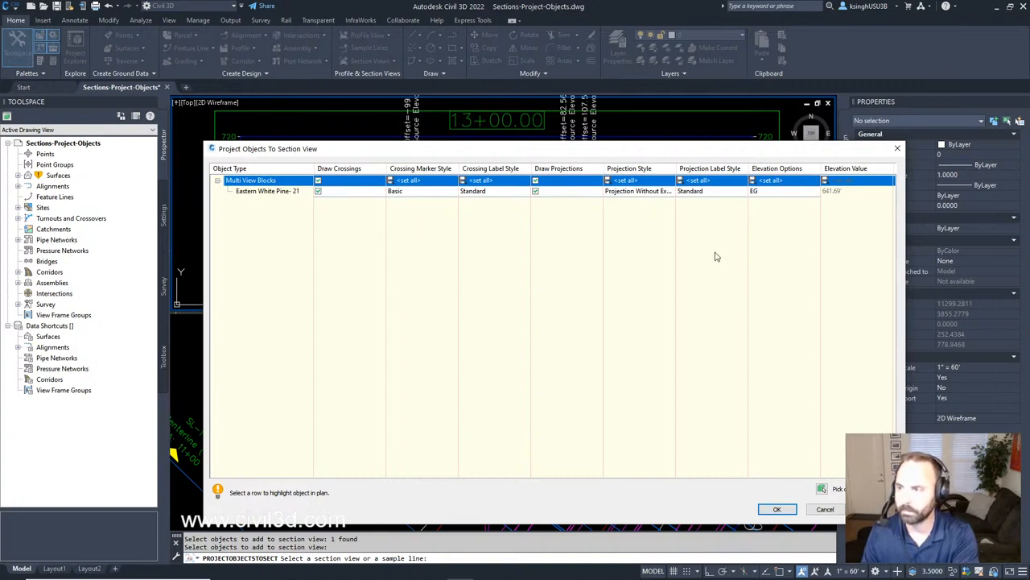
Set the projection label style to Offset and Elevation and project the tree onto the section view
click(701, 180)
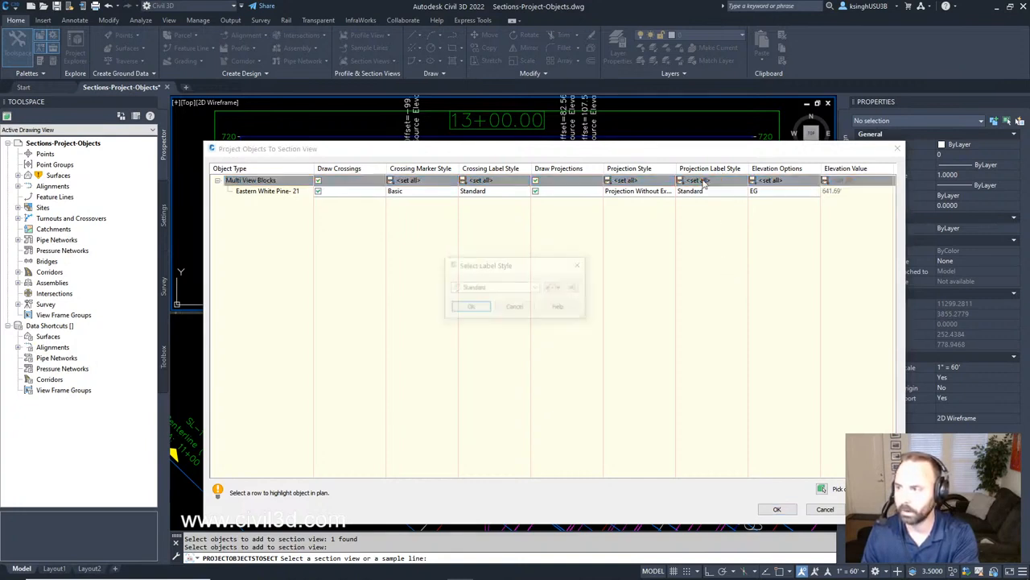
click(536, 287)
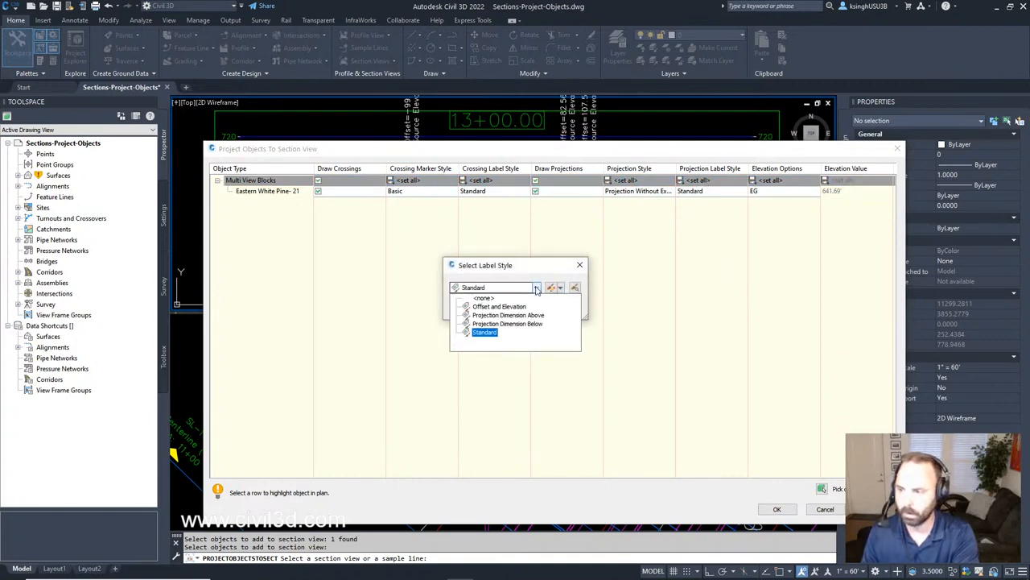
click(499, 307)
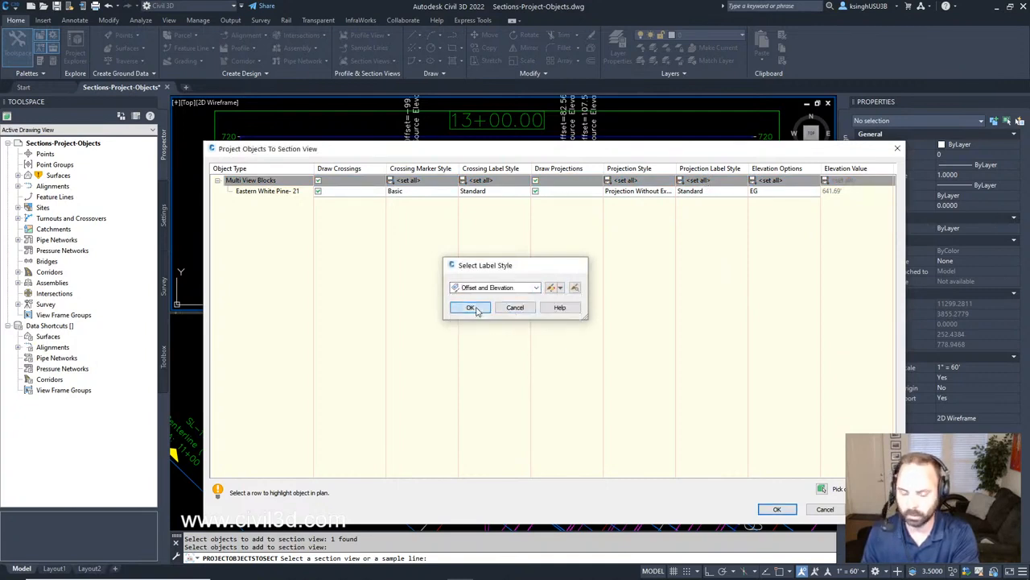
click(474, 308)
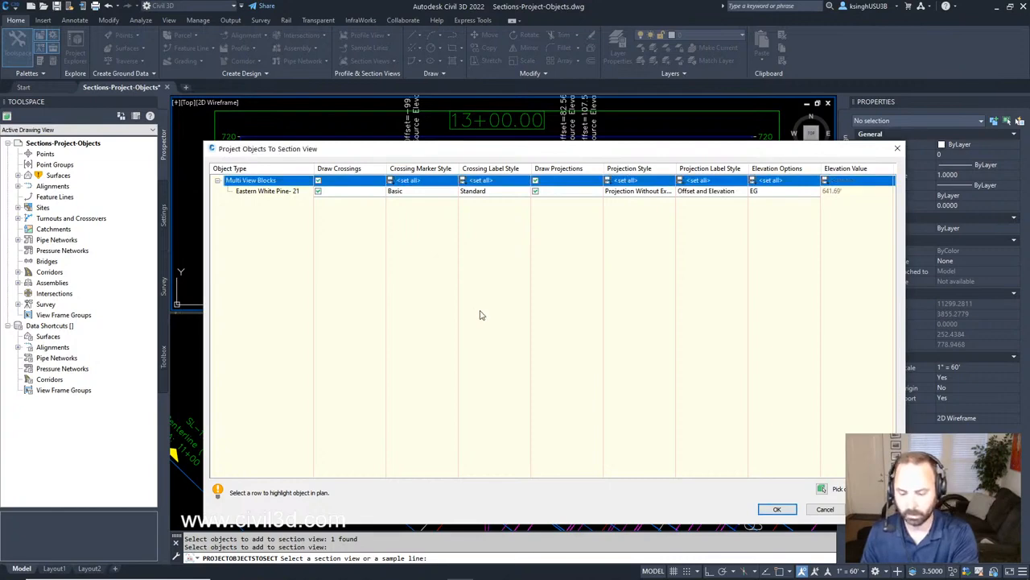
click(774, 509)
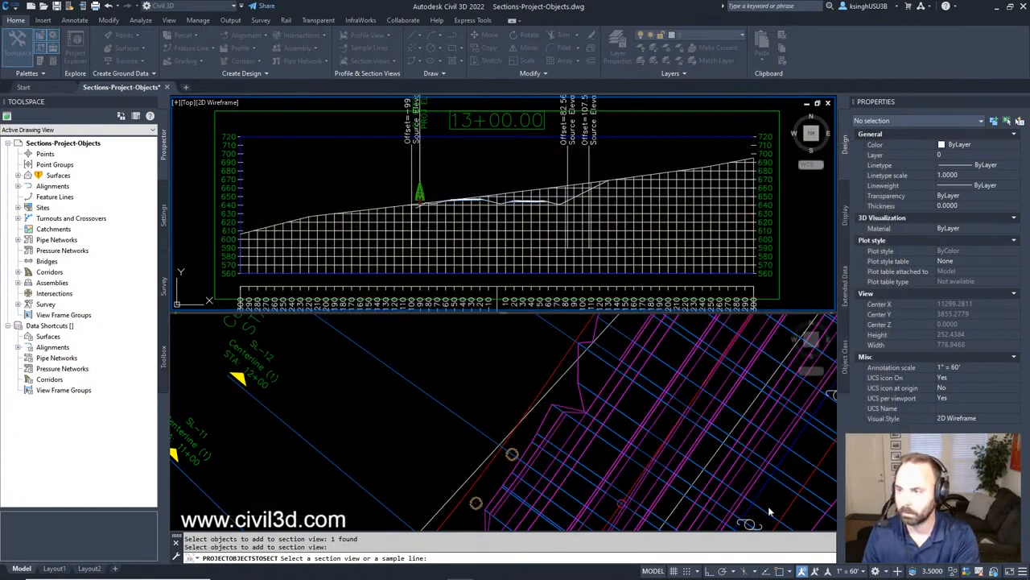
Examine the projected tree and the extent of the crossing label at offset 82.568 in the 13+00.00 section view
scroll(478, 223, up, 5)
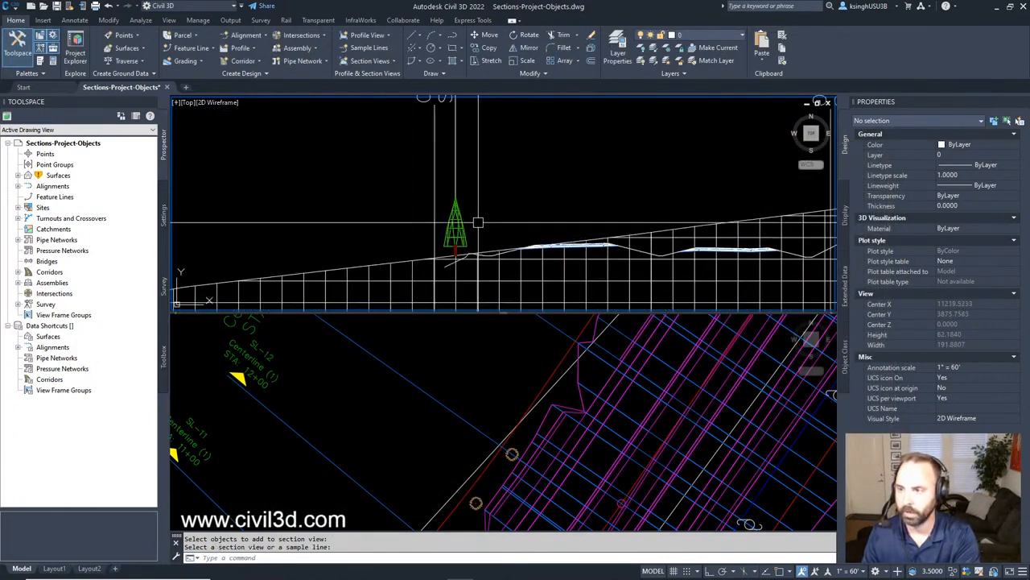
scroll(478, 222, down, 3)
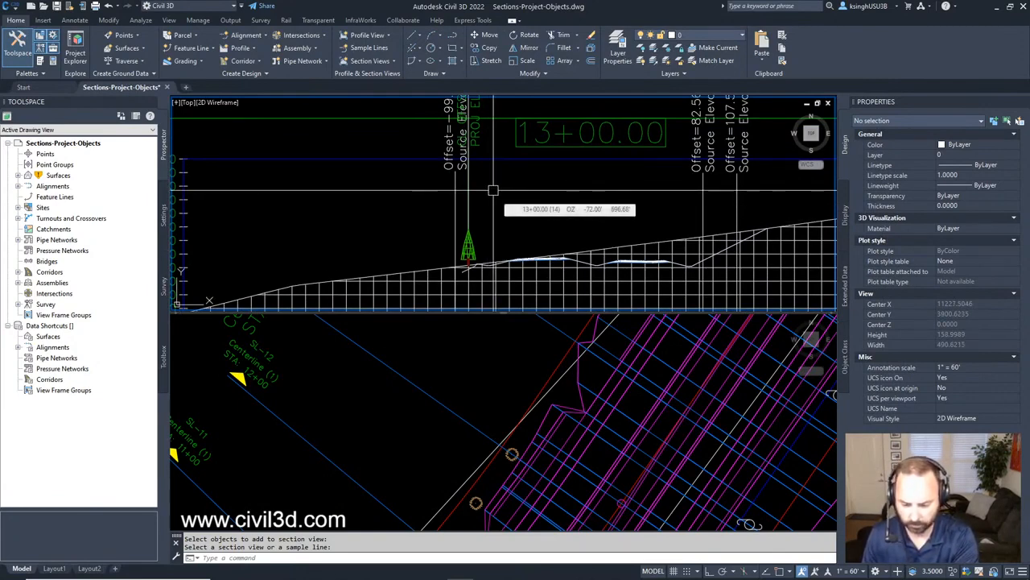
middle_drag(548, 238, 526, 224)
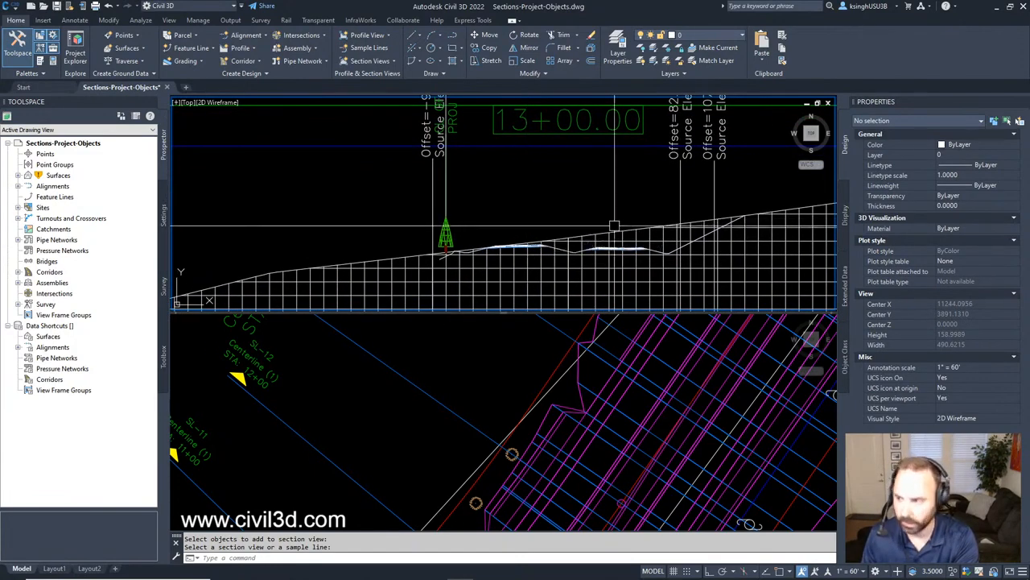
click(680, 188)
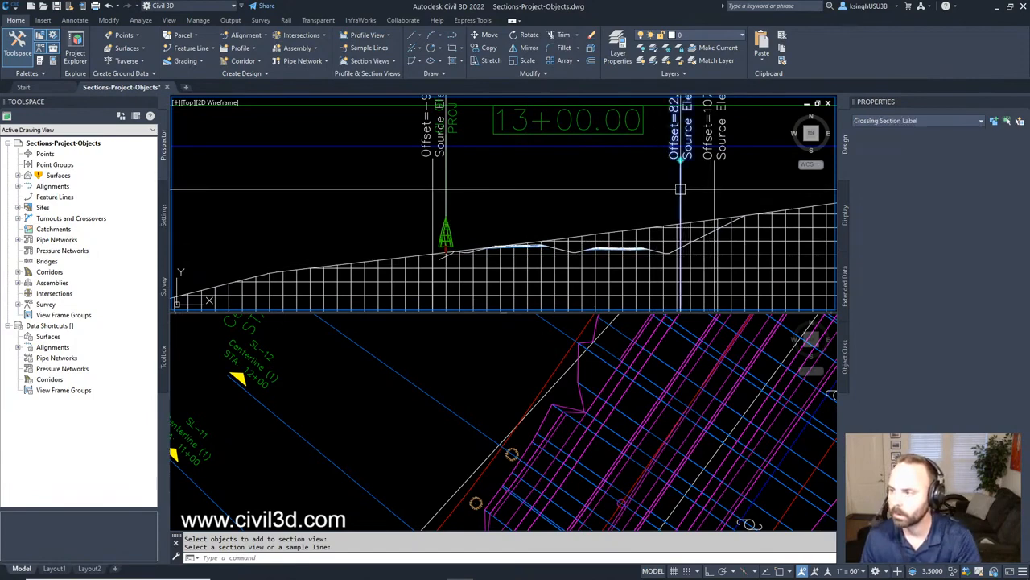
scroll(689, 237, up, 3)
scroll(686, 235, down, 5)
scroll(668, 256, up, 6)
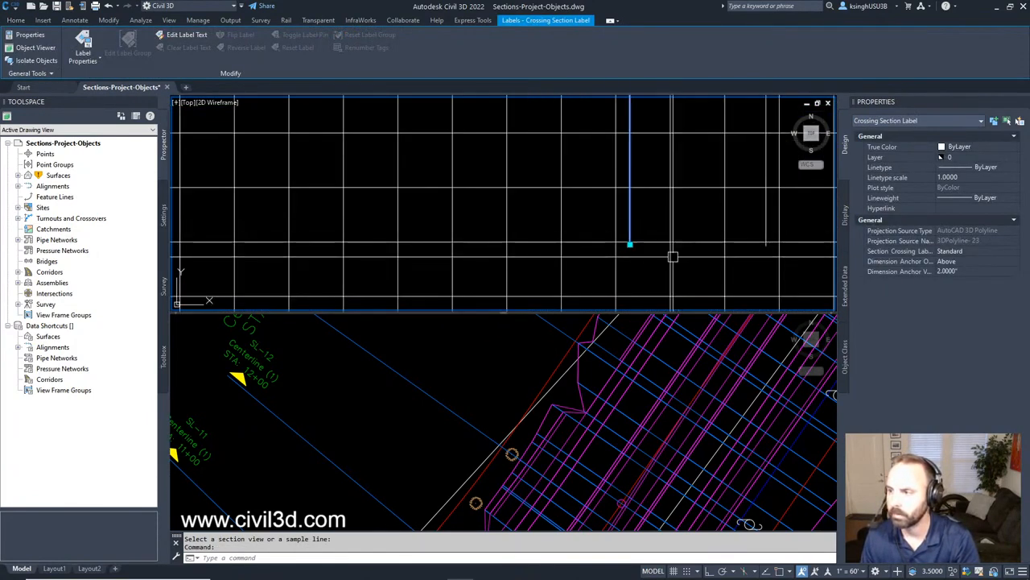
scroll(648, 250, down, 5)
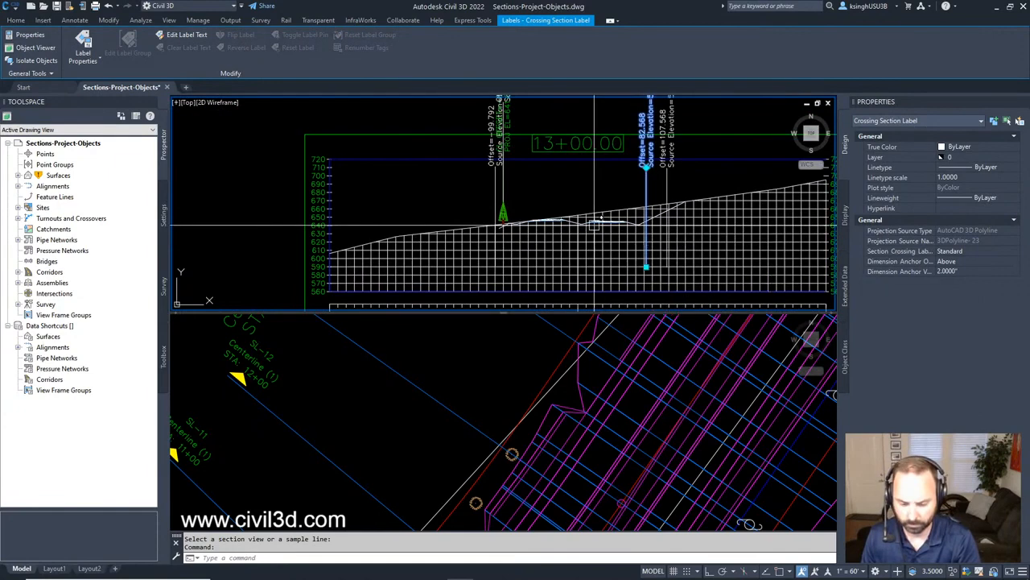
key(Escape)
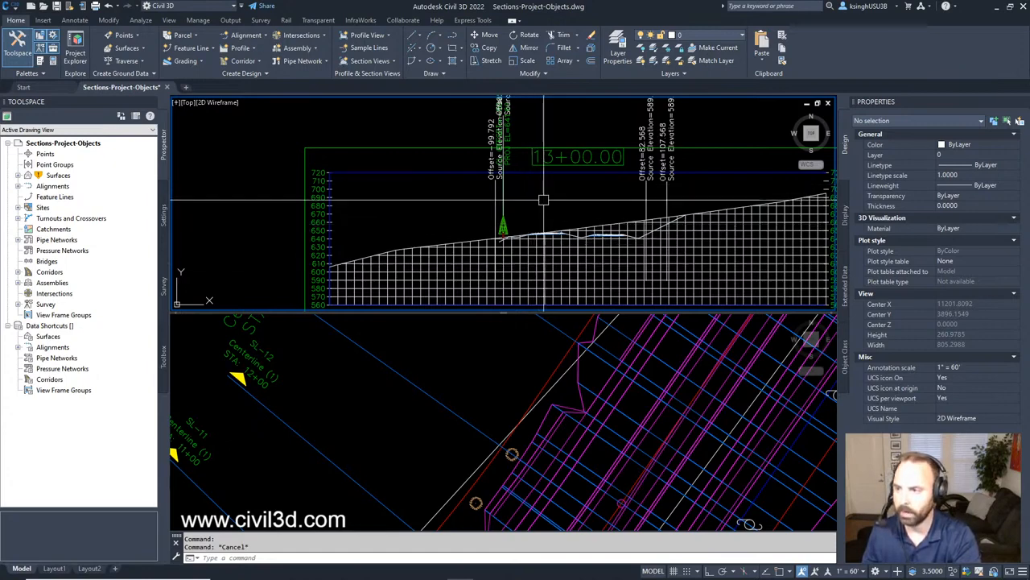
mouse_move(543, 198)
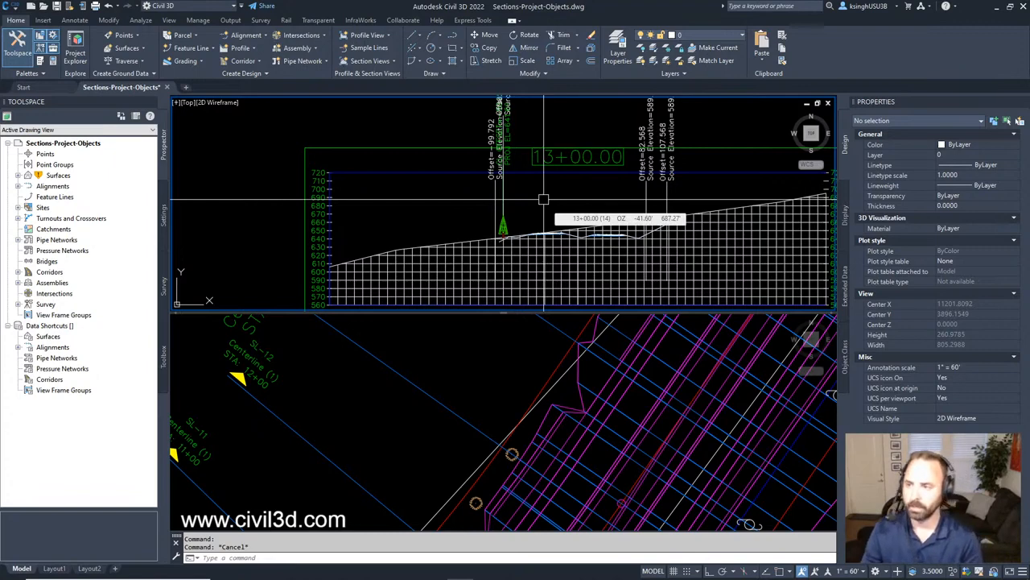
Examine the projected tree's shape and its base against the ground line in the 13+00.00 section view
scroll(544, 199, up, 4)
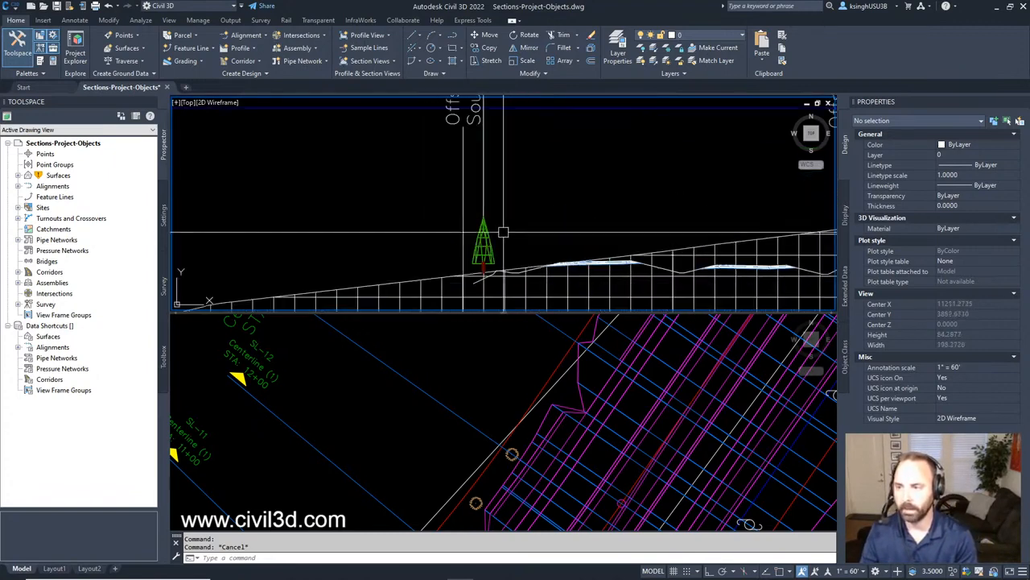
scroll(503, 232, up, 2)
scroll(505, 242, down, 2)
scroll(495, 273, up, 4)
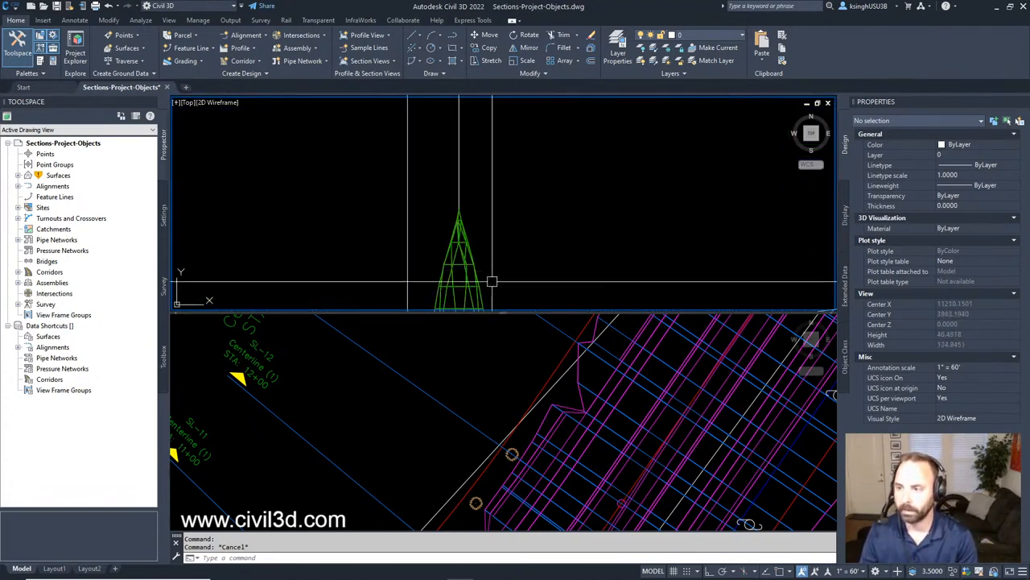
middle_drag(478, 281, 478, 252)
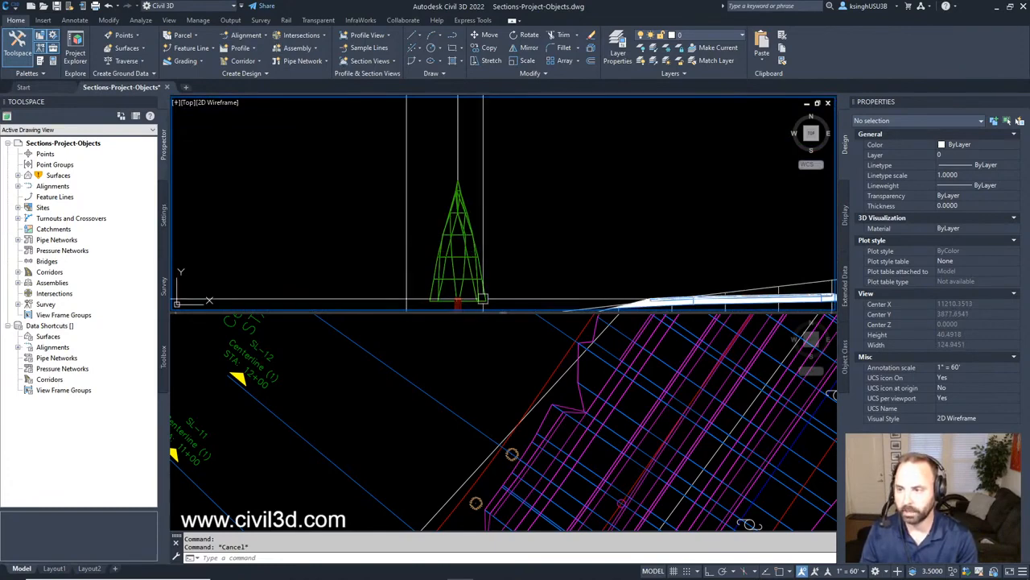
scroll(483, 299, down, 6)
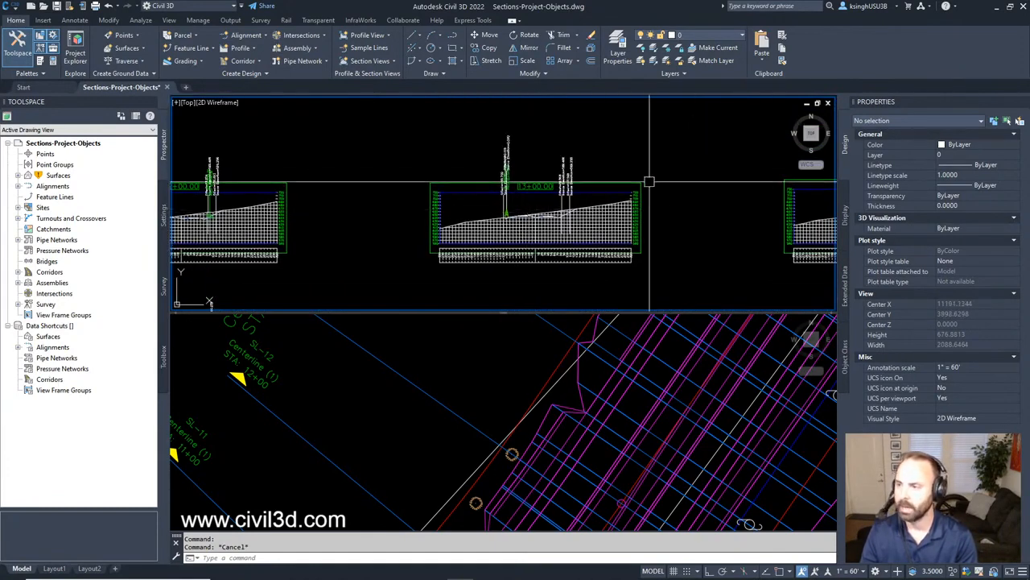
Move the utility pole block southwest in the plan to about X 5181.26, Y 4418.45
click(640, 444)
scroll(644, 447, down, 5)
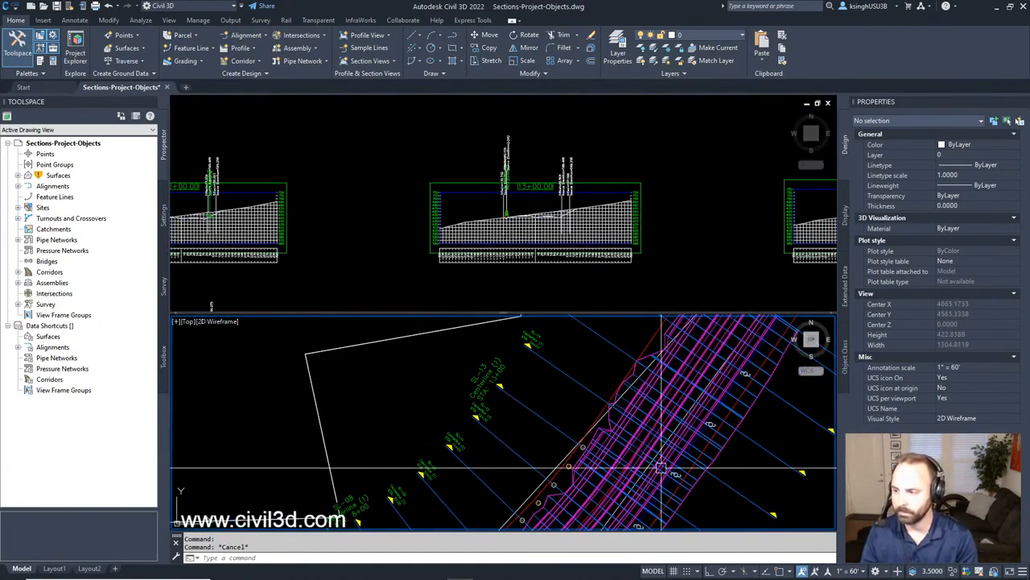
middle_drag(684, 455, 616, 482)
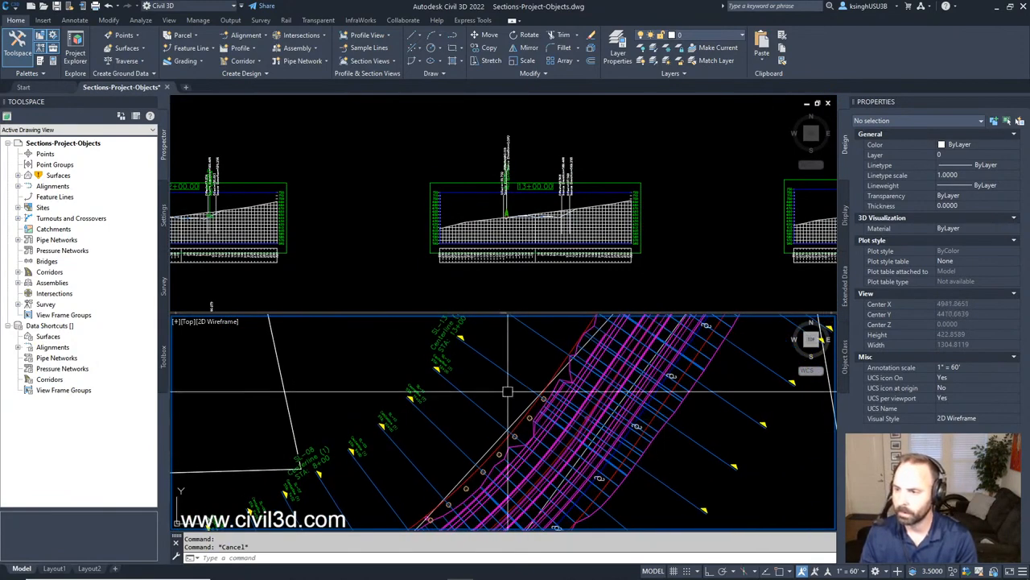
scroll(633, 430, up, 5)
scroll(632, 402, down, 6)
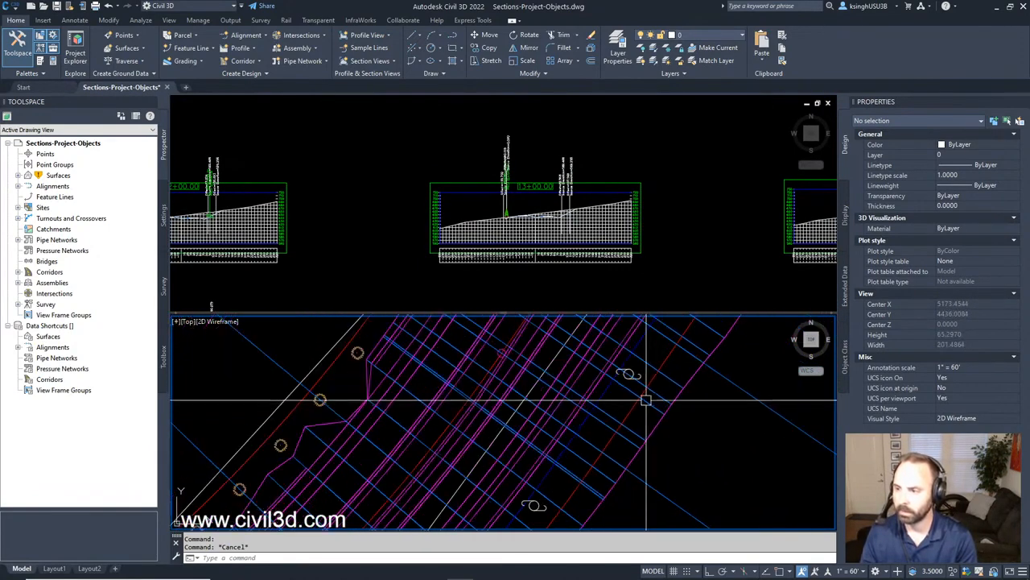
scroll(628, 376, up, 8)
click(600, 369)
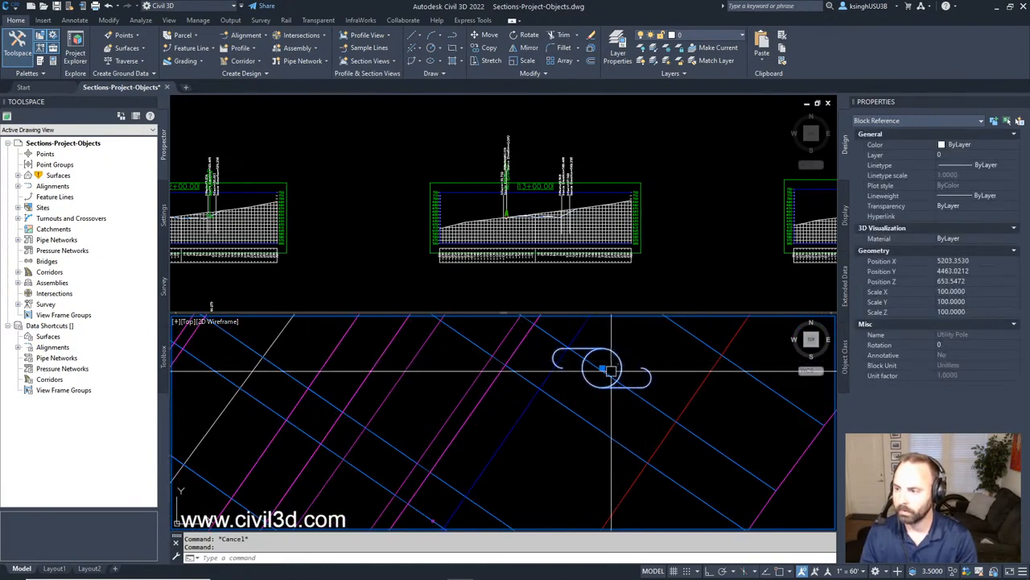
click(601, 368)
scroll(603, 364, down, 6)
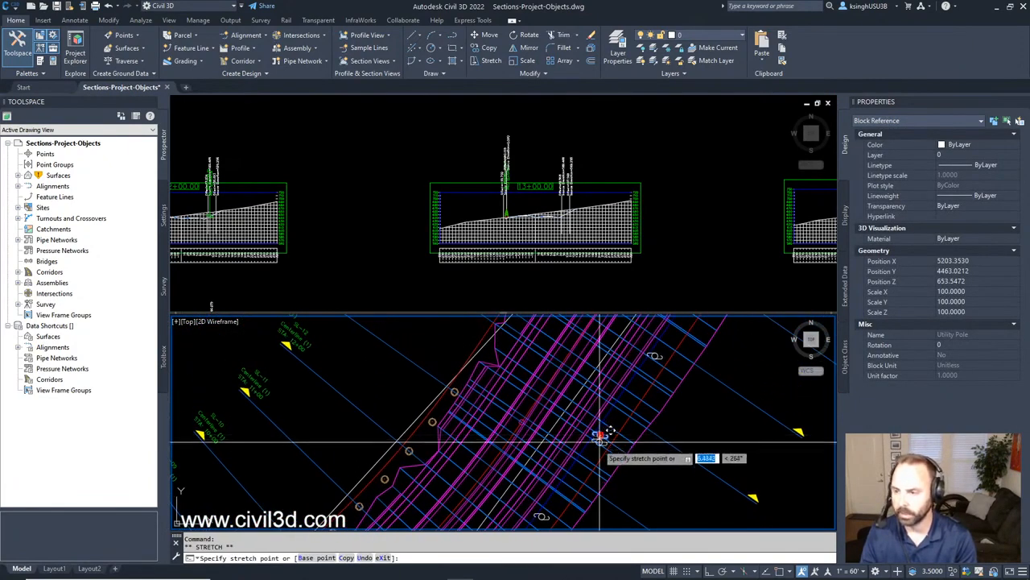
click(583, 468)
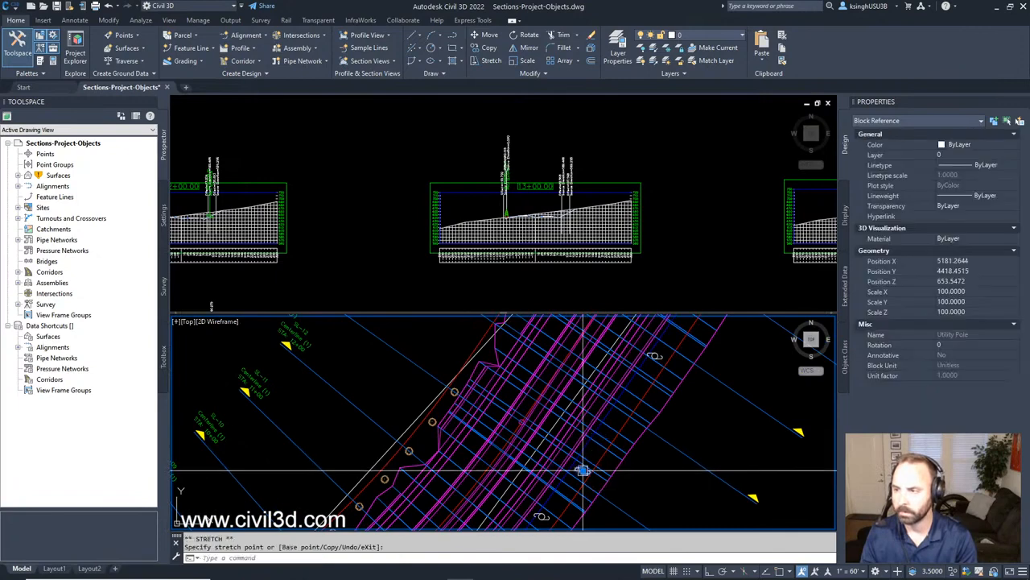
scroll(601, 424, up, 5)
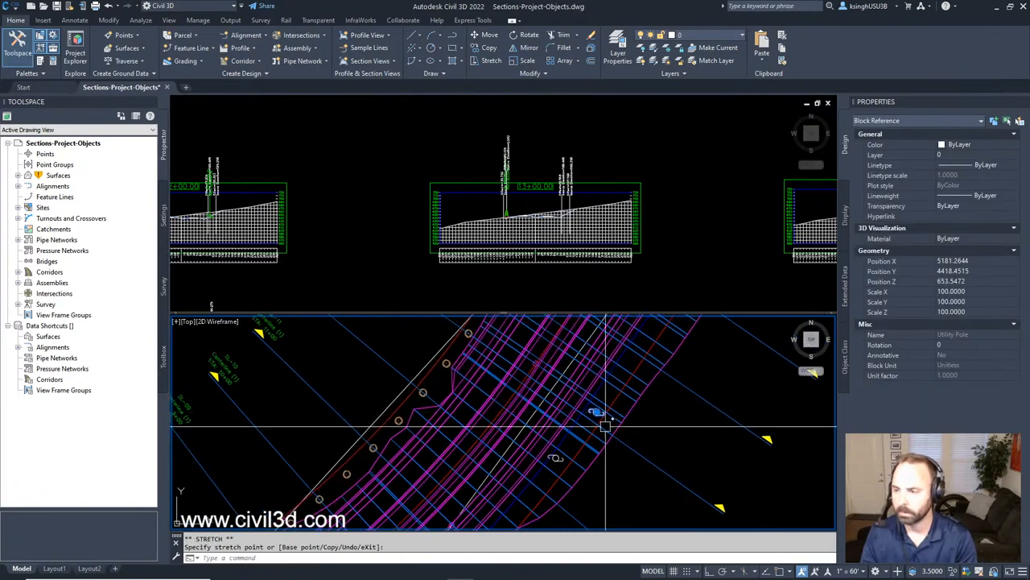
key(Escape)
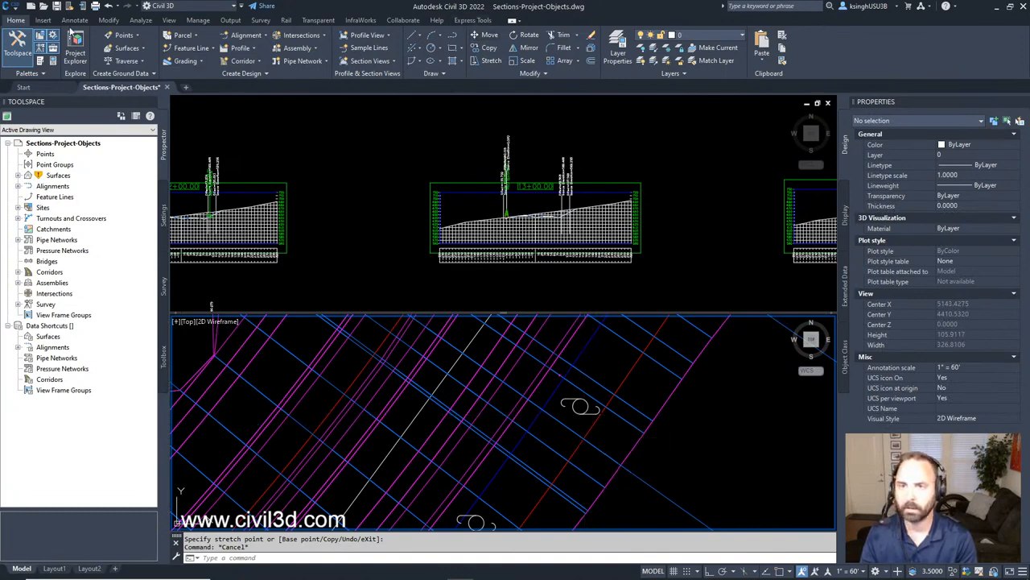
click(394, 63)
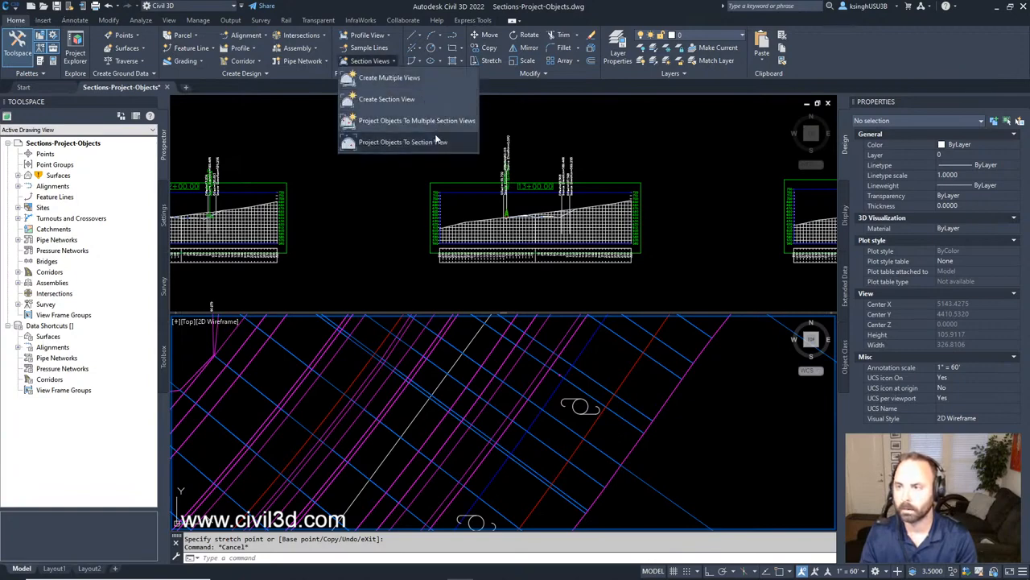
click(410, 142)
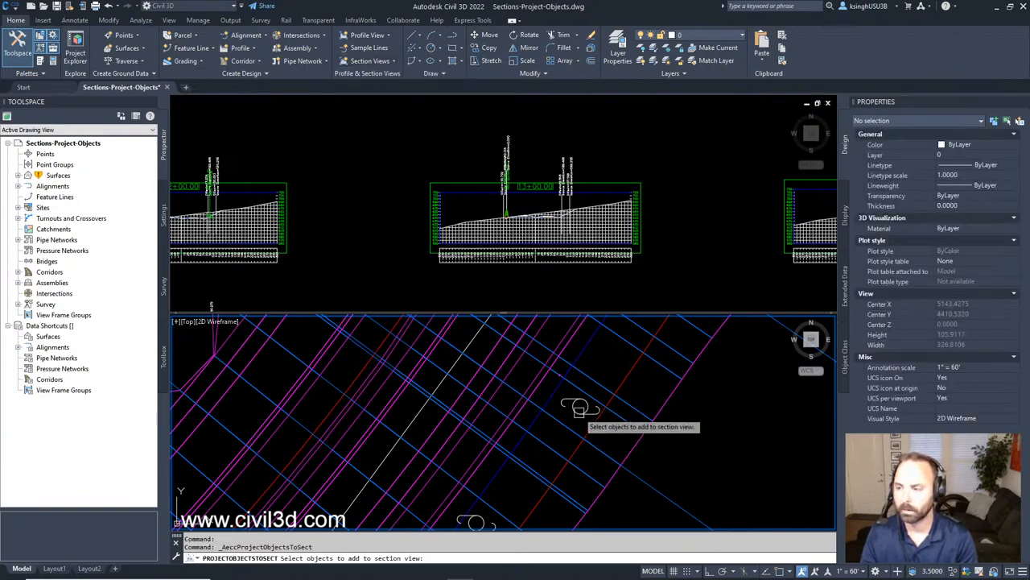
click(613, 289)
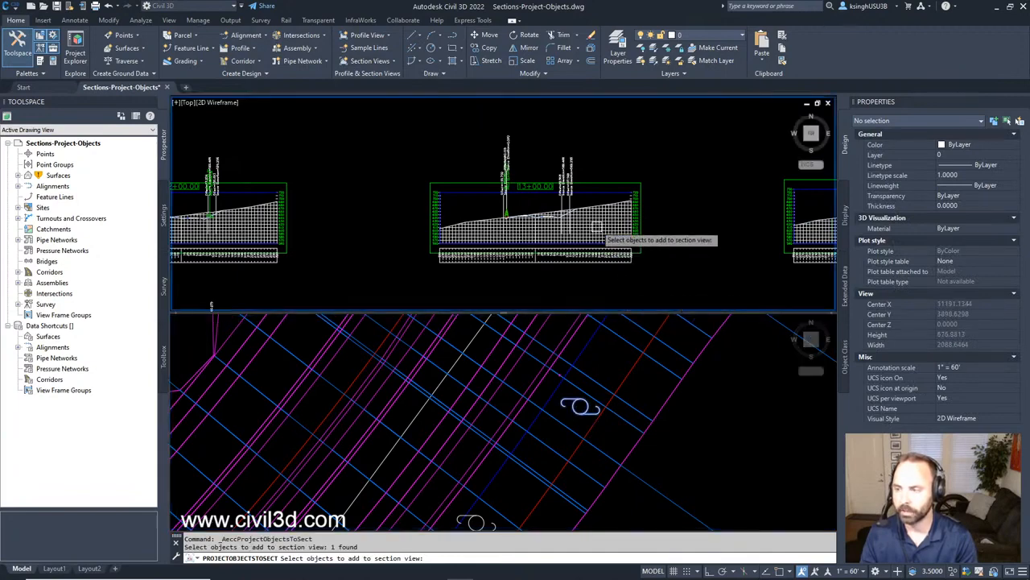
click(591, 225)
click(582, 214)
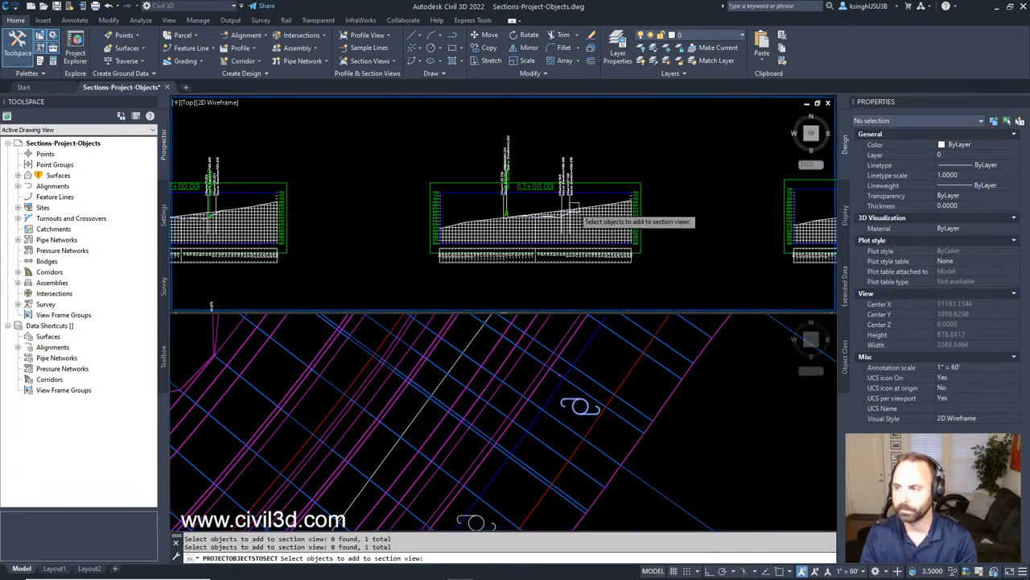
scroll(563, 206, up, 5)
scroll(573, 214, down, 4)
middle_drag(558, 237, 538, 199)
click(511, 179)
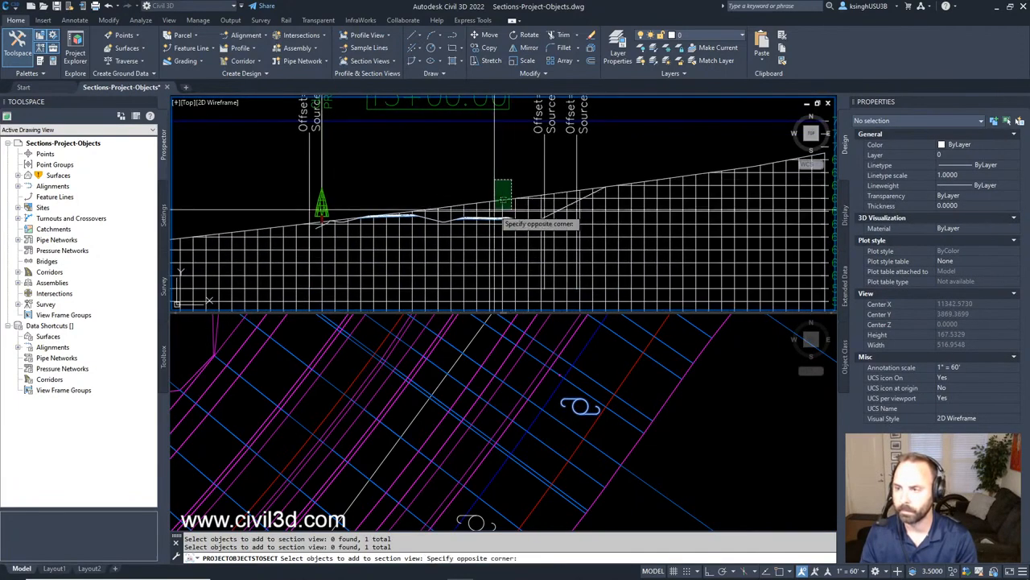
click(493, 209)
click(527, 241)
scroll(540, 235, down, 3)
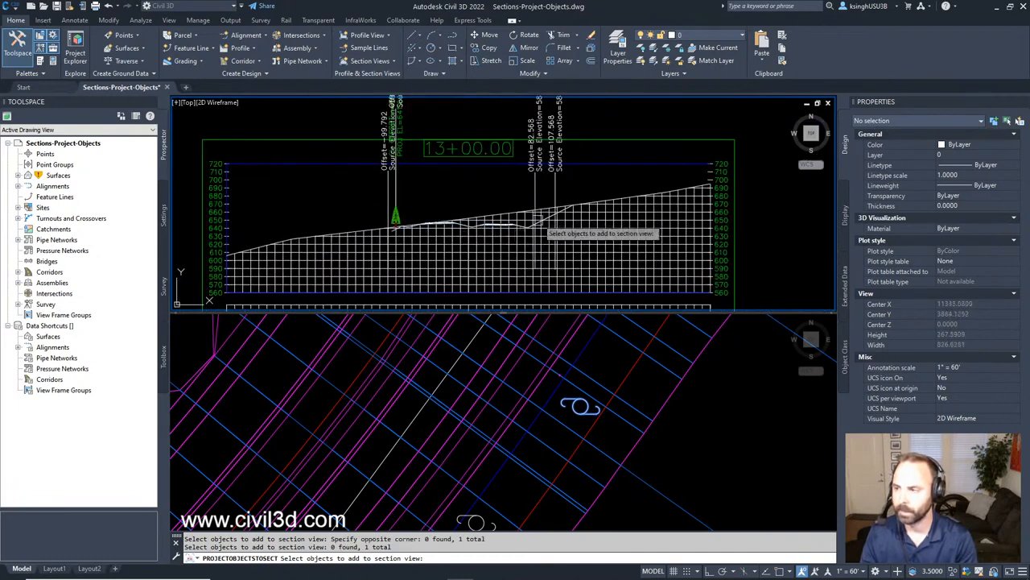
scroll(540, 235, up, 4)
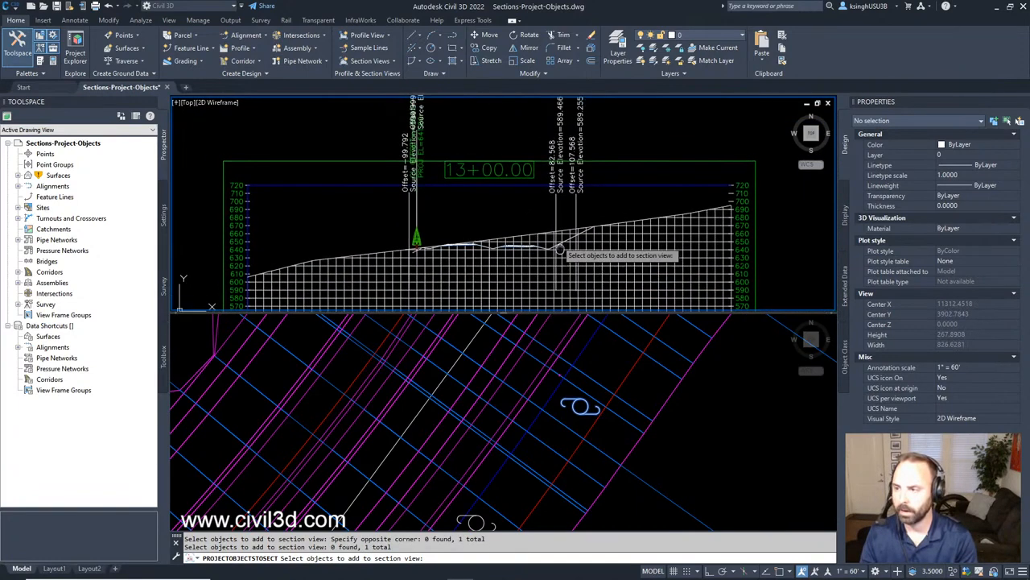
scroll(568, 238, down, 3)
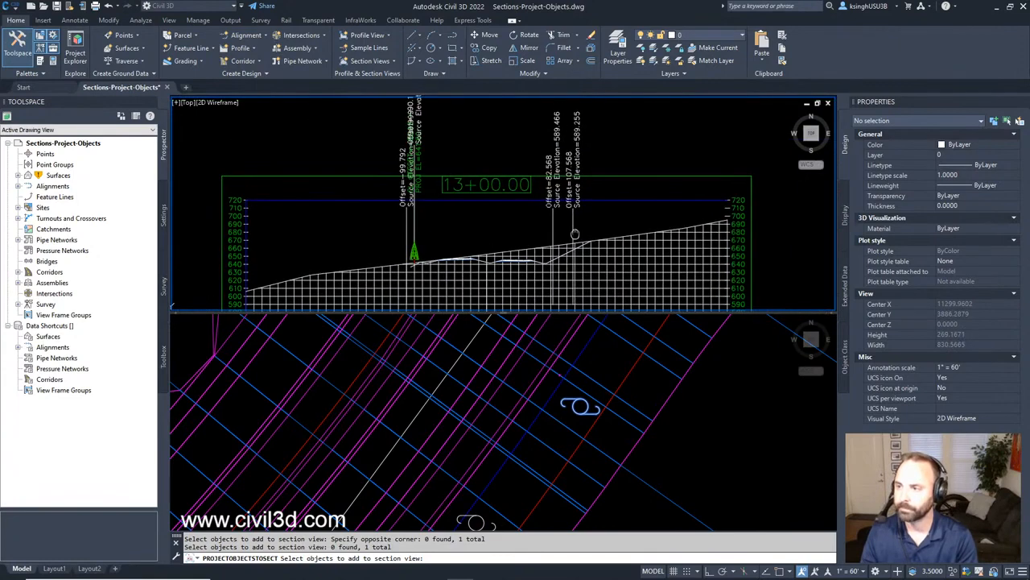
mouse_move(565, 268)
middle_down()
mouse_move(555, 205)
mouse_move(552, 253)
middle_up()
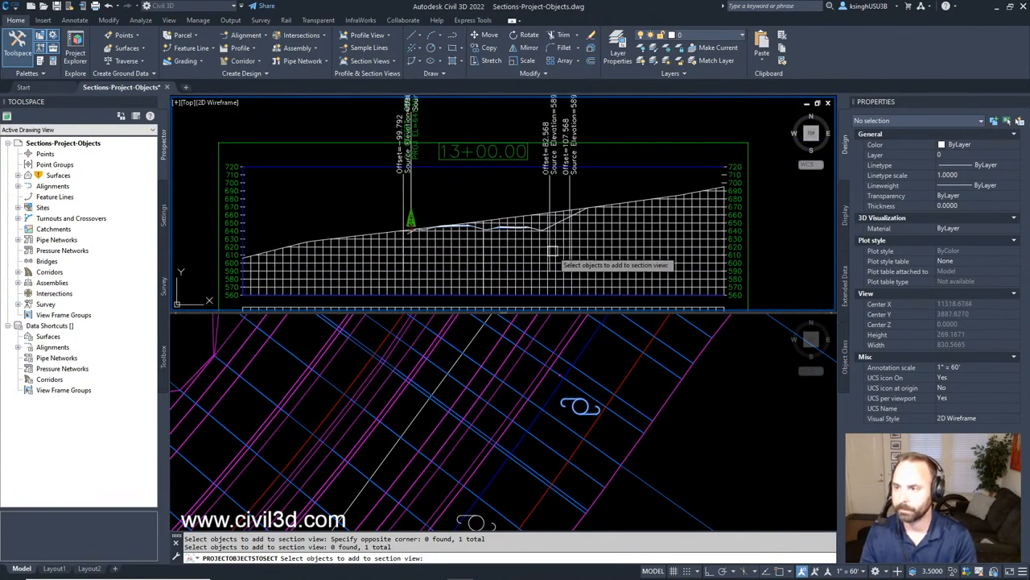
key(Escape)
key(Escape)
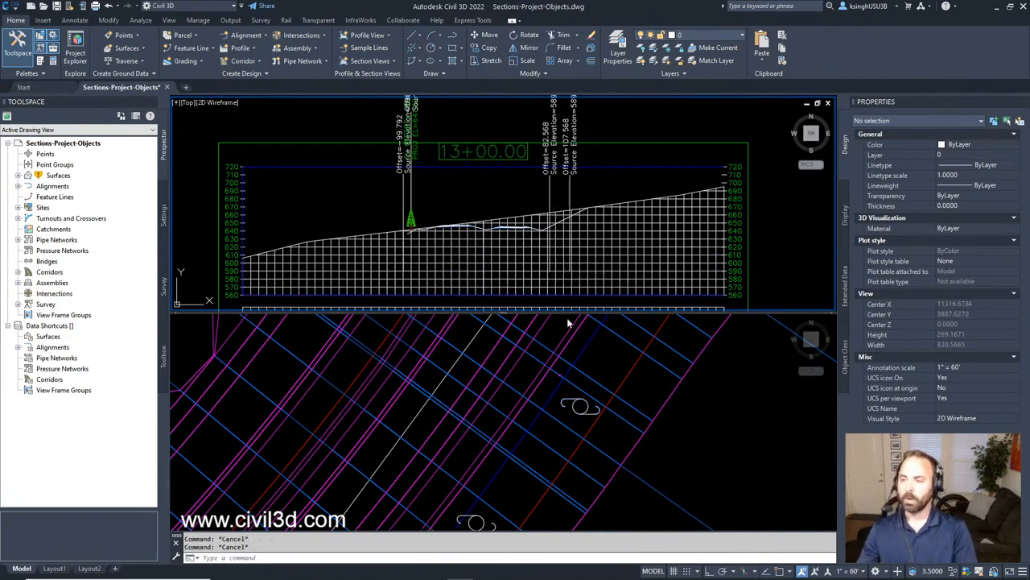
Select the projected tree in the 13+00.00 section view and compare its location with its highlighted source block in the plan
click(683, 399)
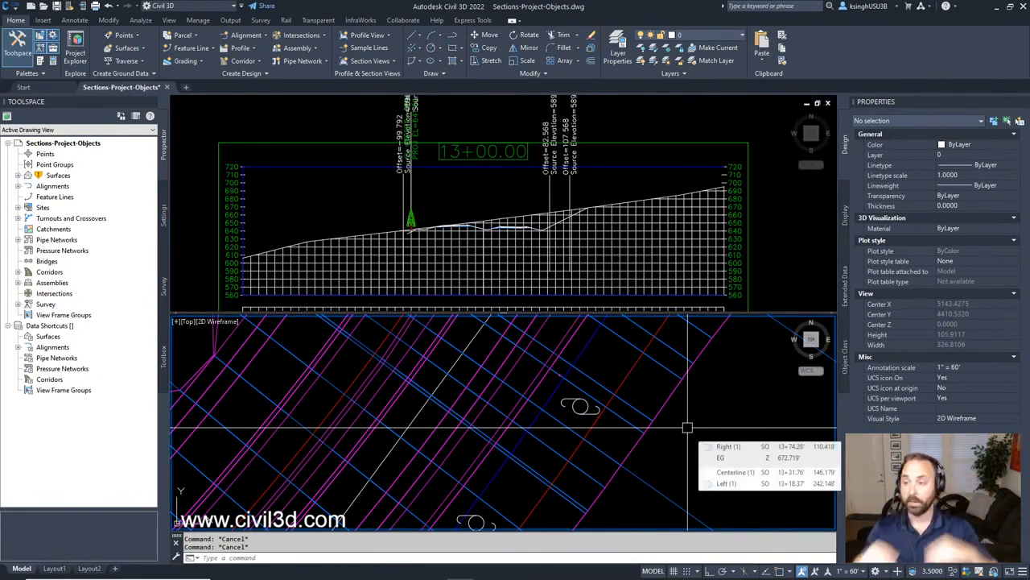
scroll(680, 419, down, 5)
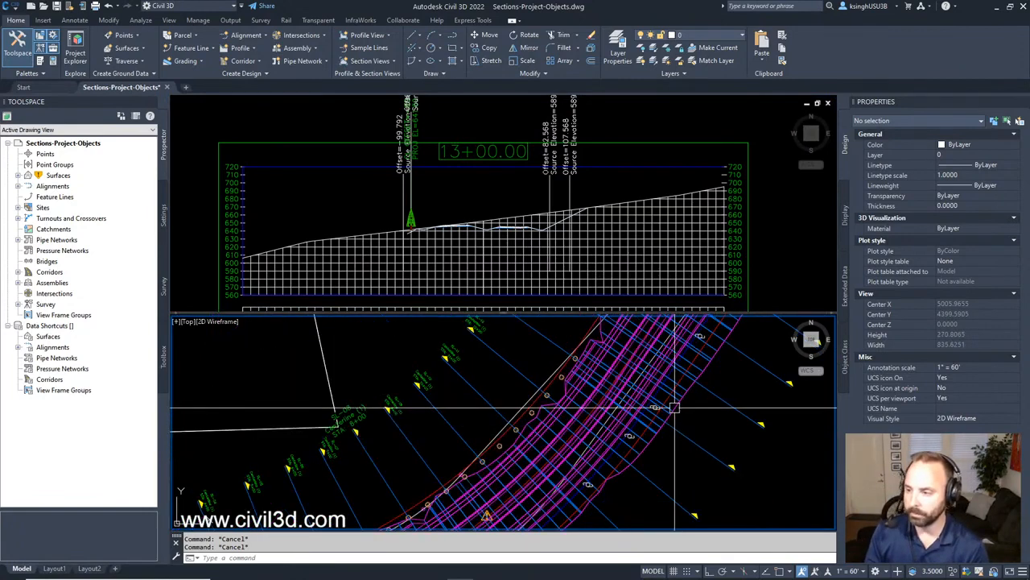
scroll(671, 408, down, 3)
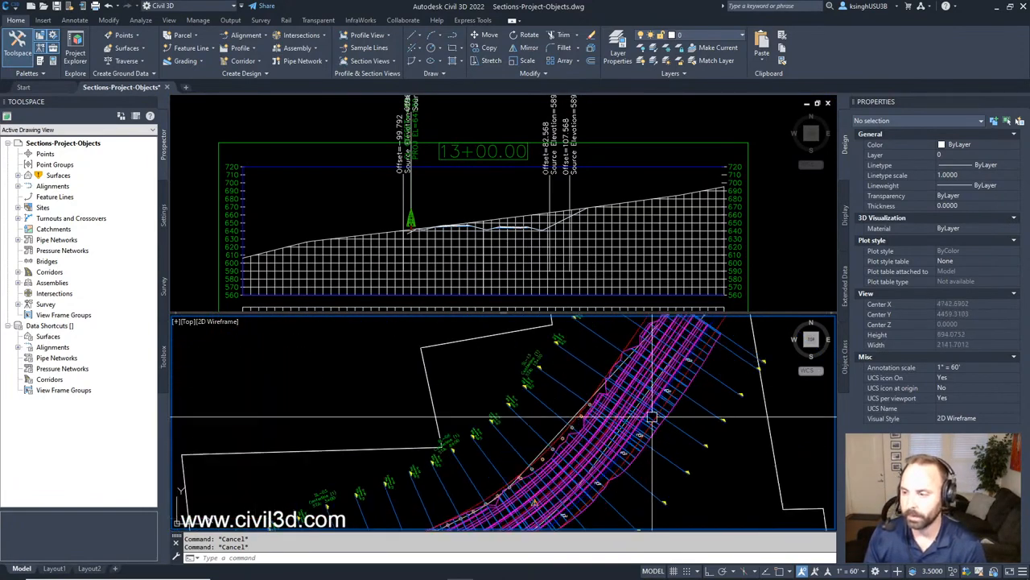
scroll(645, 422, up, 5)
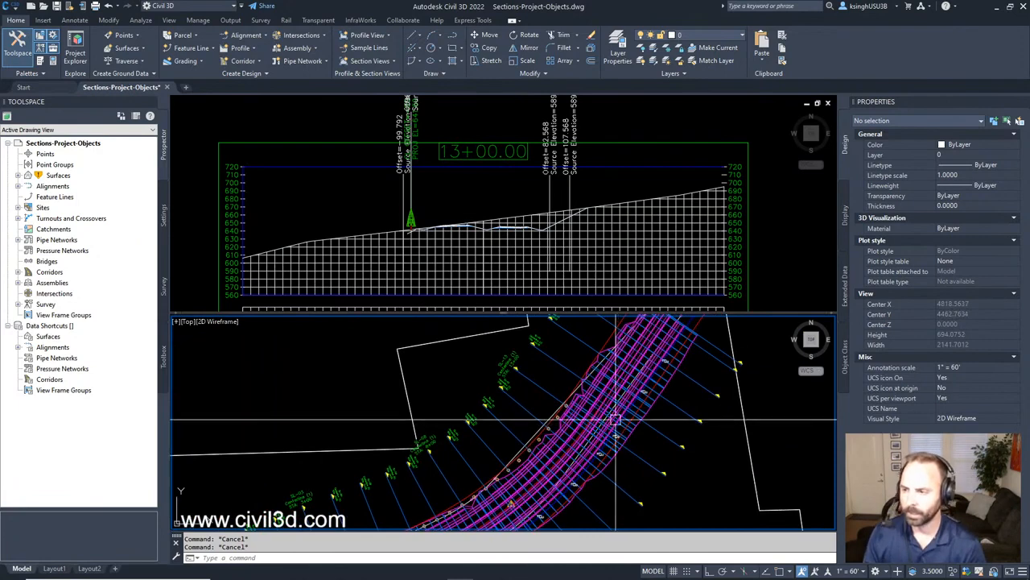
scroll(617, 413, down, 3)
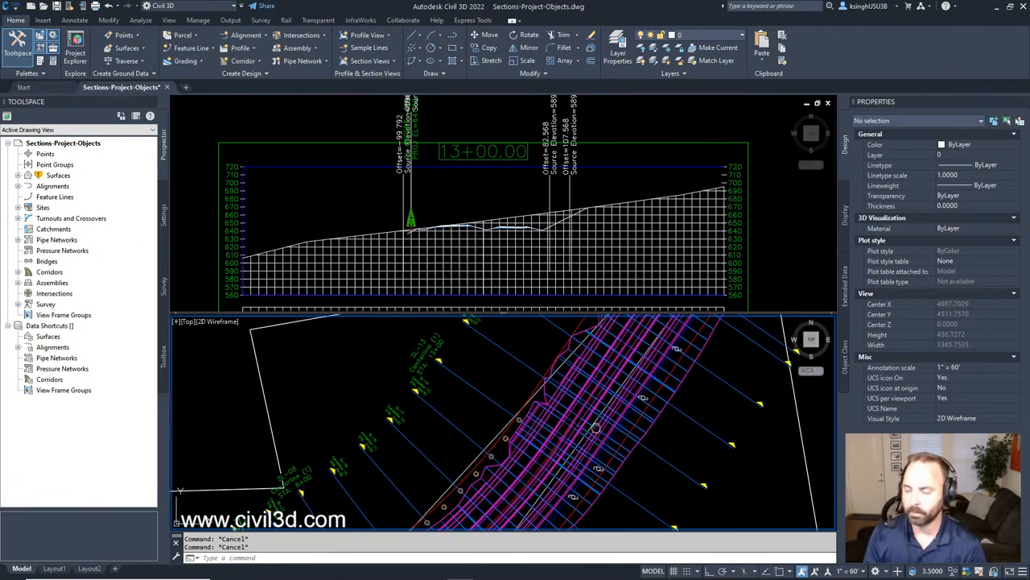
click(487, 235)
scroll(456, 225, up, 3)
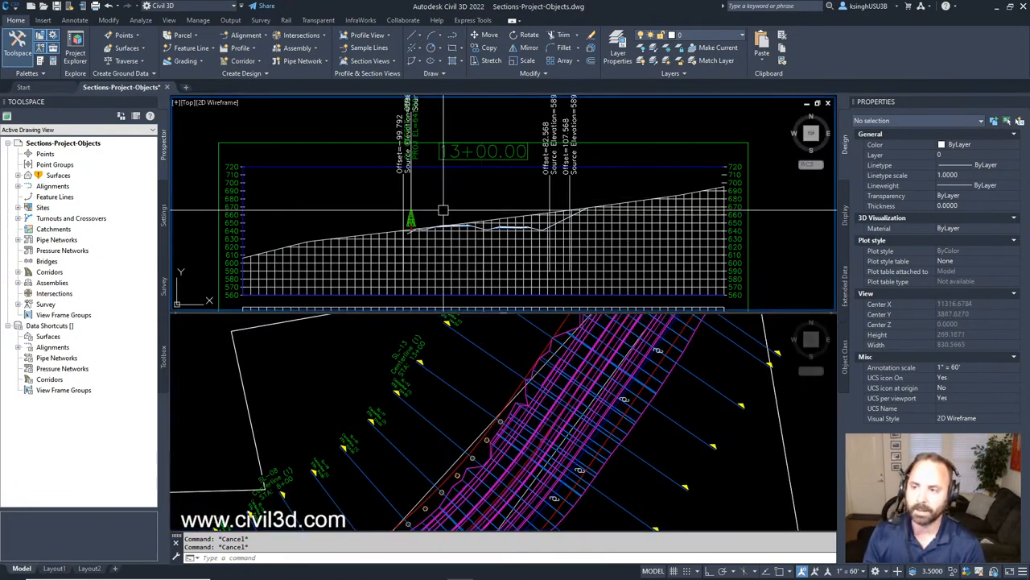
scroll(455, 225, up, 2)
click(416, 241)
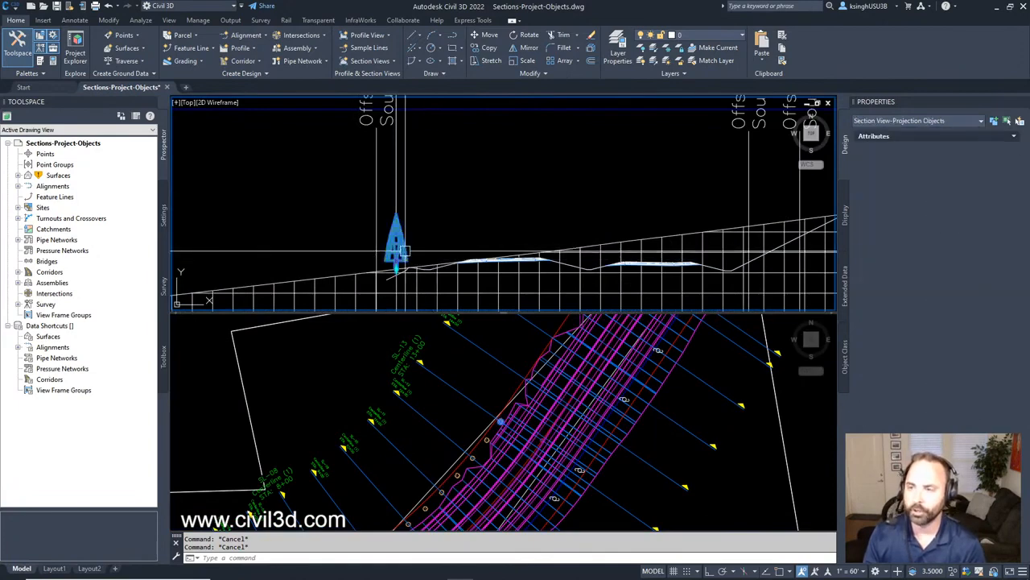
middle_drag(450, 233, 473, 216)
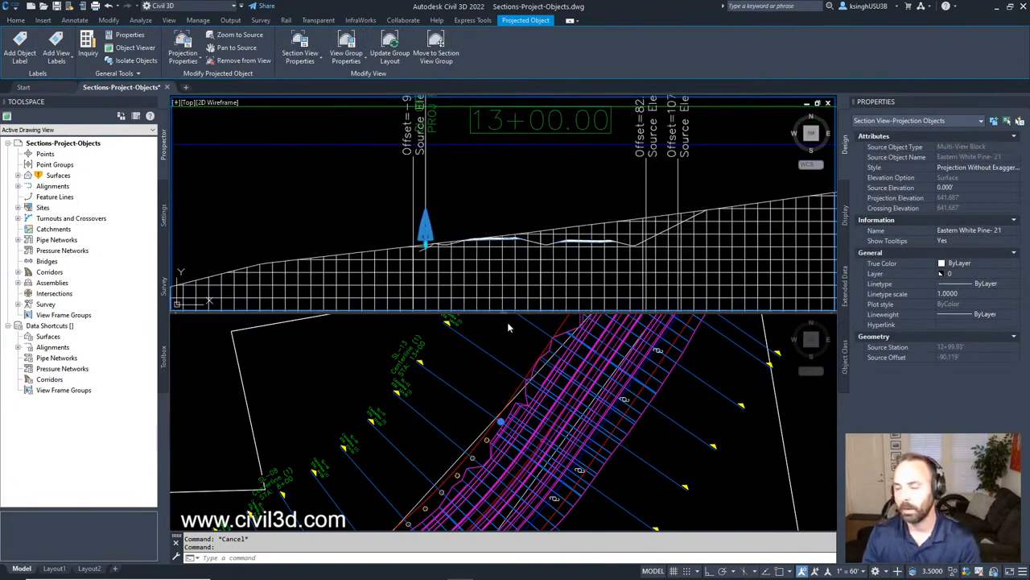
click(499, 394)
middle_drag(499, 375, 512, 421)
click(520, 199)
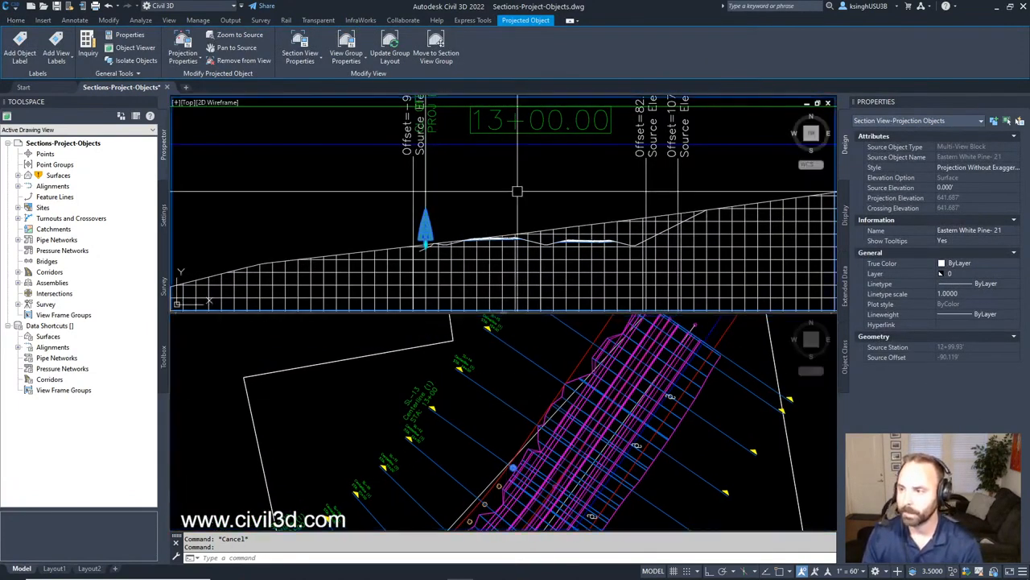
scroll(516, 192, down, 2)
middle_drag(516, 190, 505, 223)
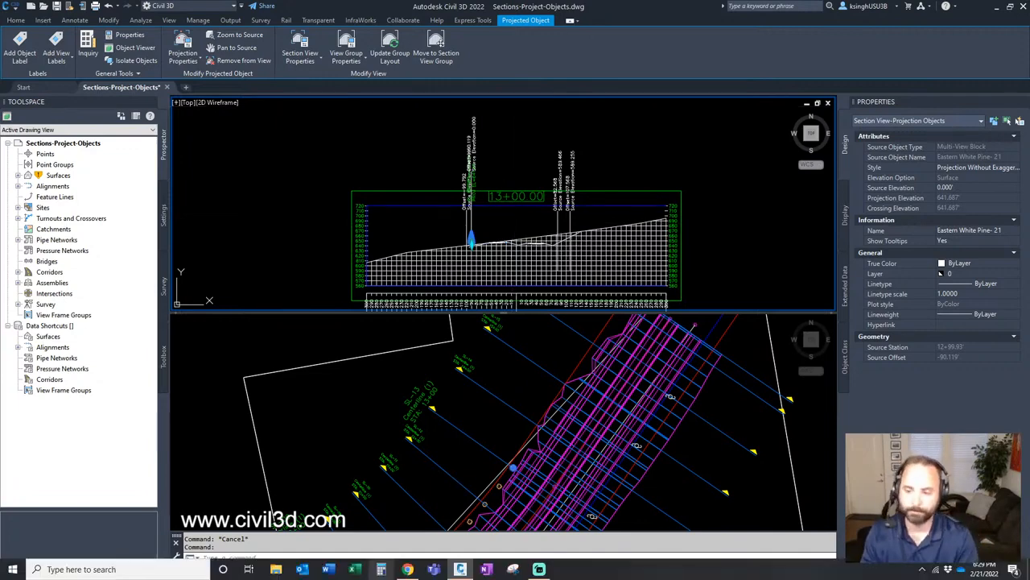
Switch to Chrome and go back from the training video listing to the Civil 3D Essentials subscription page
mouse_move(408, 568)
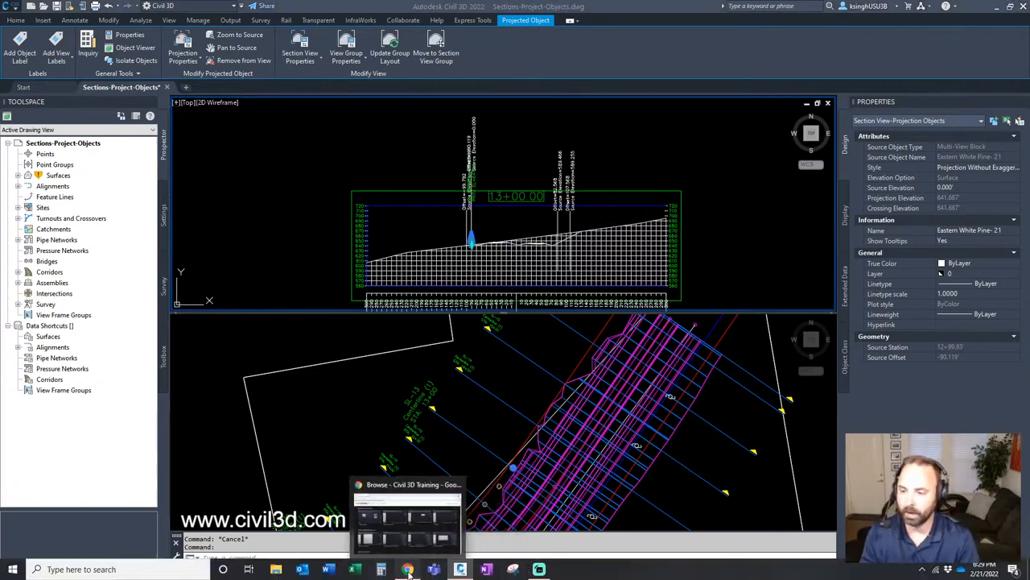
click(414, 534)
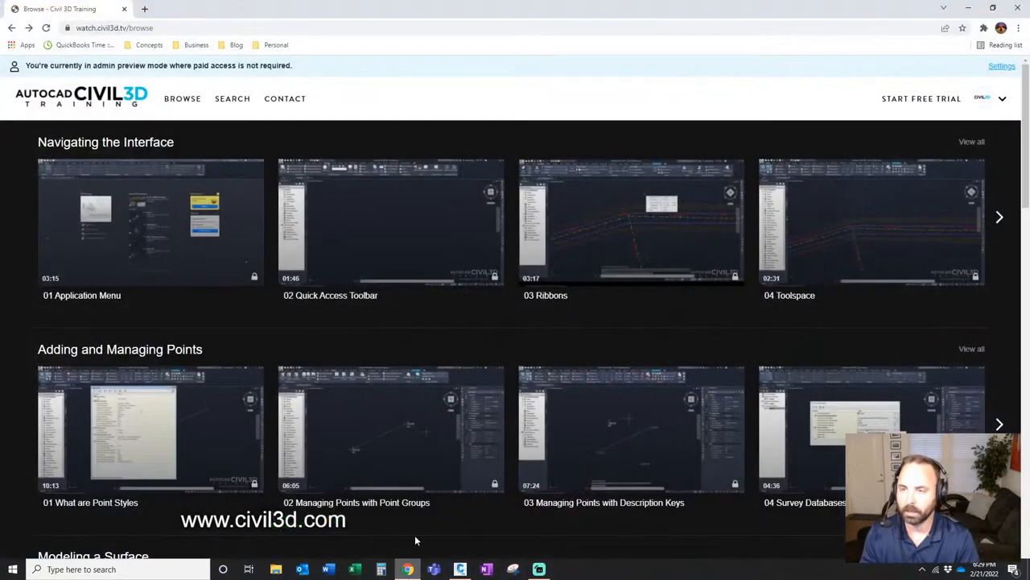
click(12, 28)
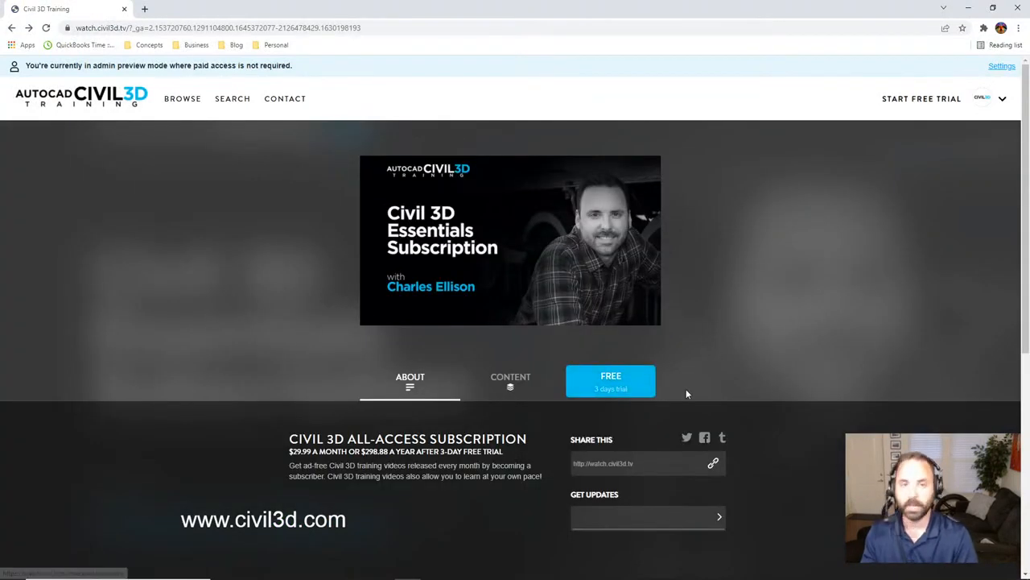
Show the subscription's content and look through the list of included Civil 3D courses
click(510, 387)
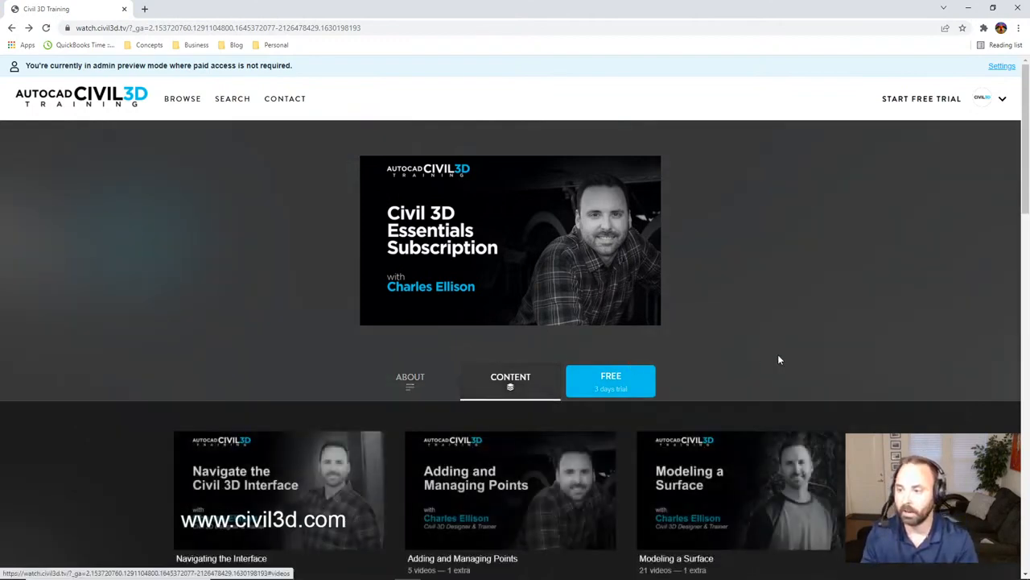
scroll(914, 338, down, 3)
scroll(914, 340, down, 6)
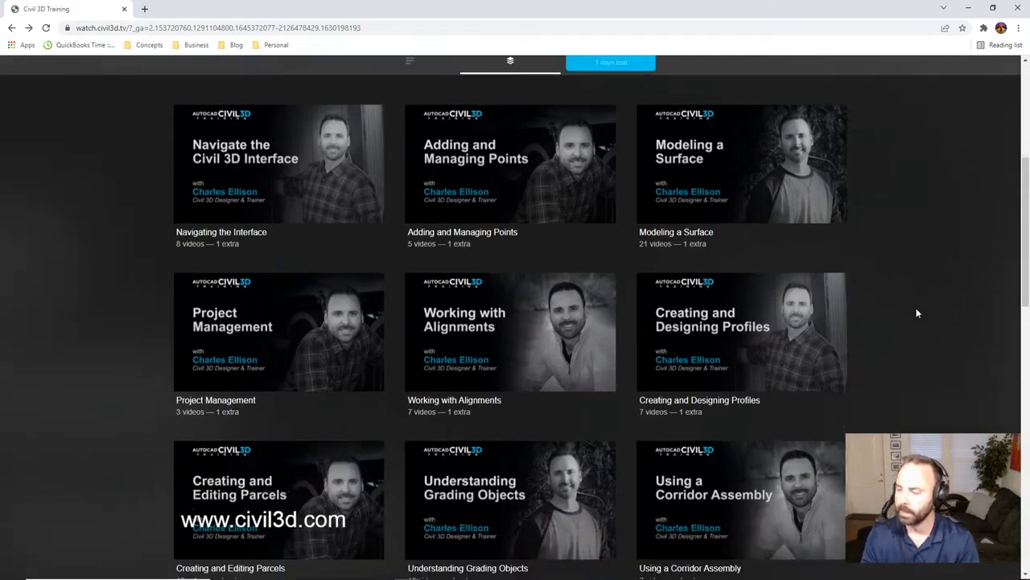
scroll(907, 330, up, 3)
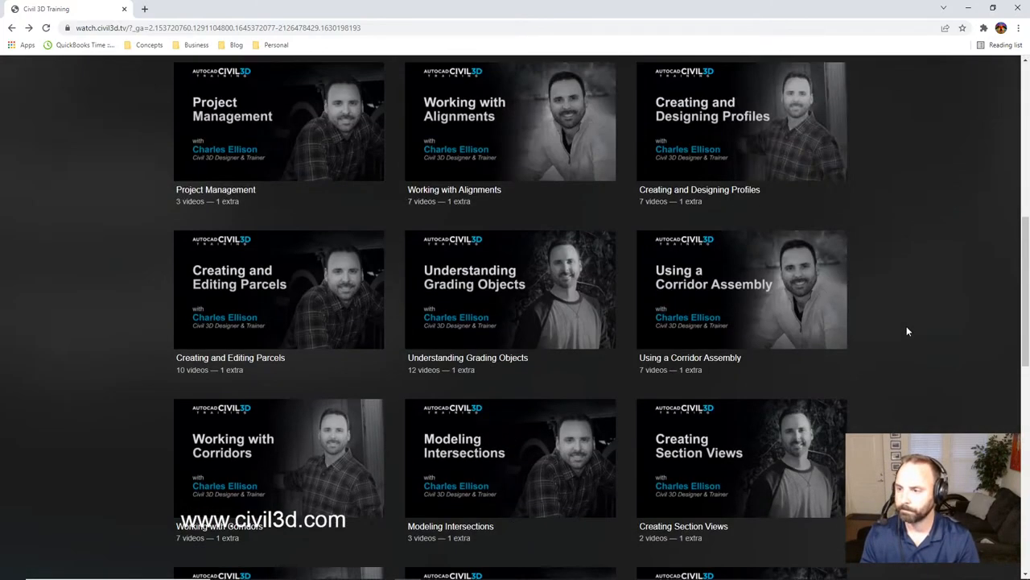
Review the video lessons and downloadable file of the Using a Corridor Assembly course, and return to the subscription page
click(755, 302)
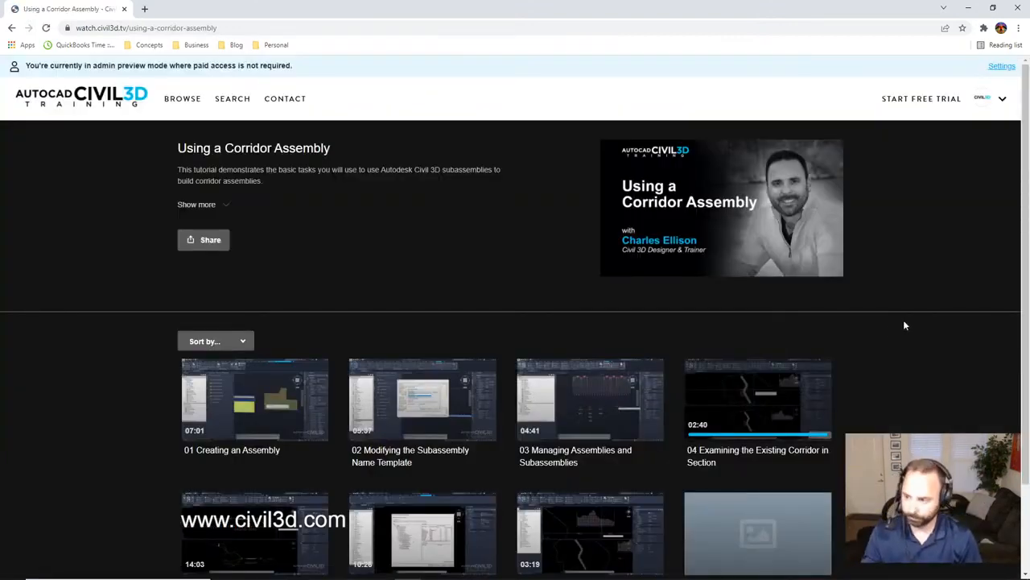
scroll(904, 325, down, 2)
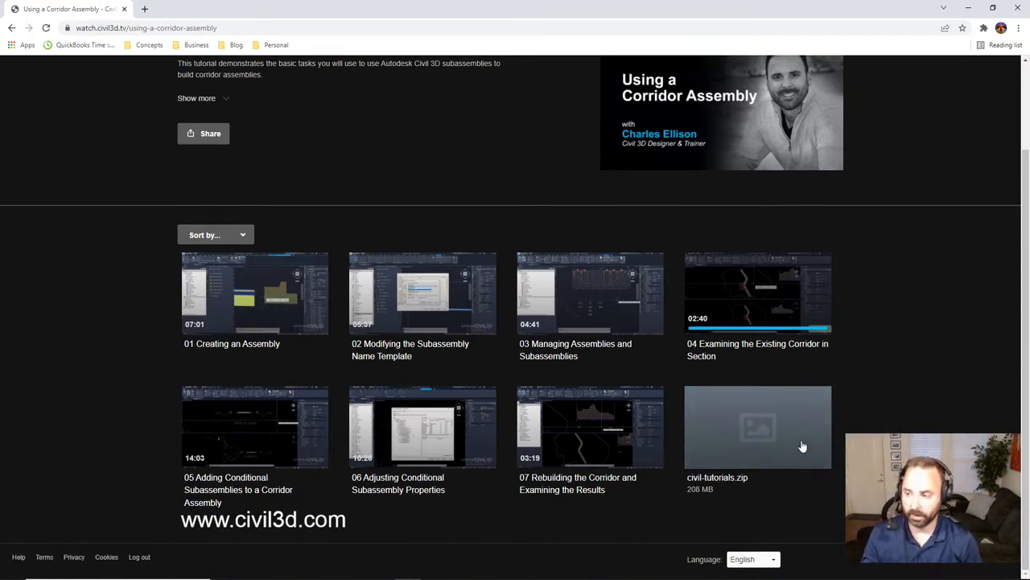
scroll(860, 331, up, 2)
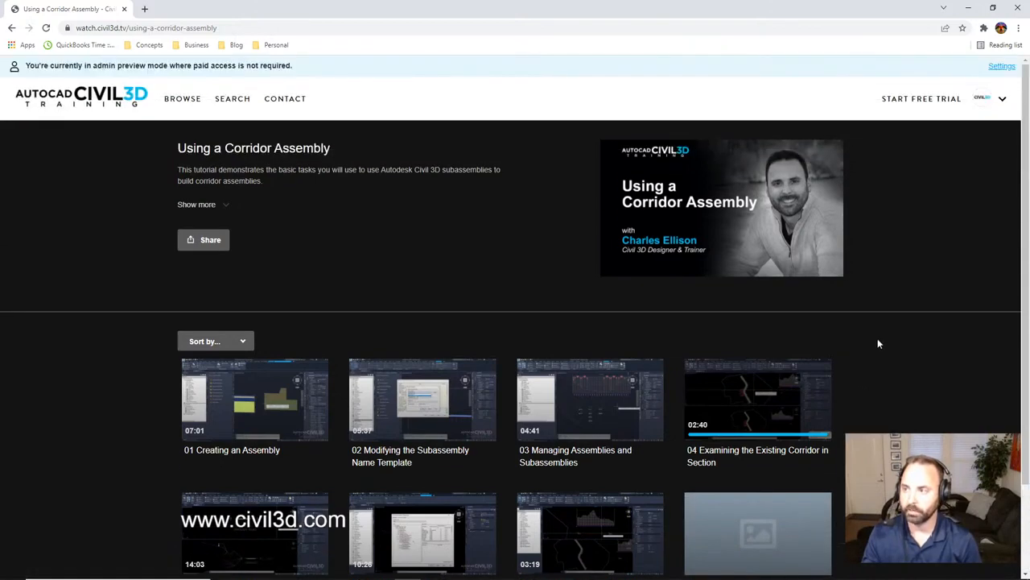
scroll(875, 338, down, 2)
scroll(578, 250, up, 2)
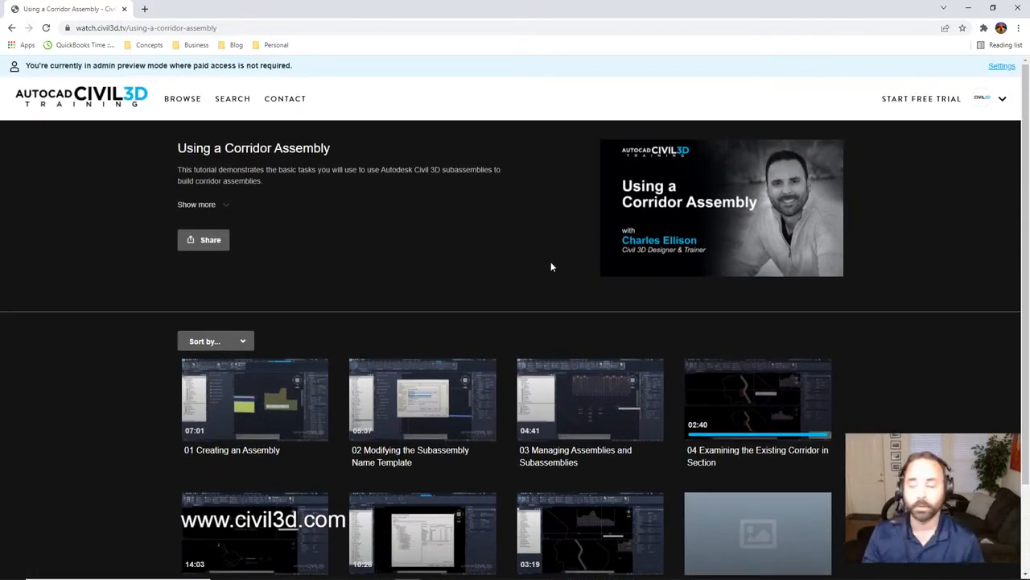
click(12, 29)
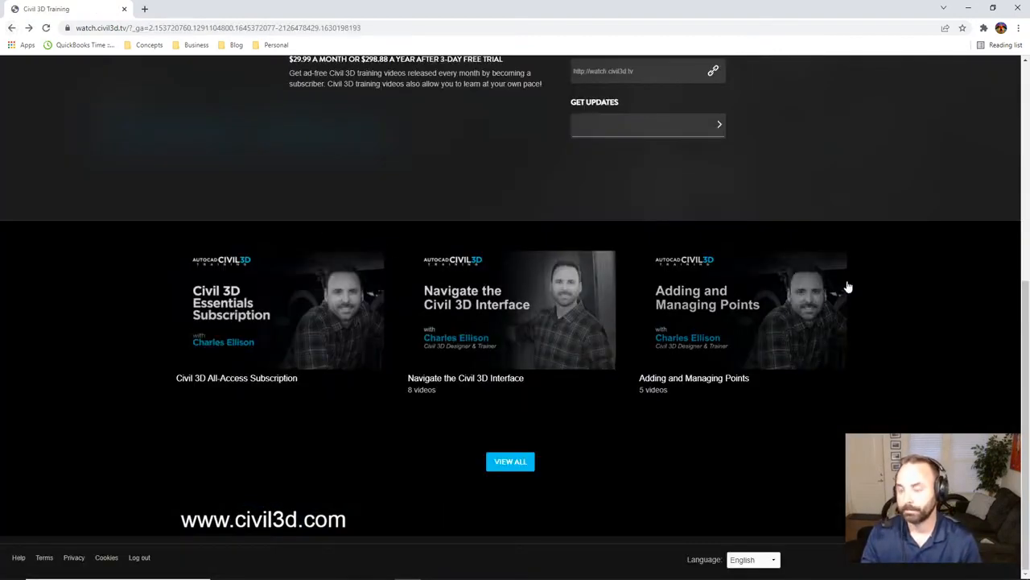